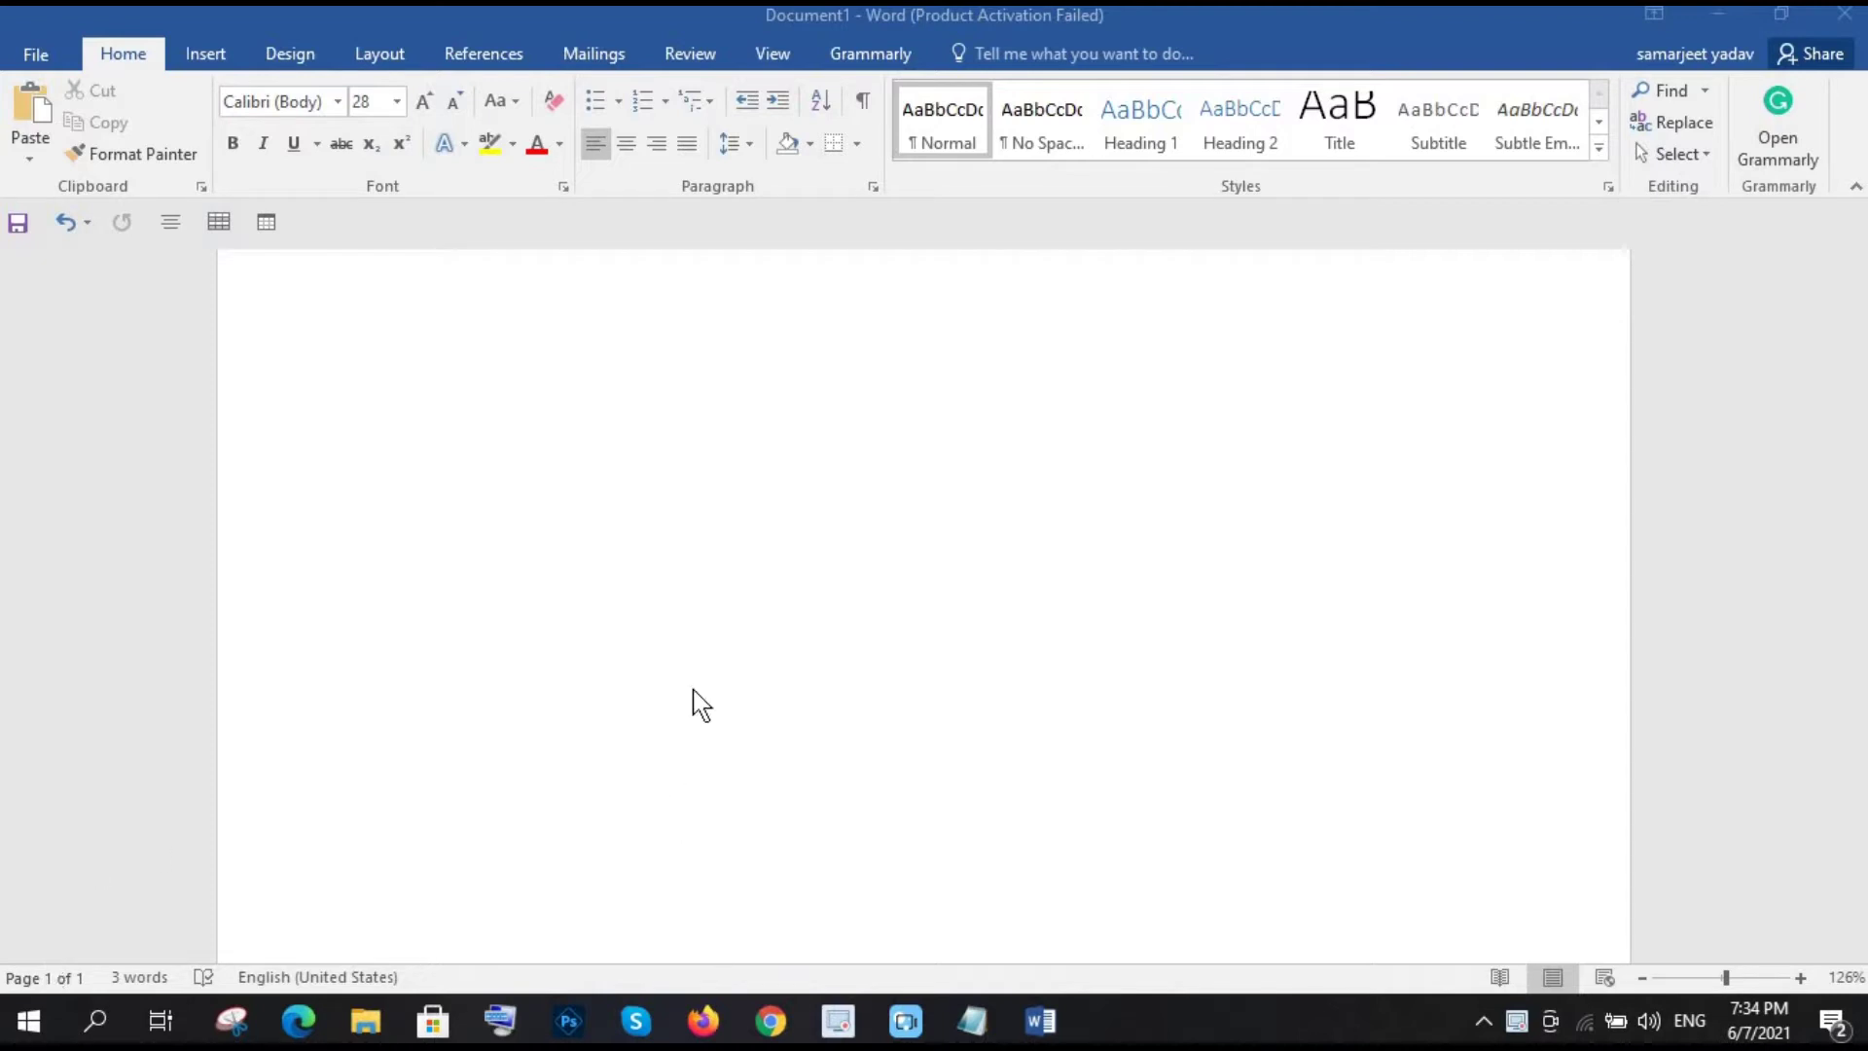
Step: Type the title 'Clone a website/ Mirroring a website' at the top of the document
click(745, 511)
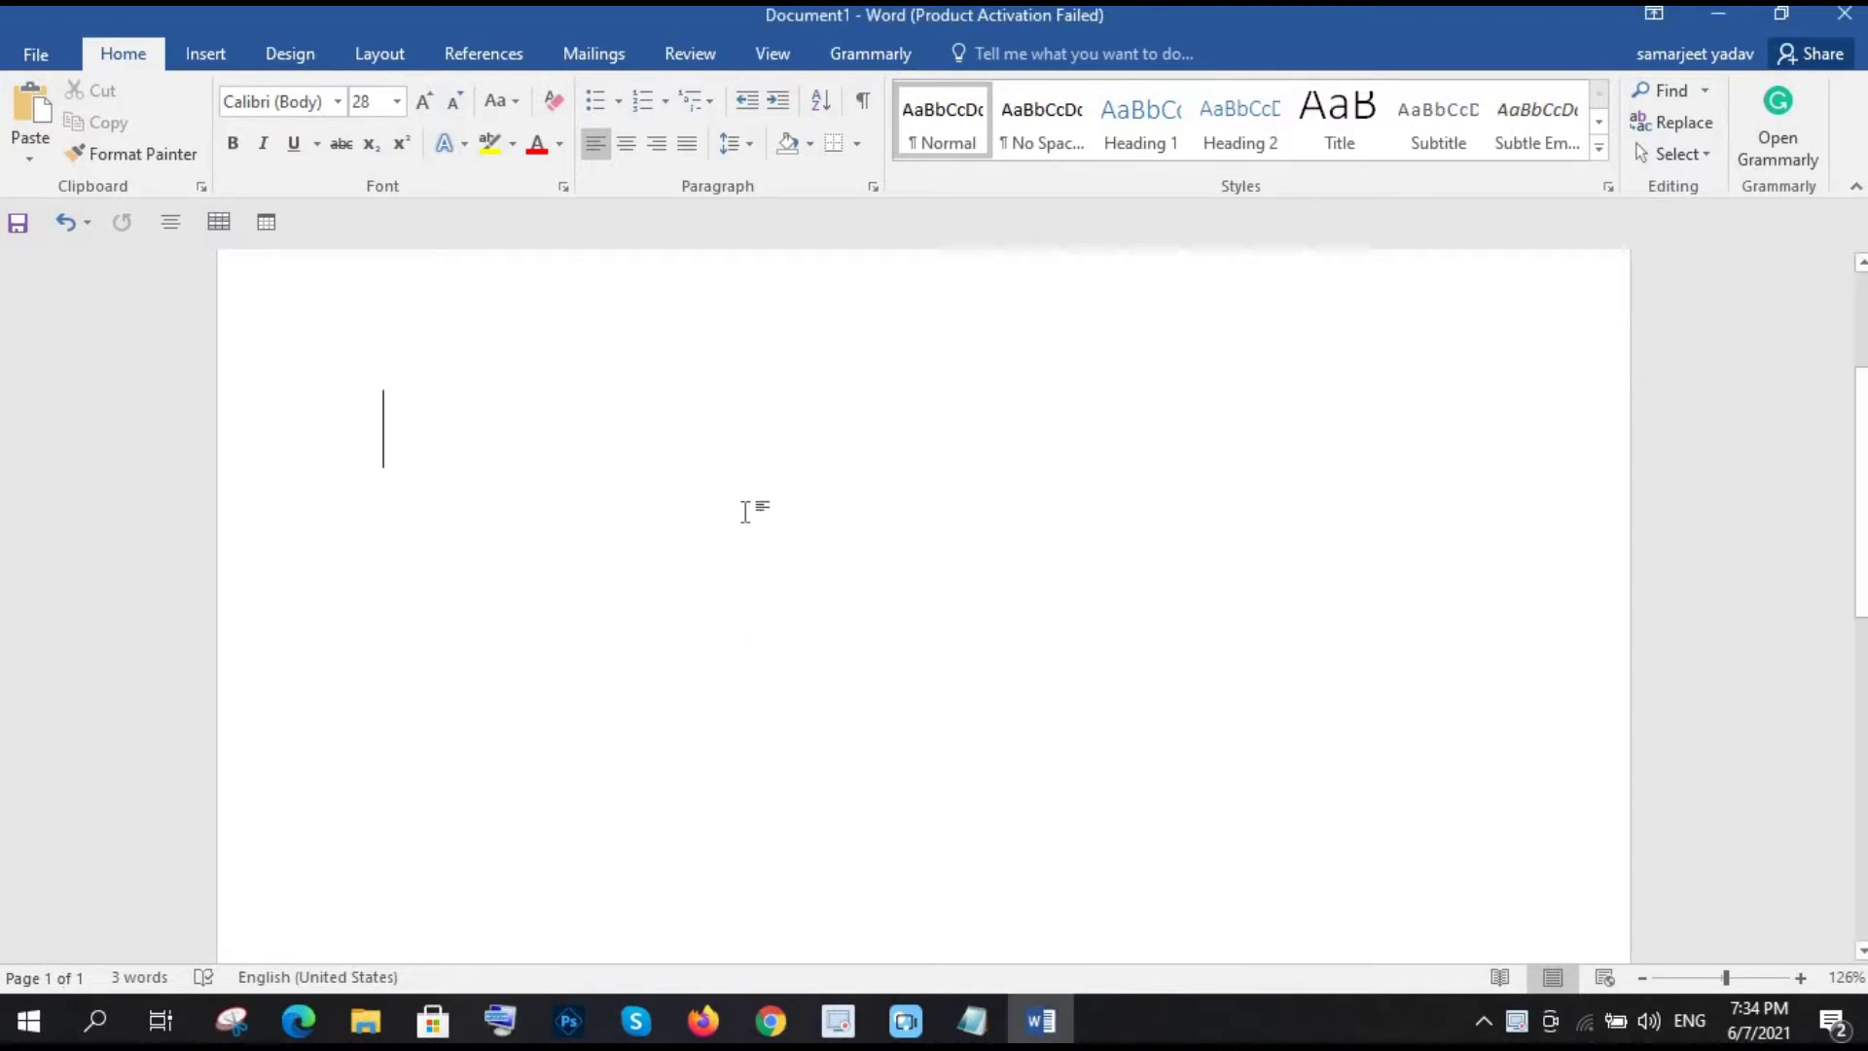
text(Clone )
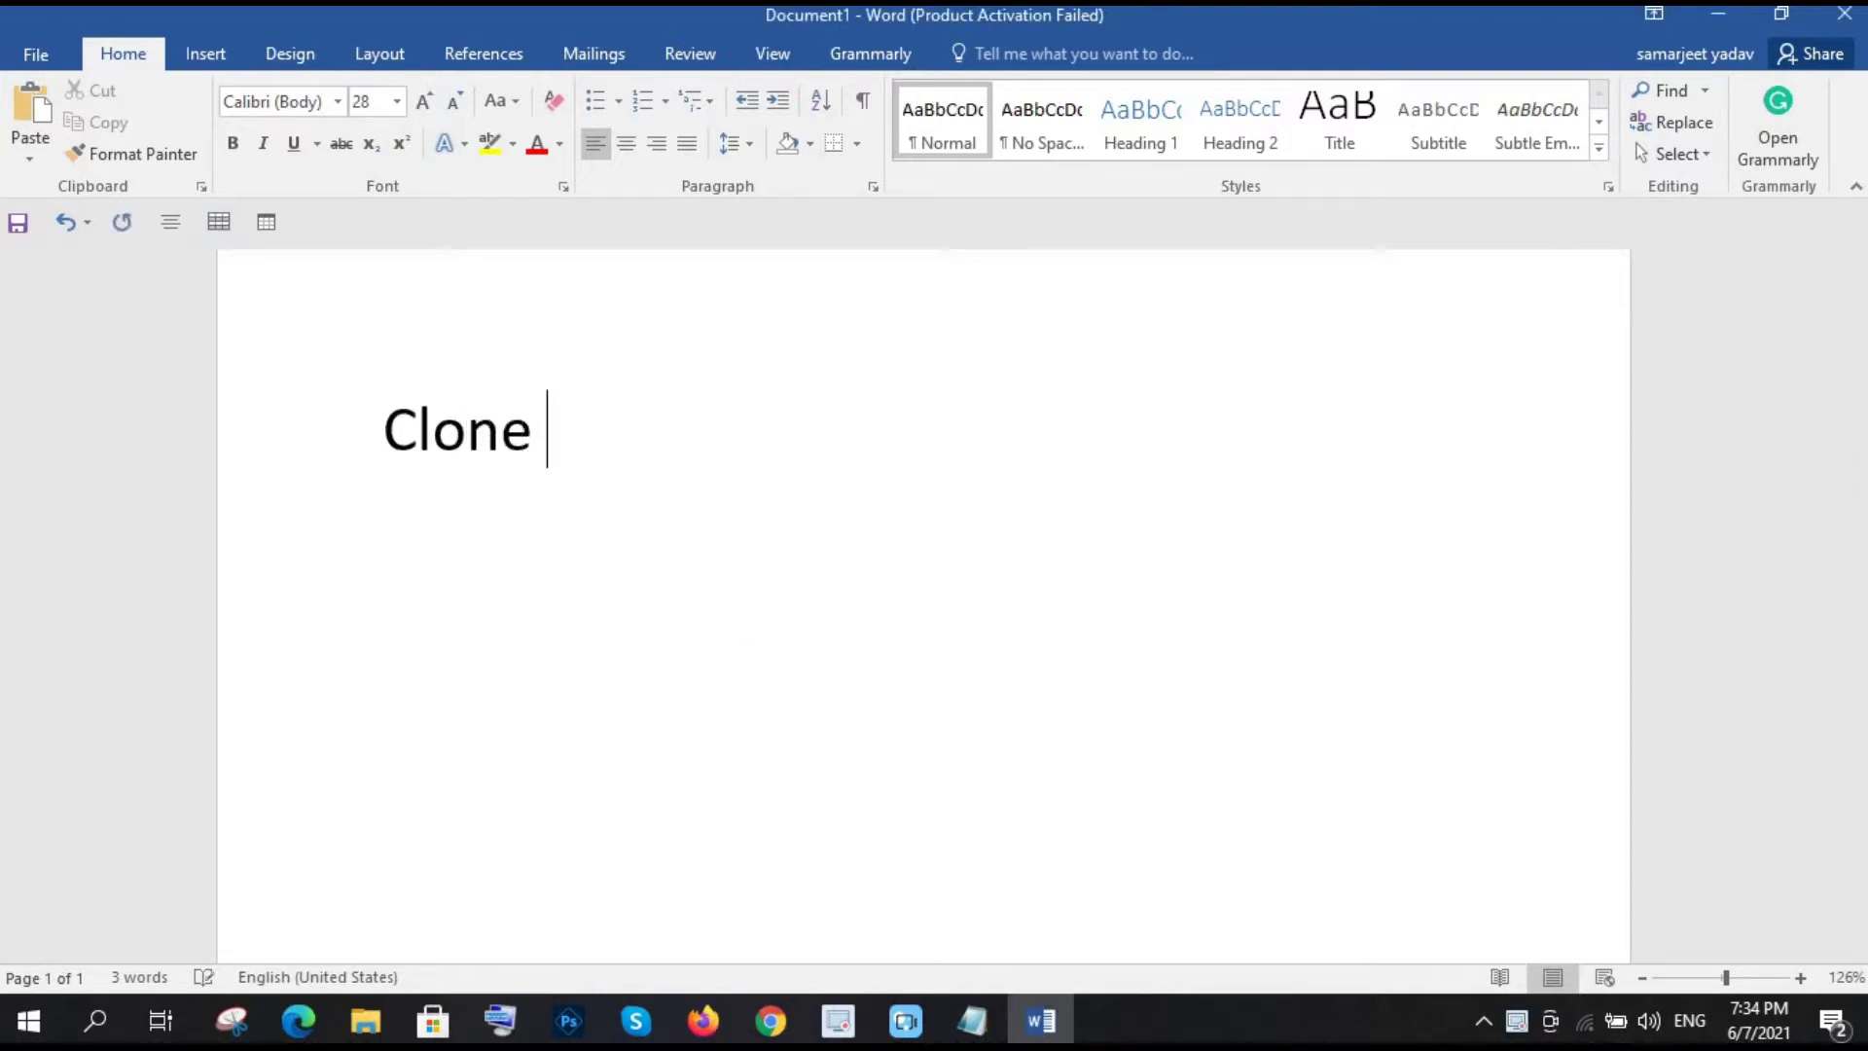
text(a webiste)
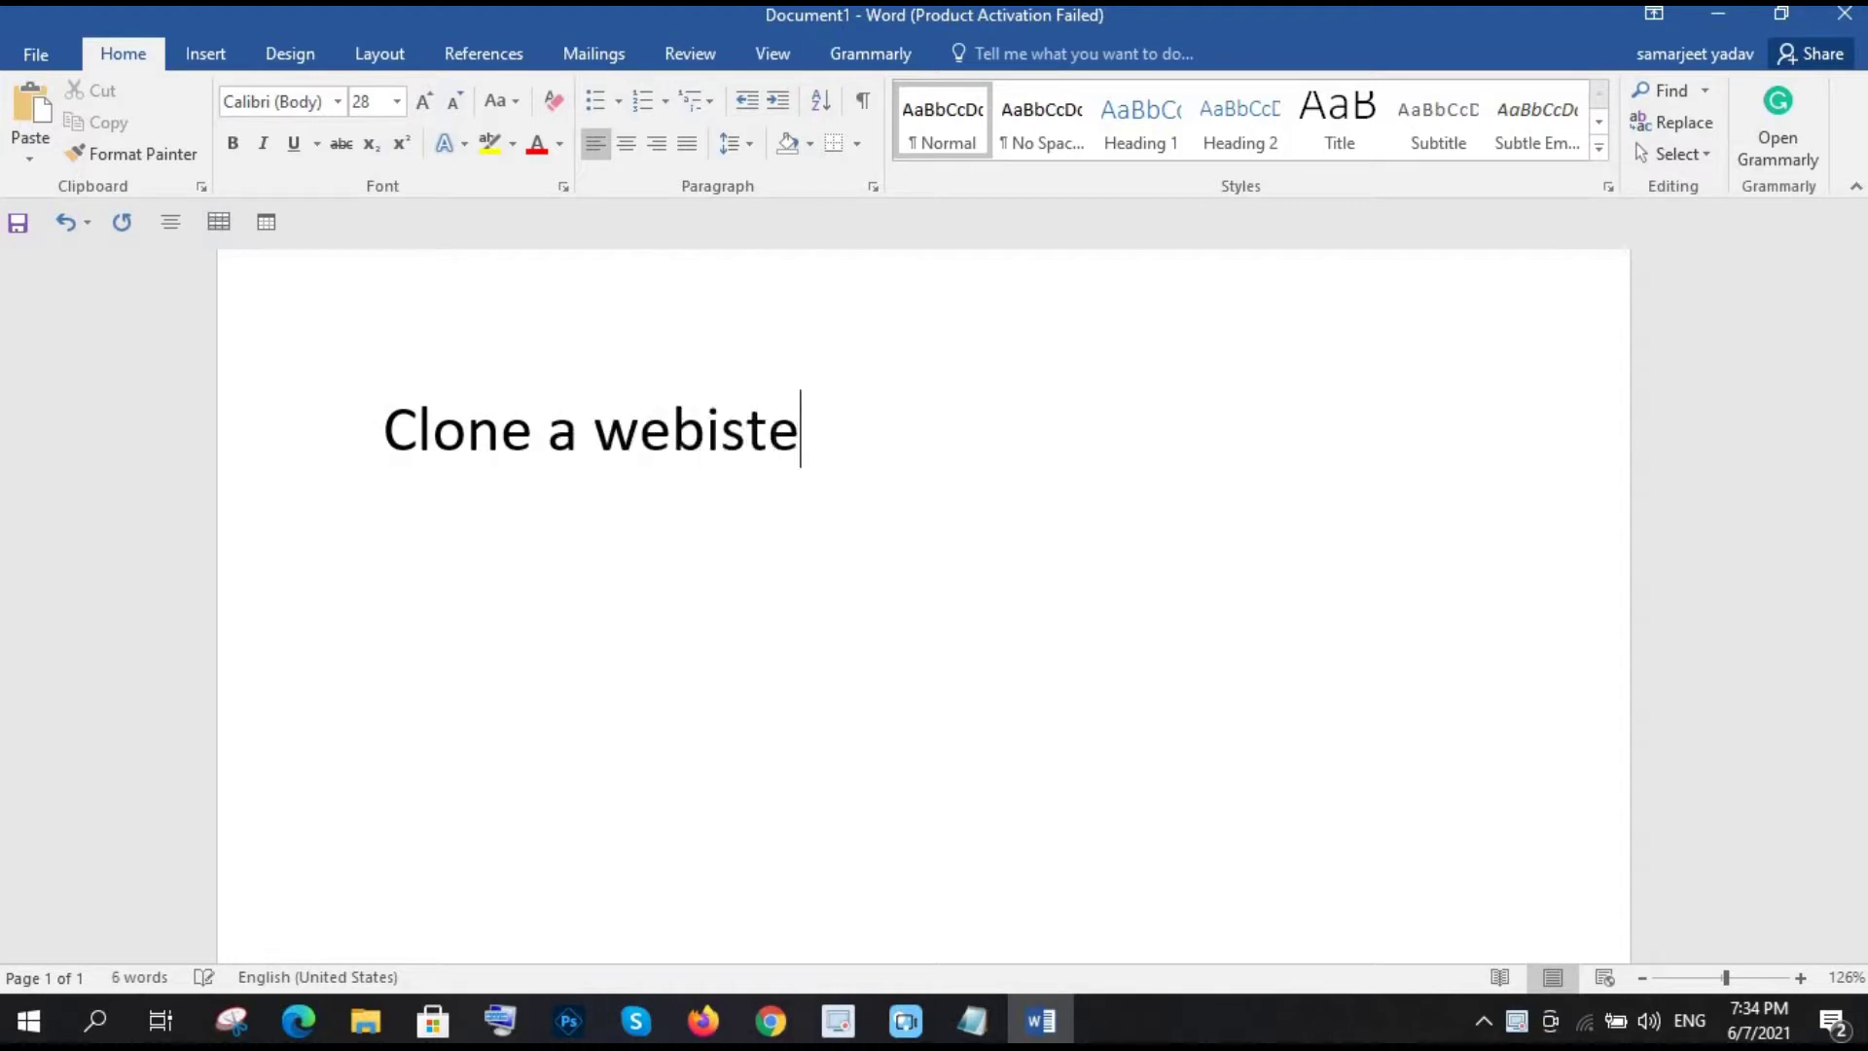
key(BackSpace)
key(BackSpace)
key(BackSpace)
key(BackSpace)
text(site/ Mirr)
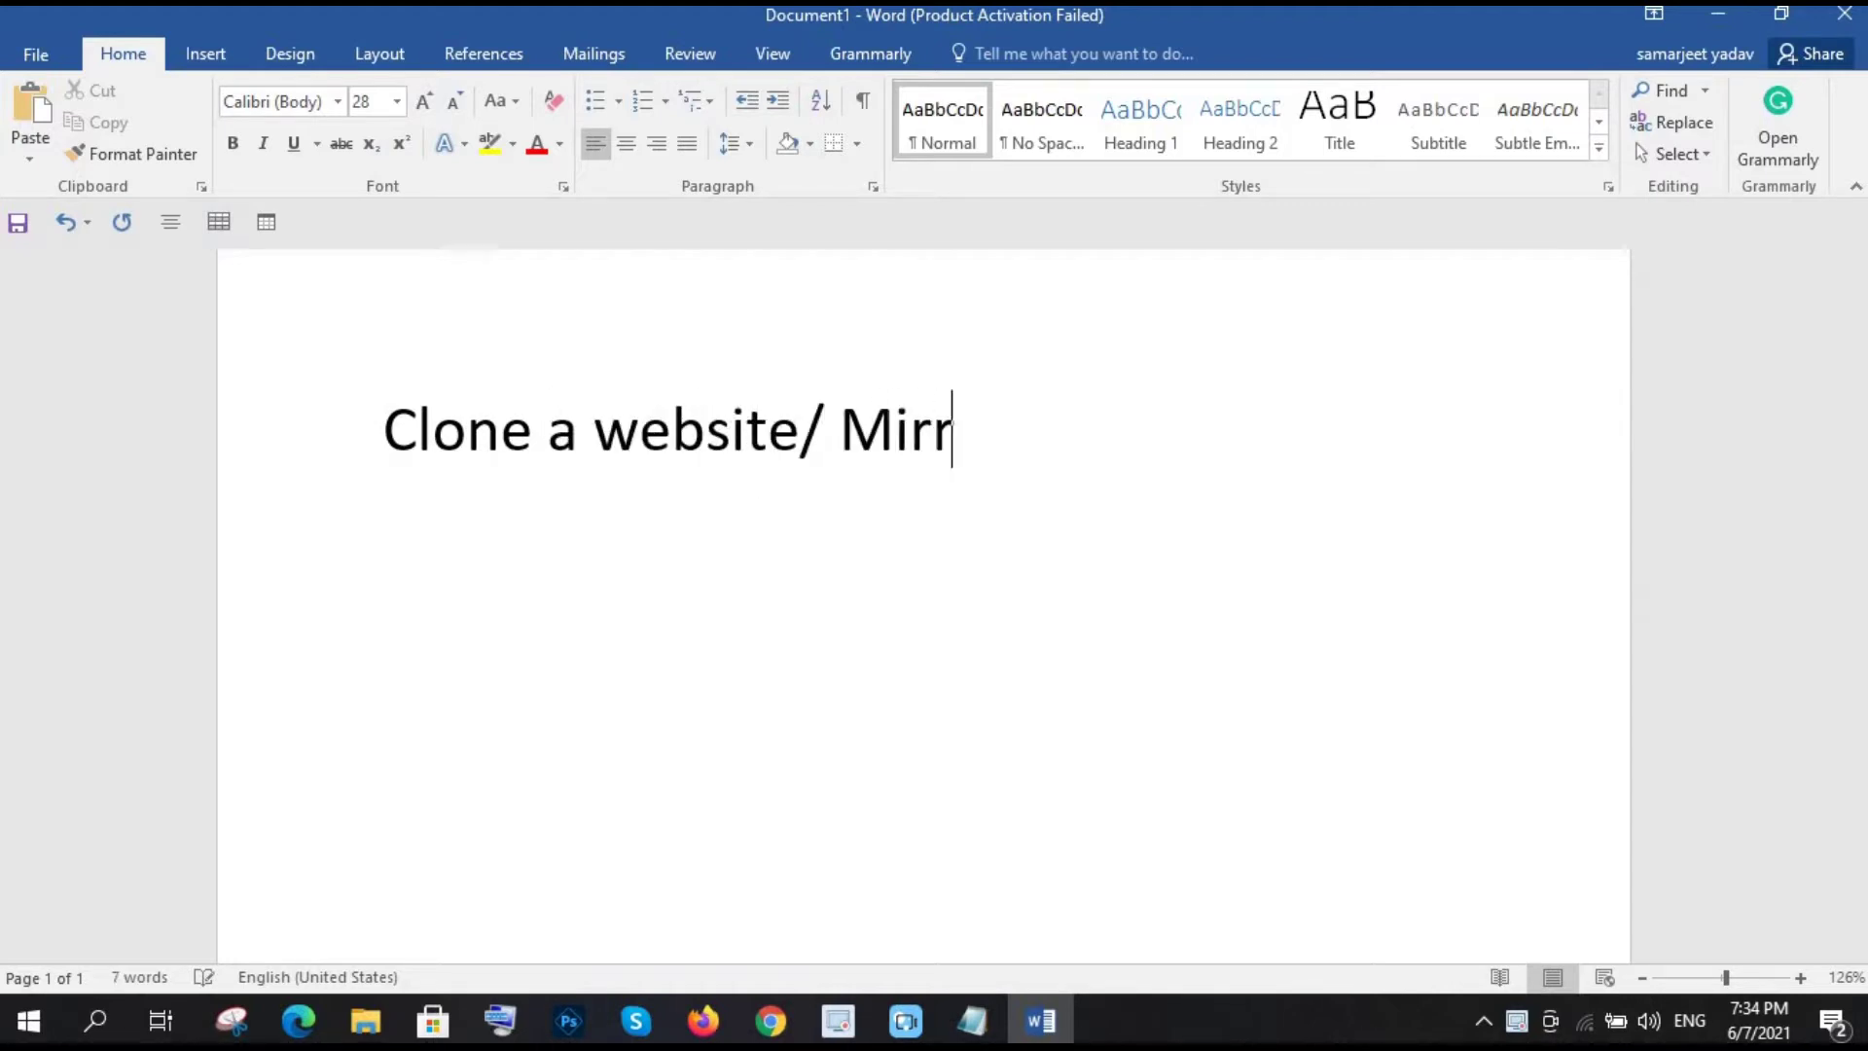
text(oring a)
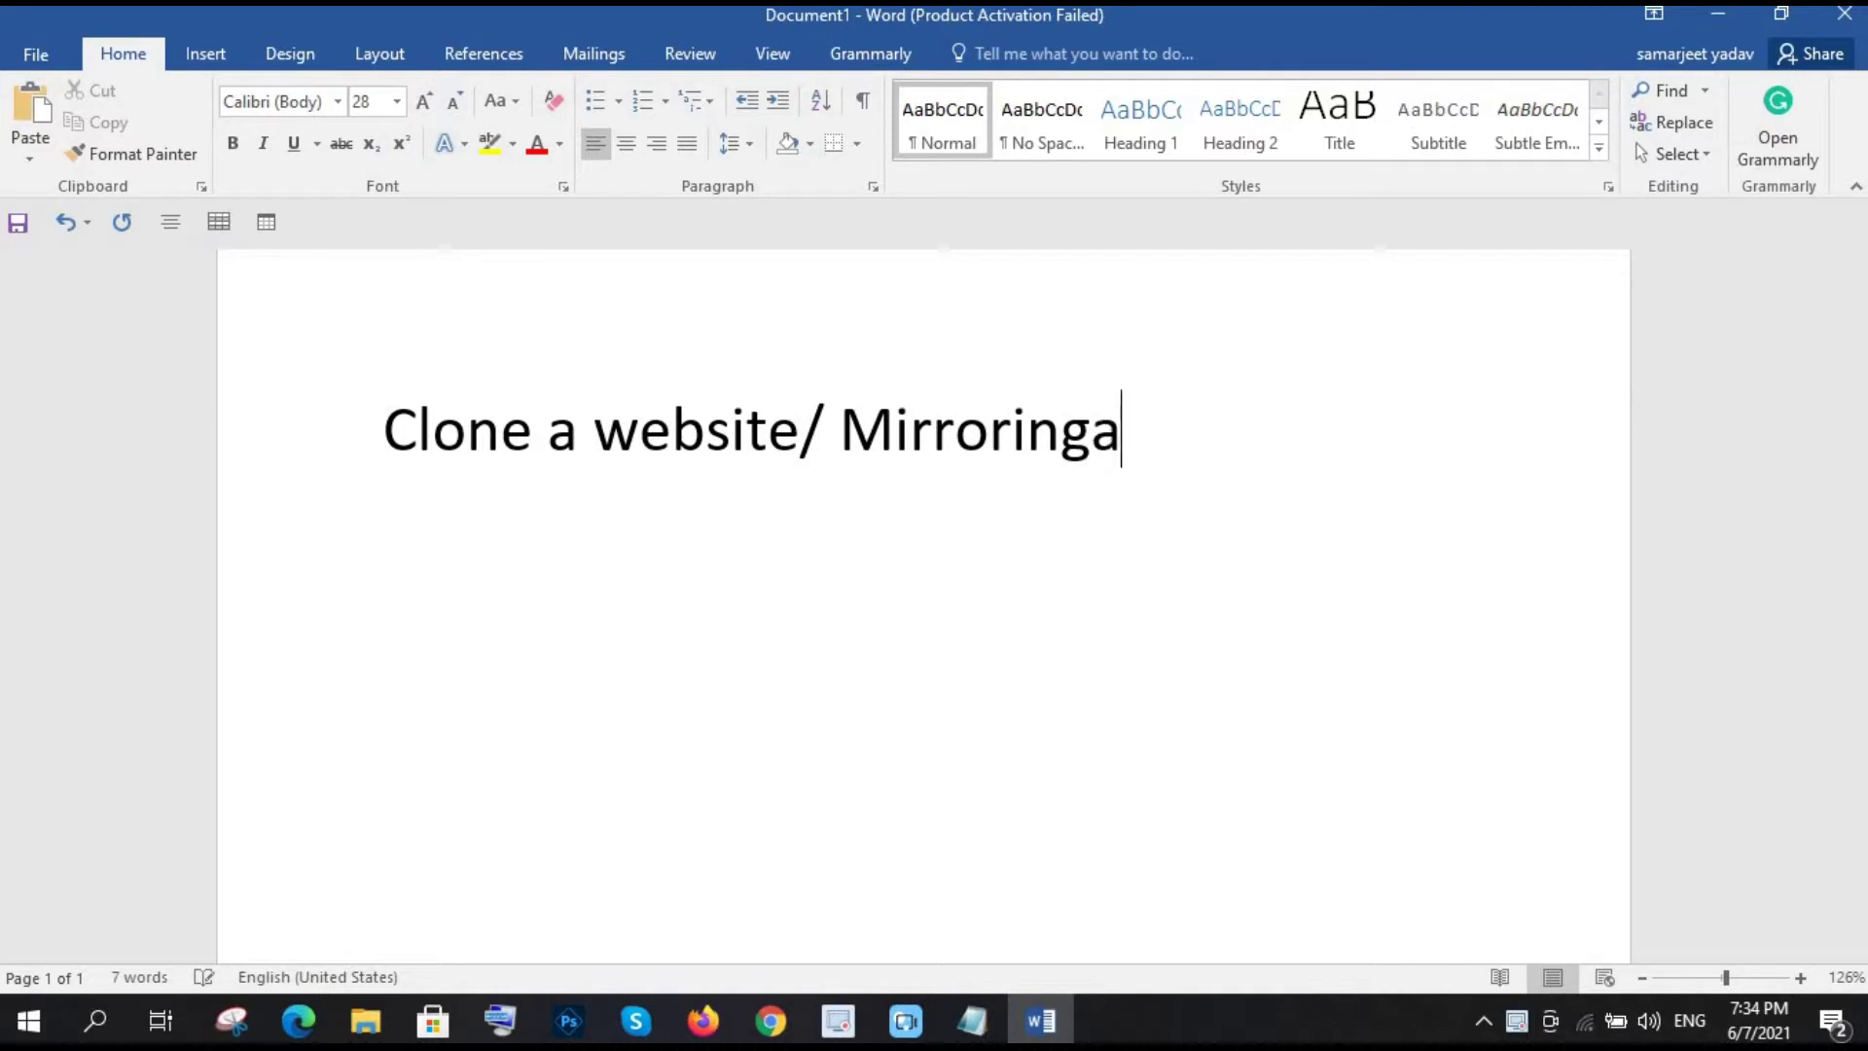
key(BackSpace)
text(a websi)
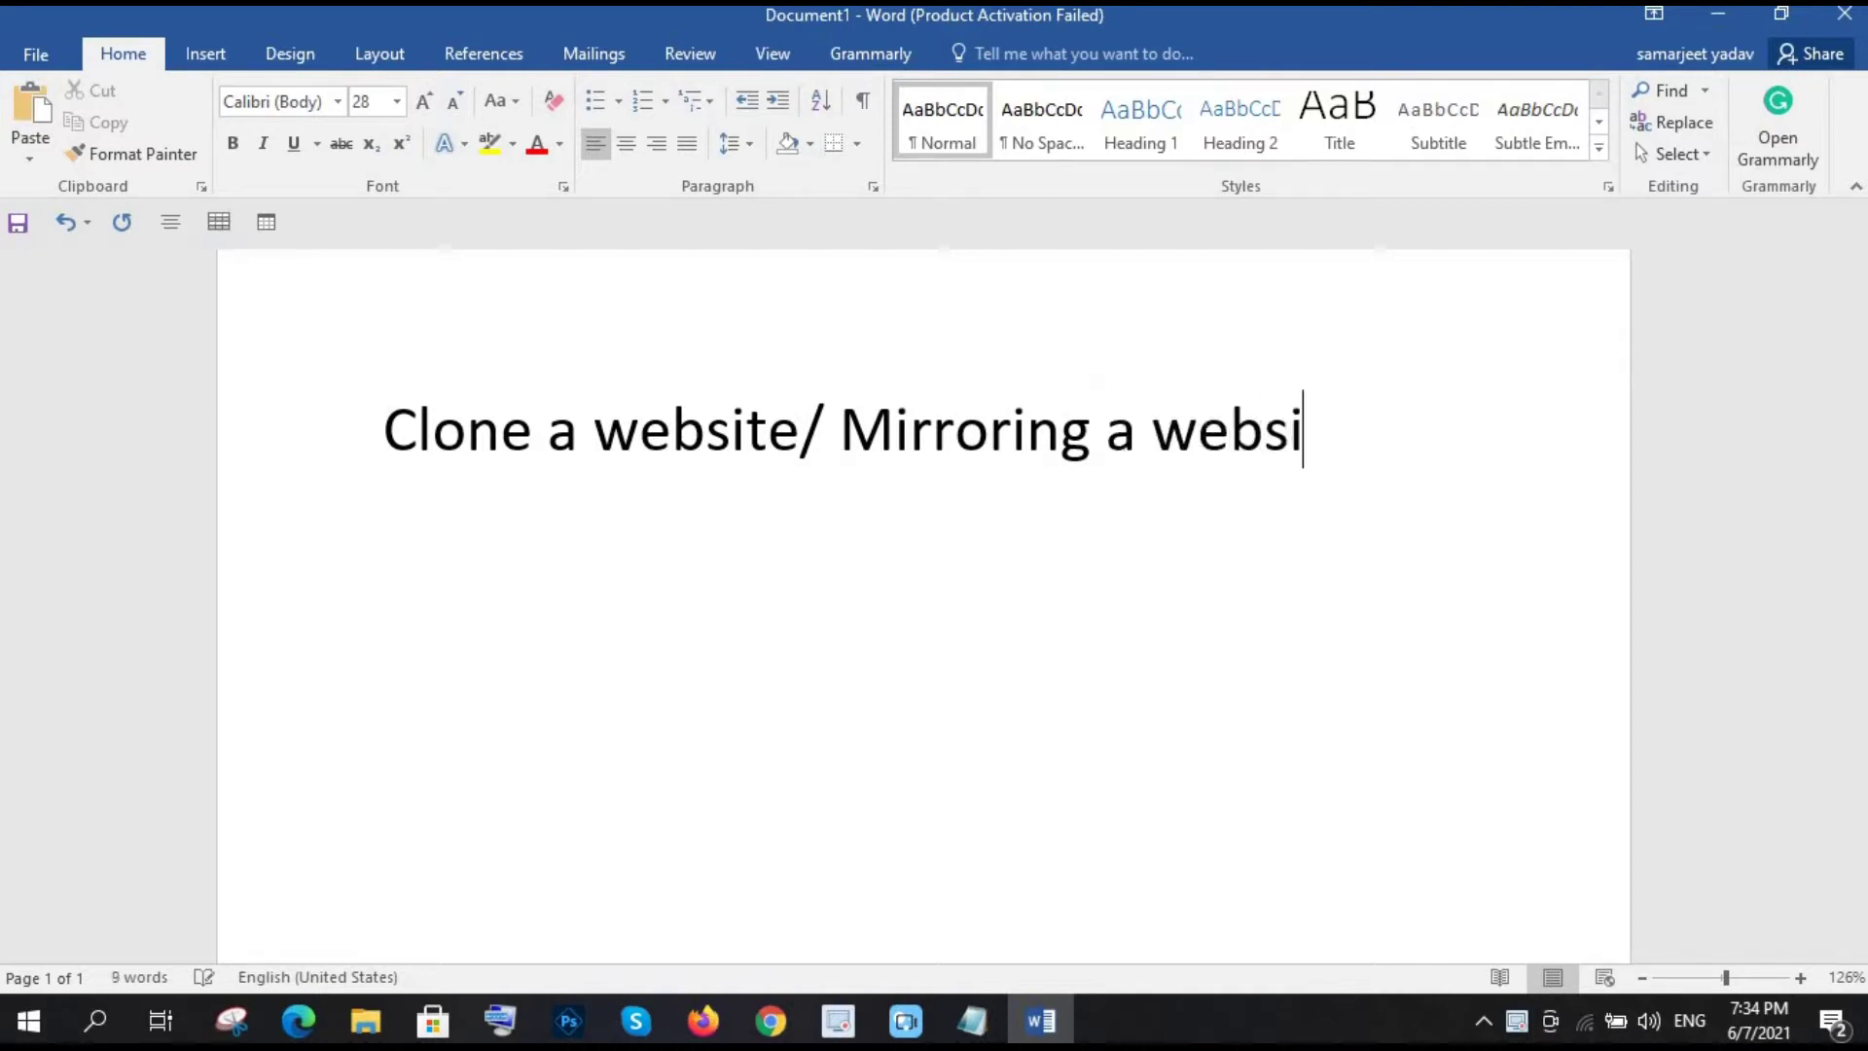
text(te)
key(Return)
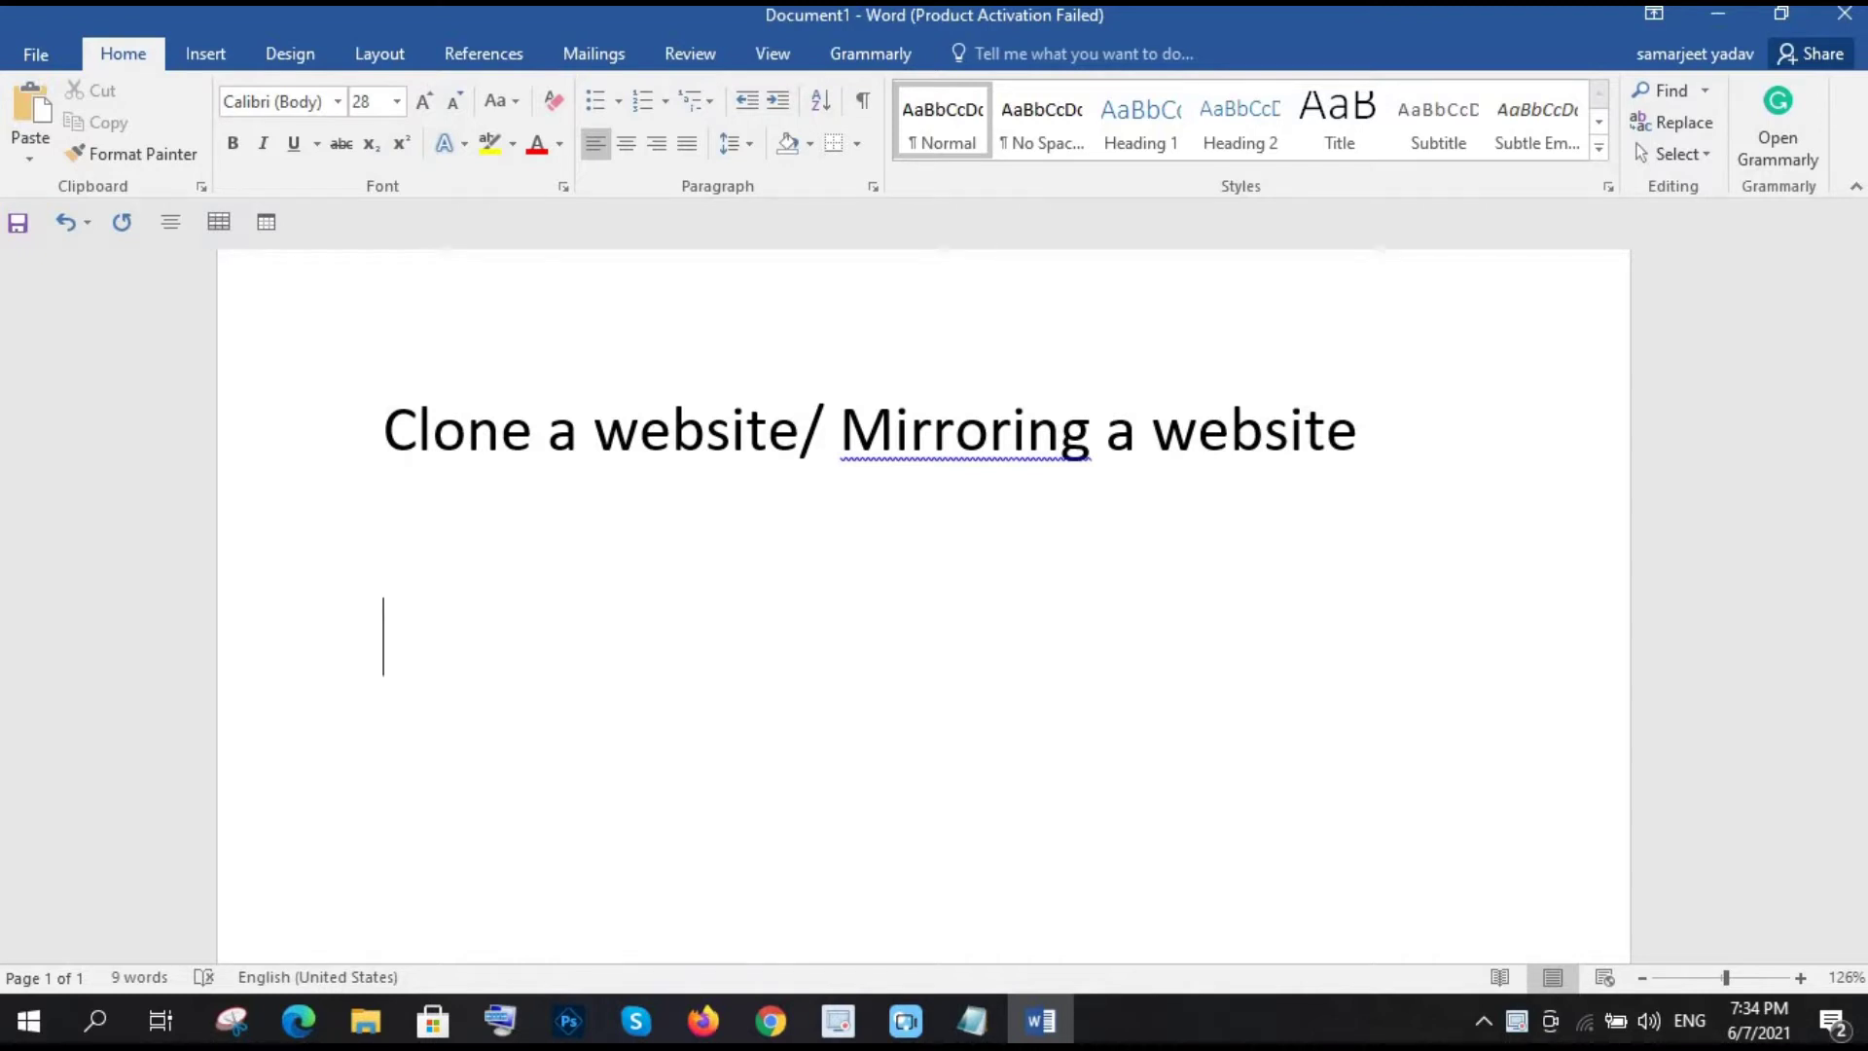
Step: Add the line 'Software name : httrack' beneath the title and start a new line
text(Sof)
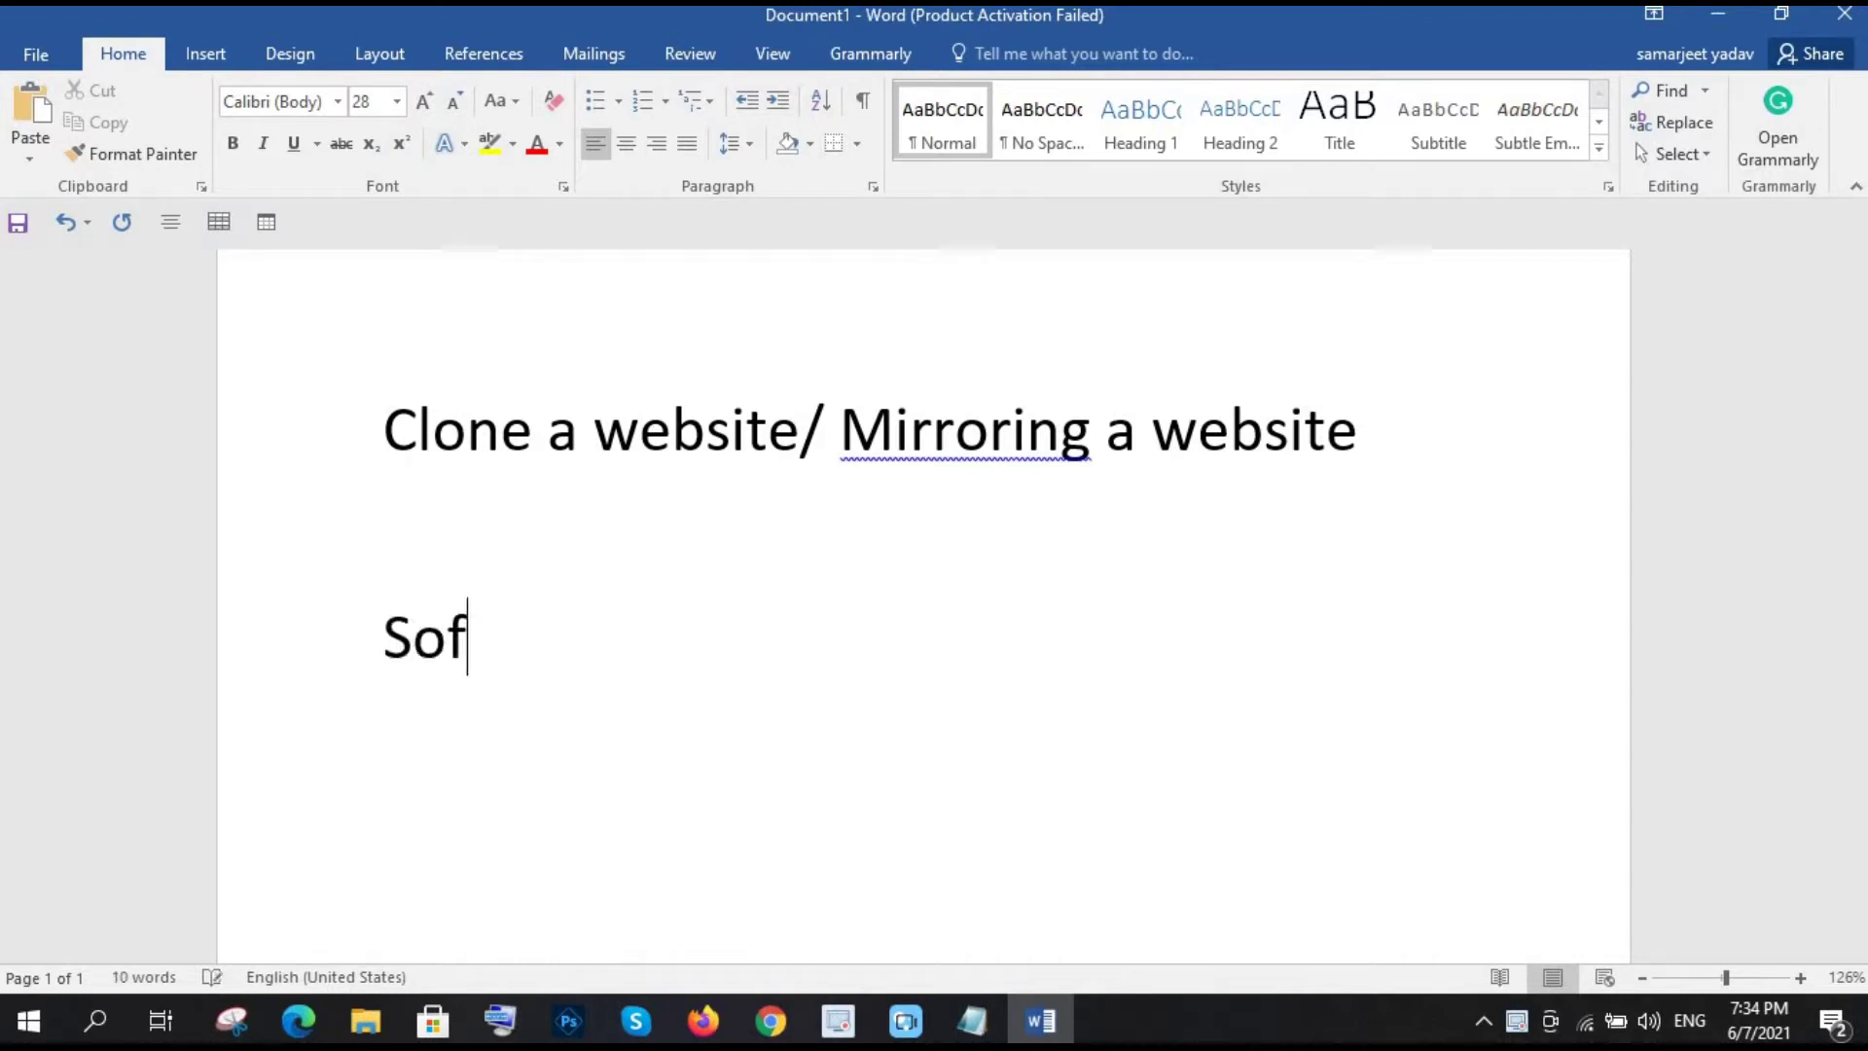
text(tware name )
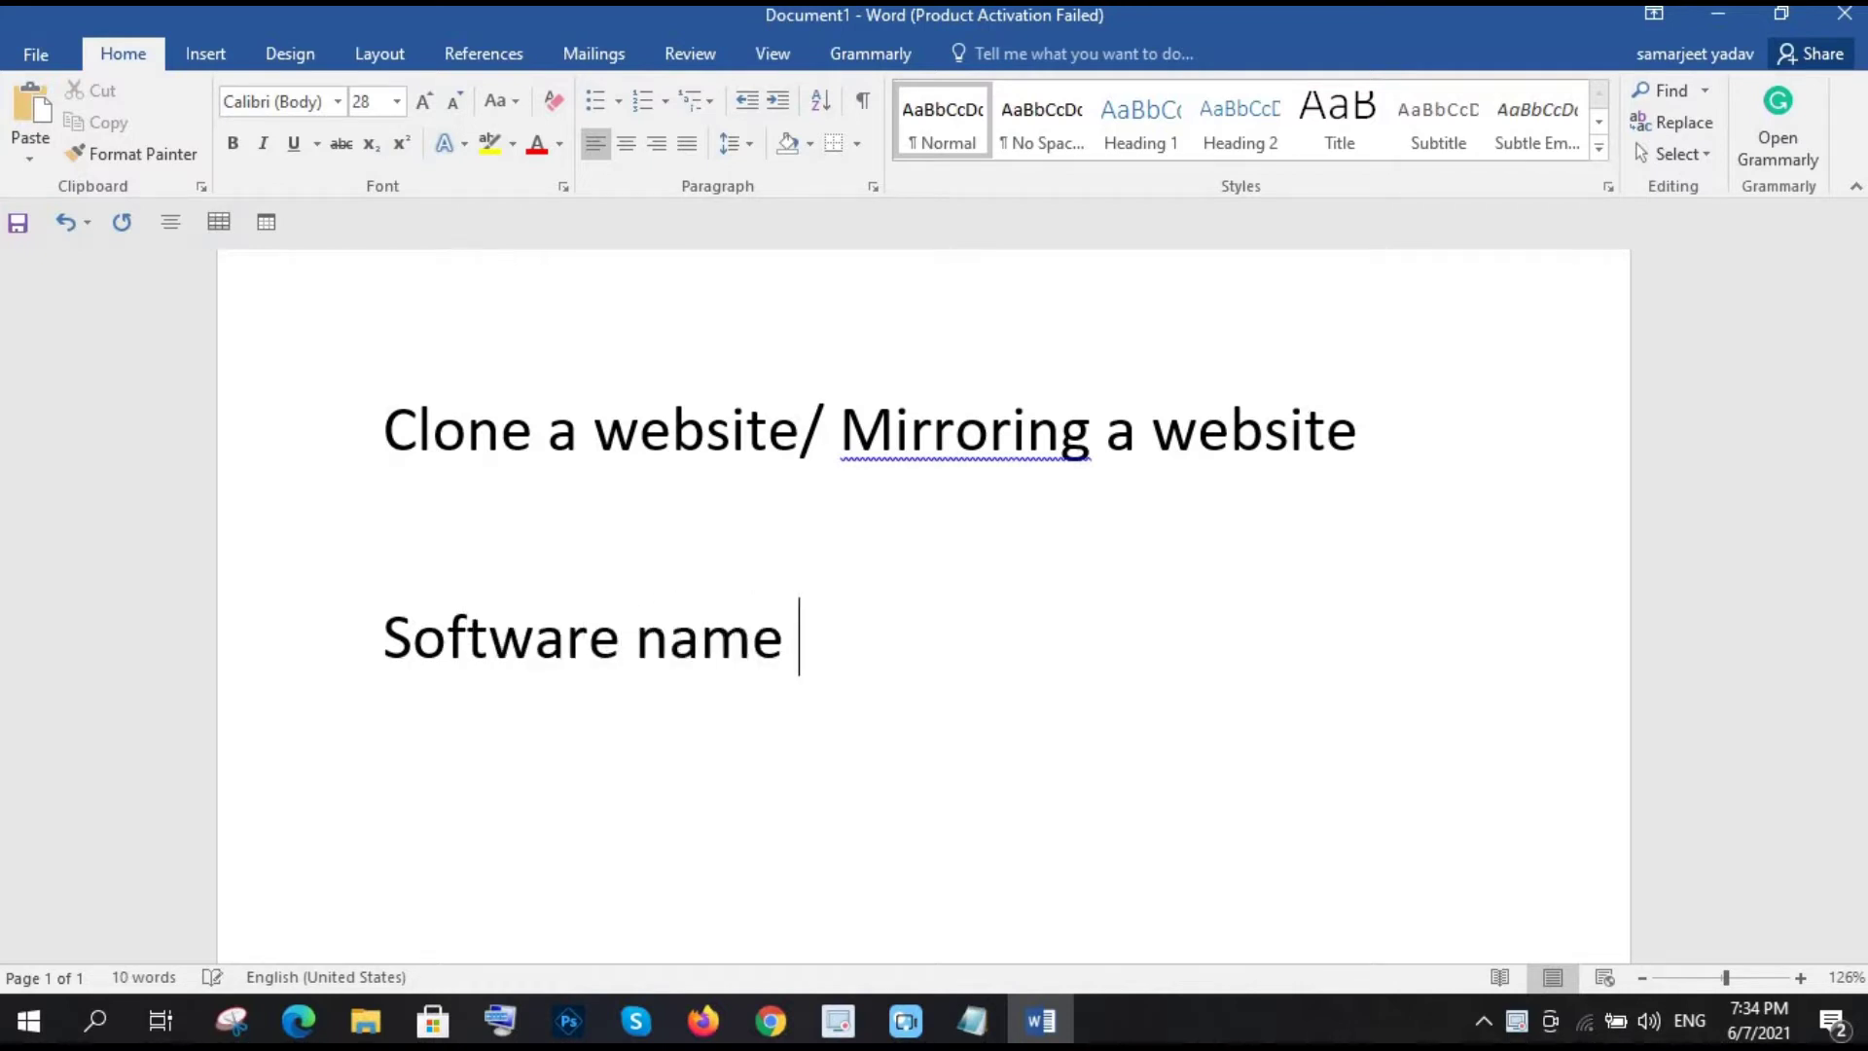
text(: )
text(httrack)
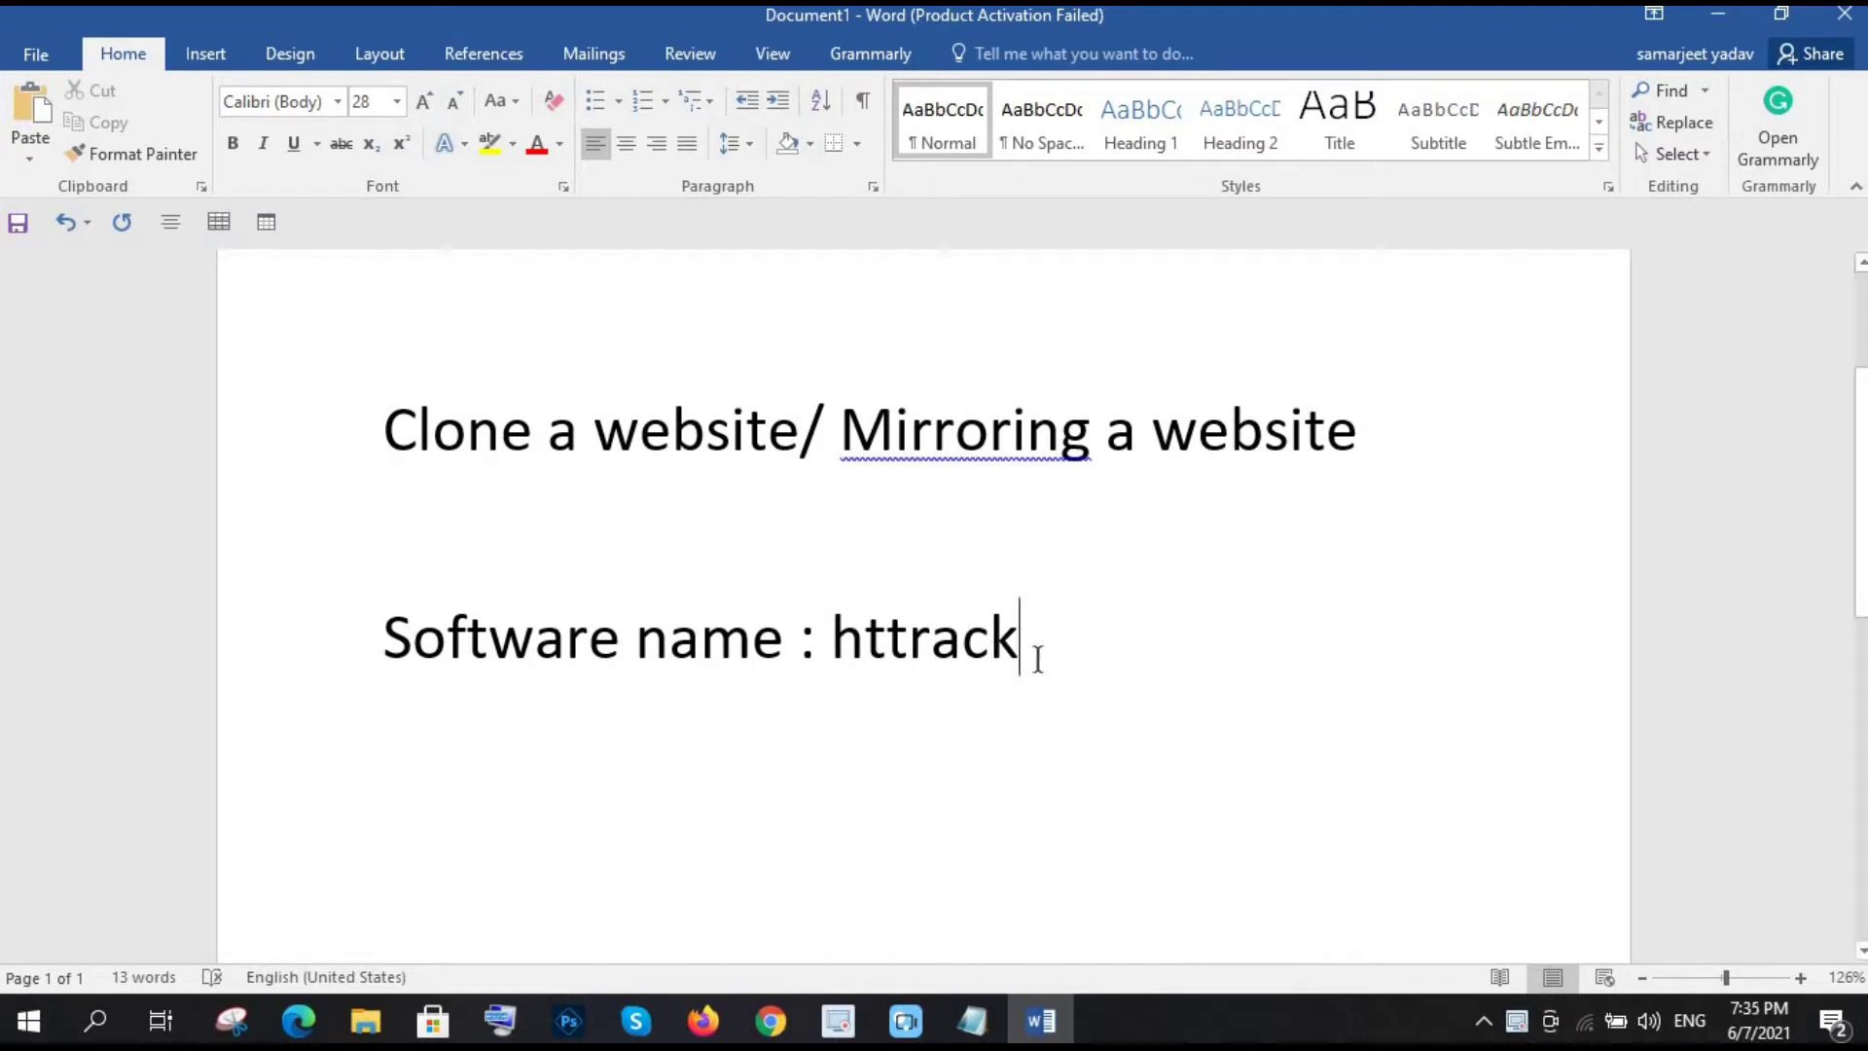
drag(1039, 654, 832, 647)
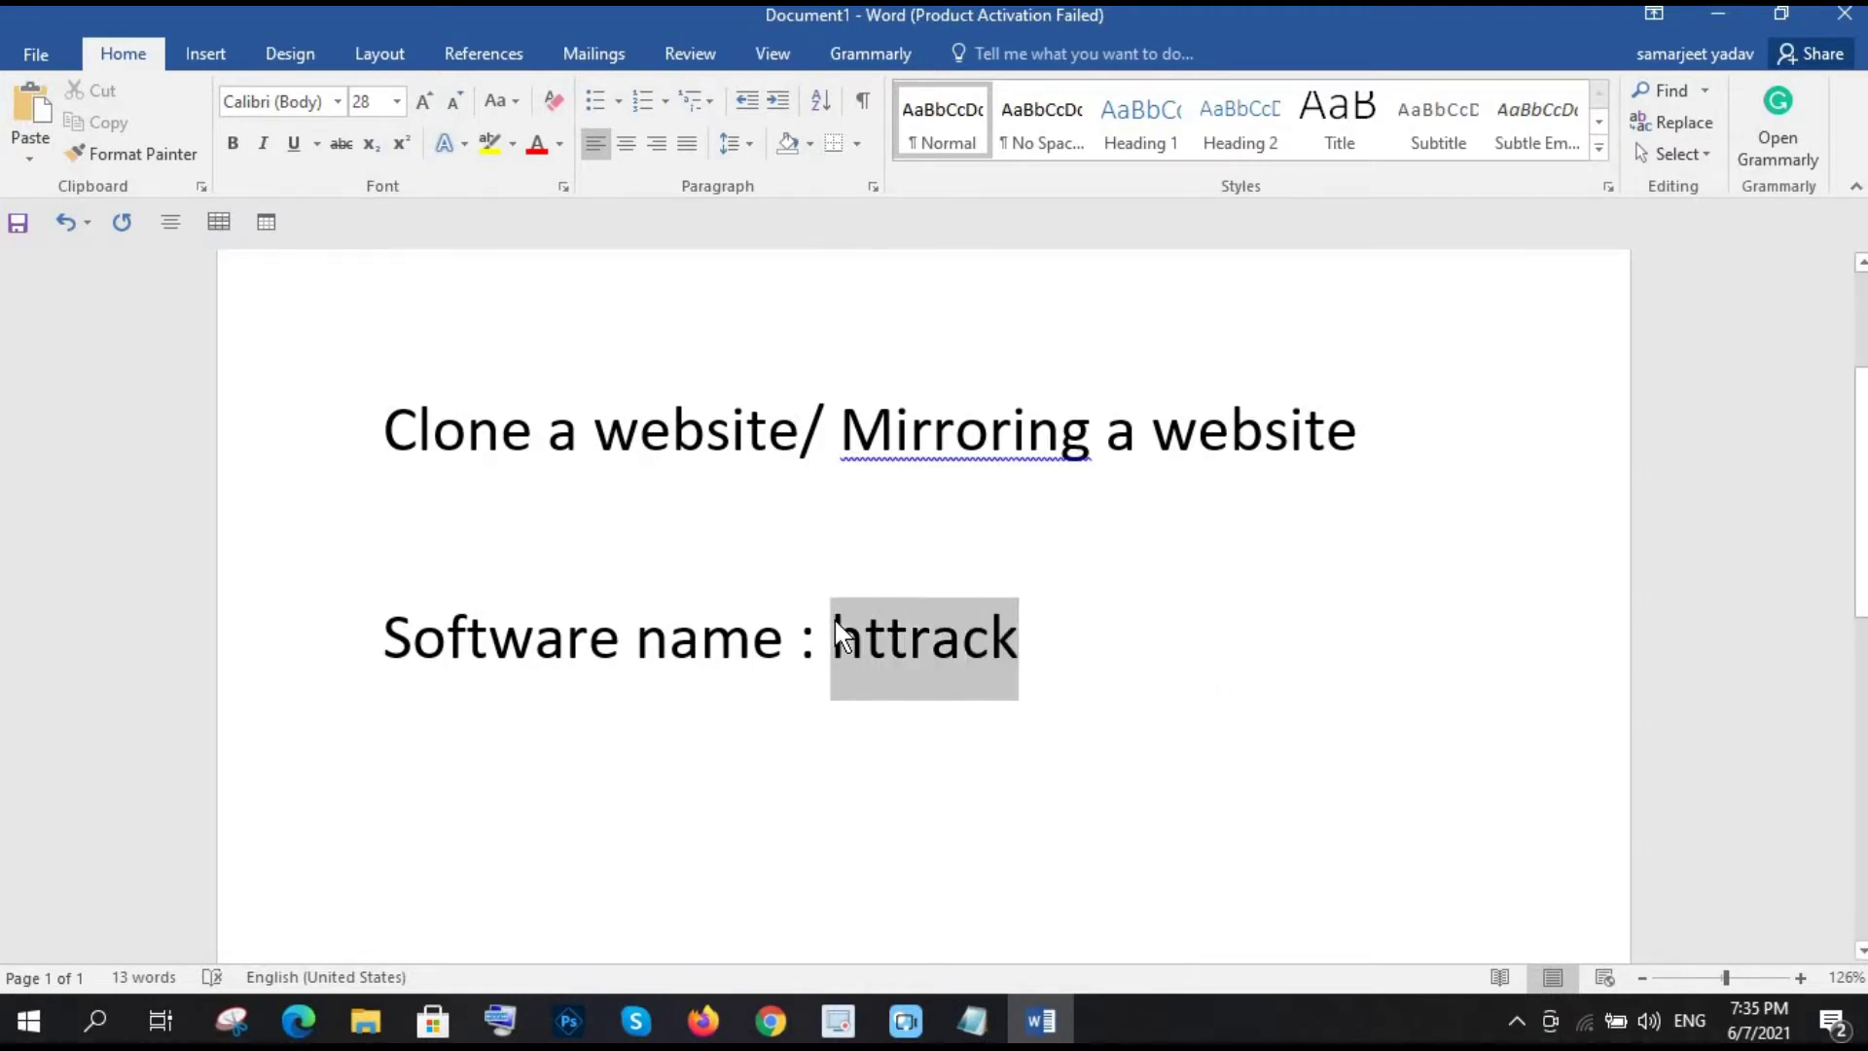
click(1074, 651)
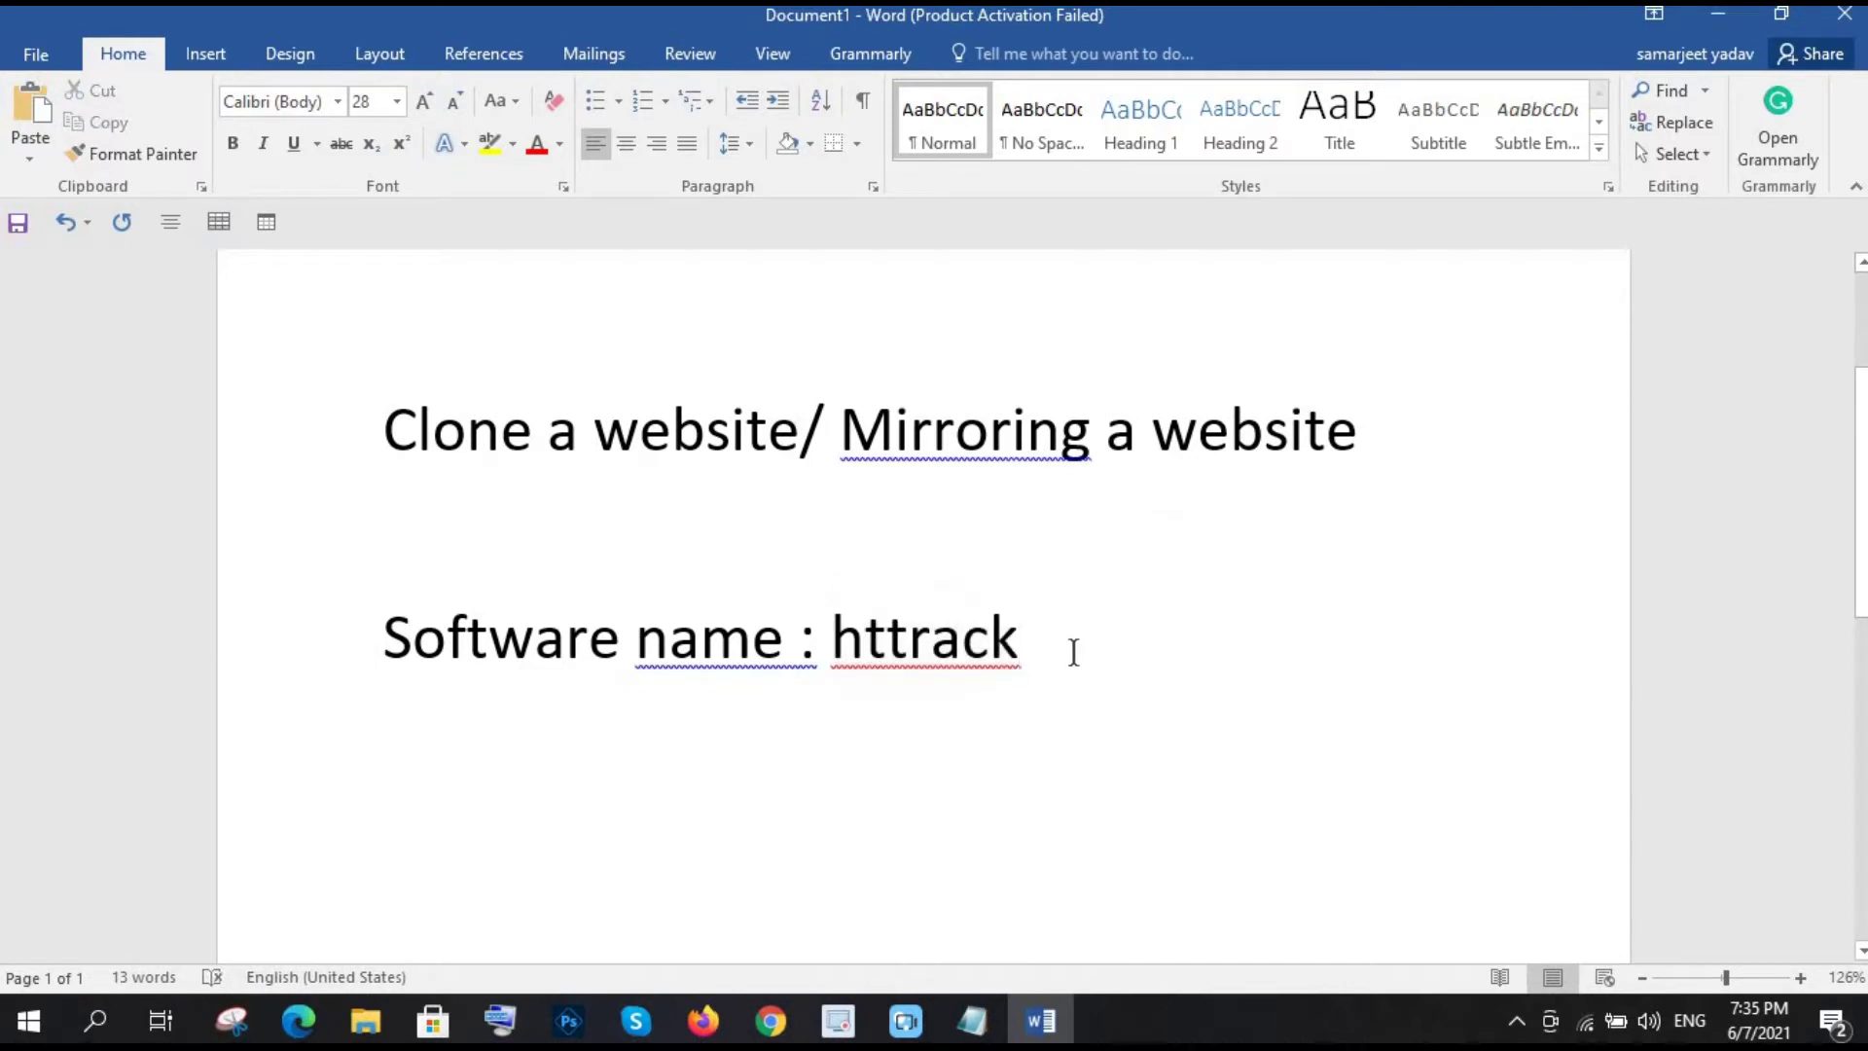
key(Return)
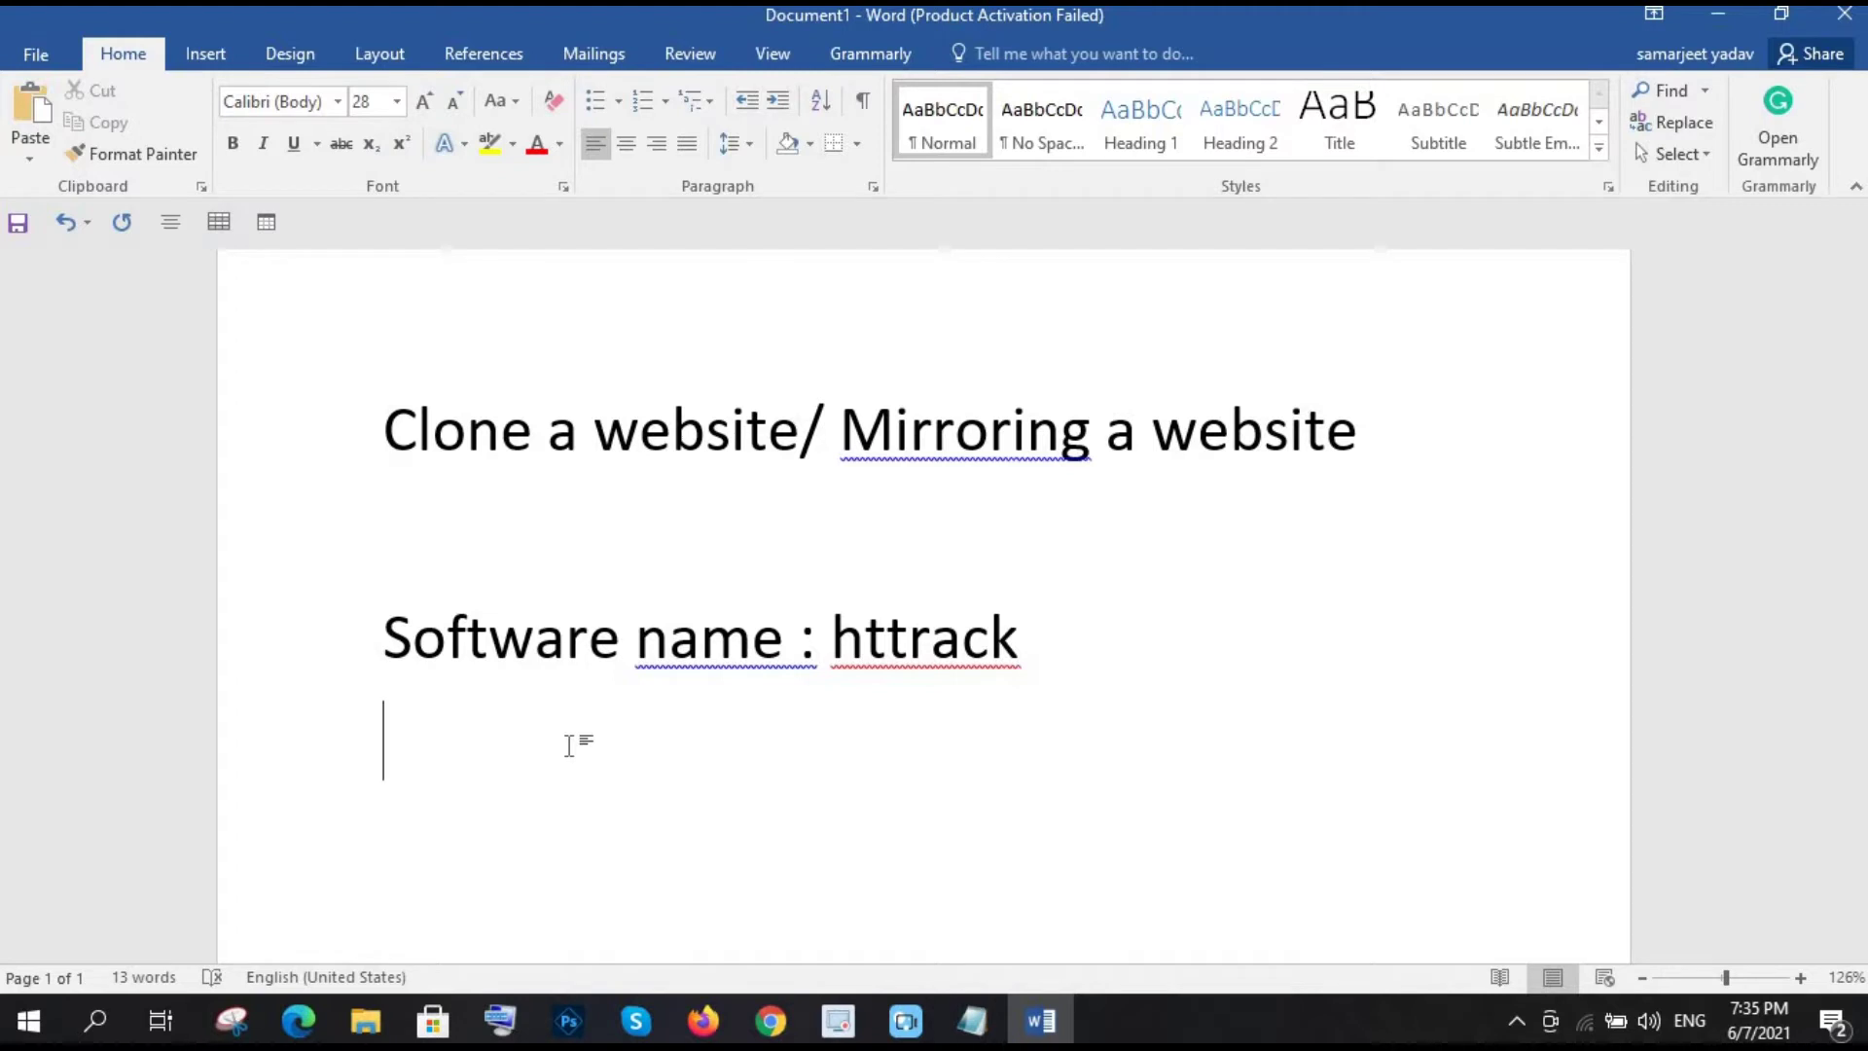
Step: Begin the third line with the word 'Traget'
text(Trage)
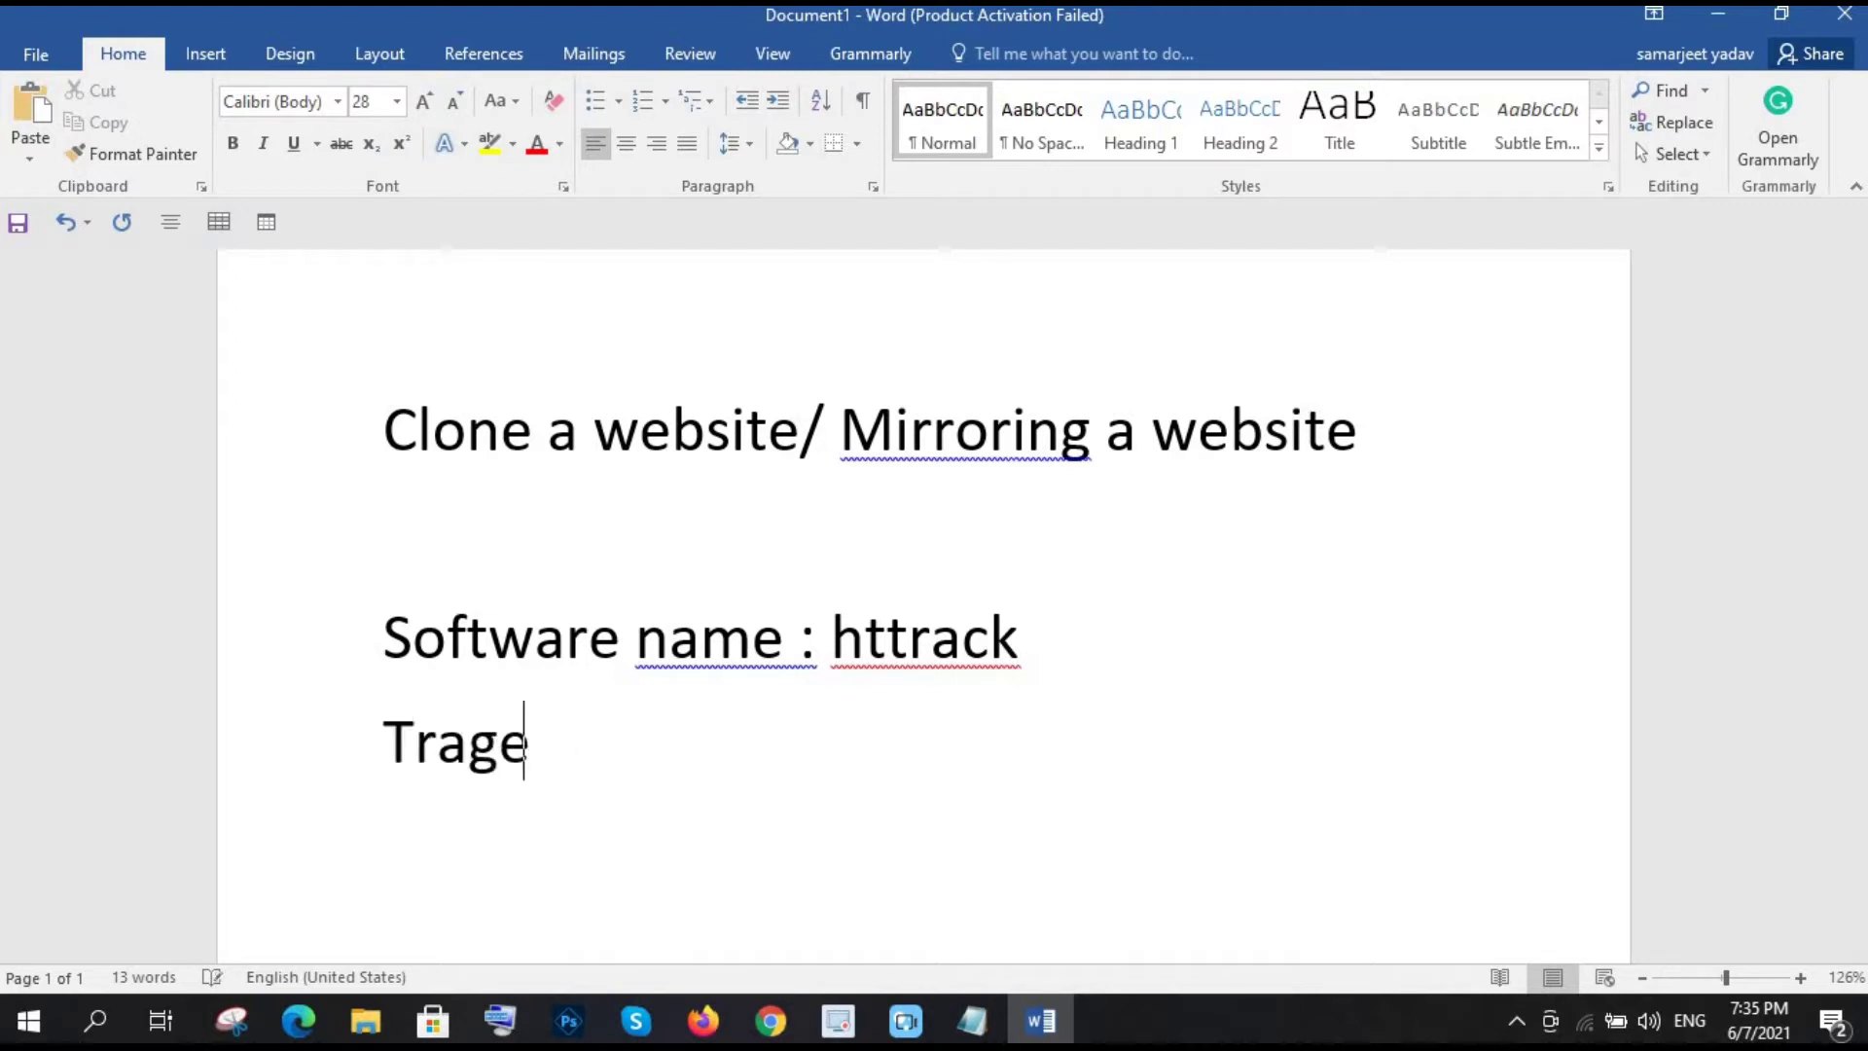
text(t")
key(BackSpace)
text(: )
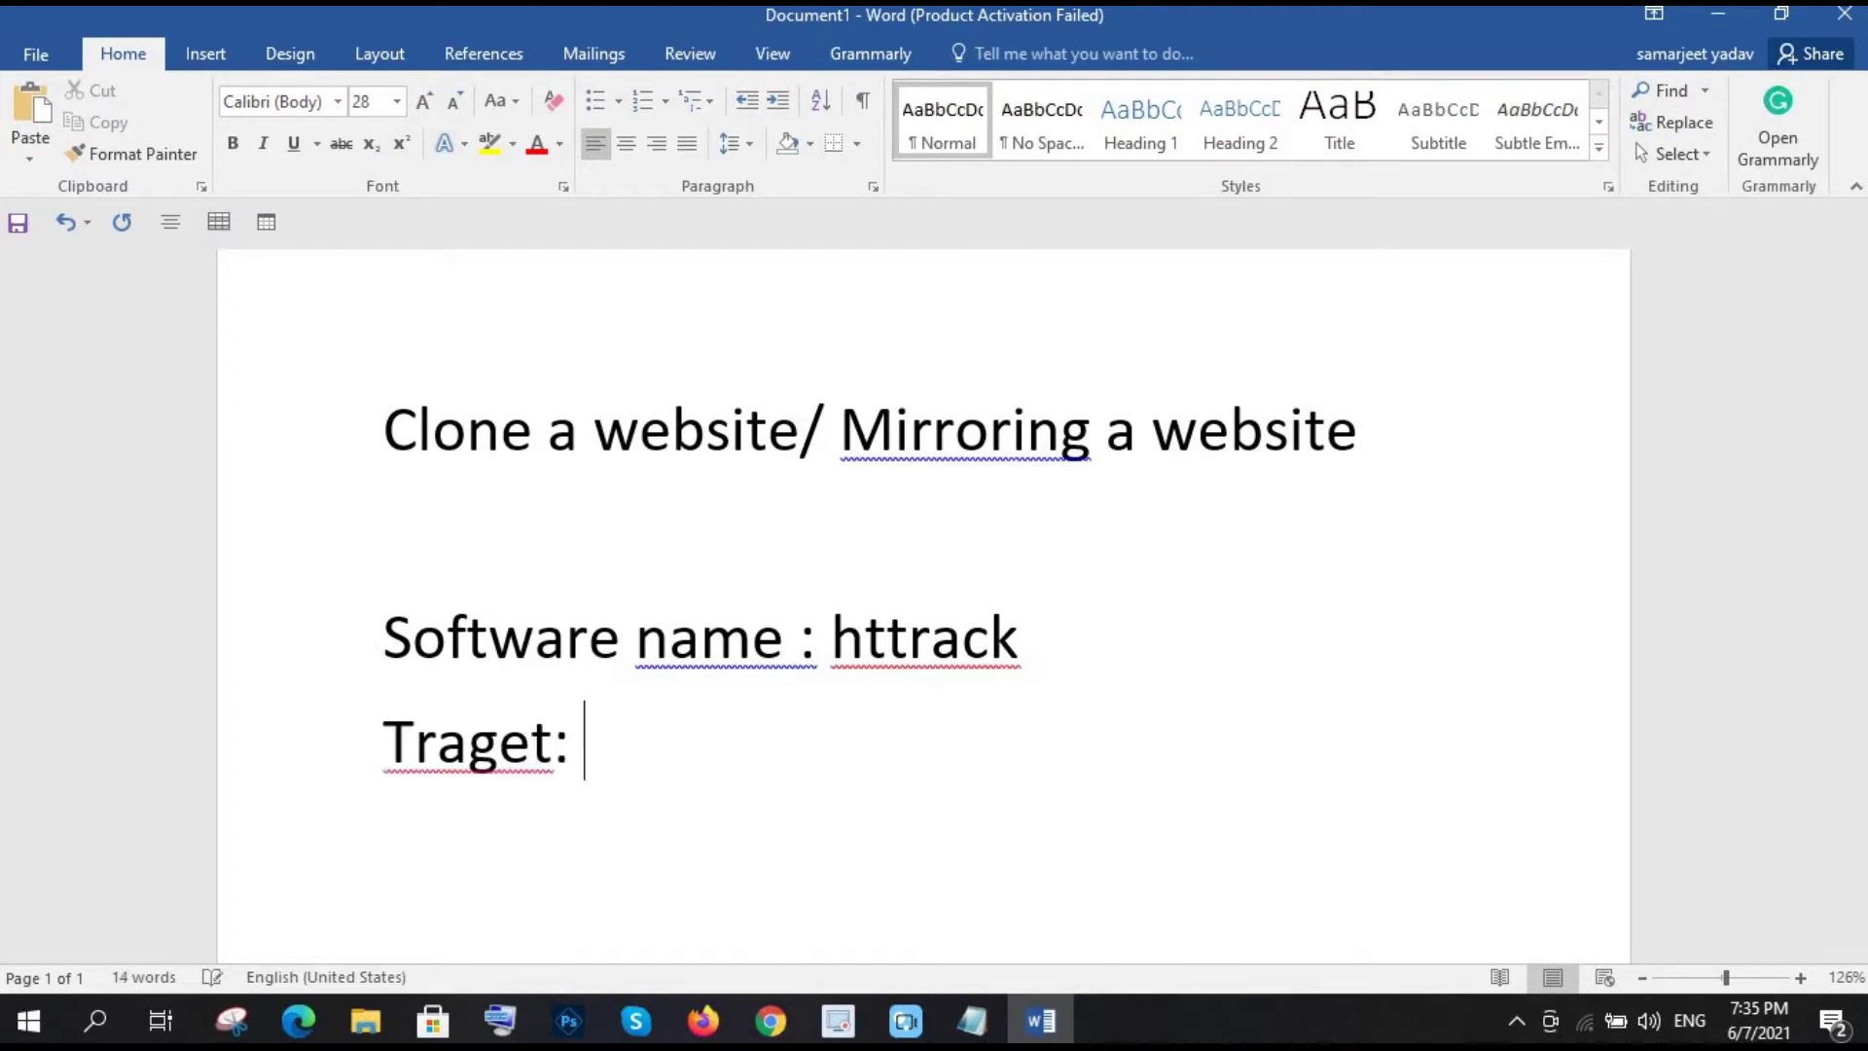
text(www.certi)
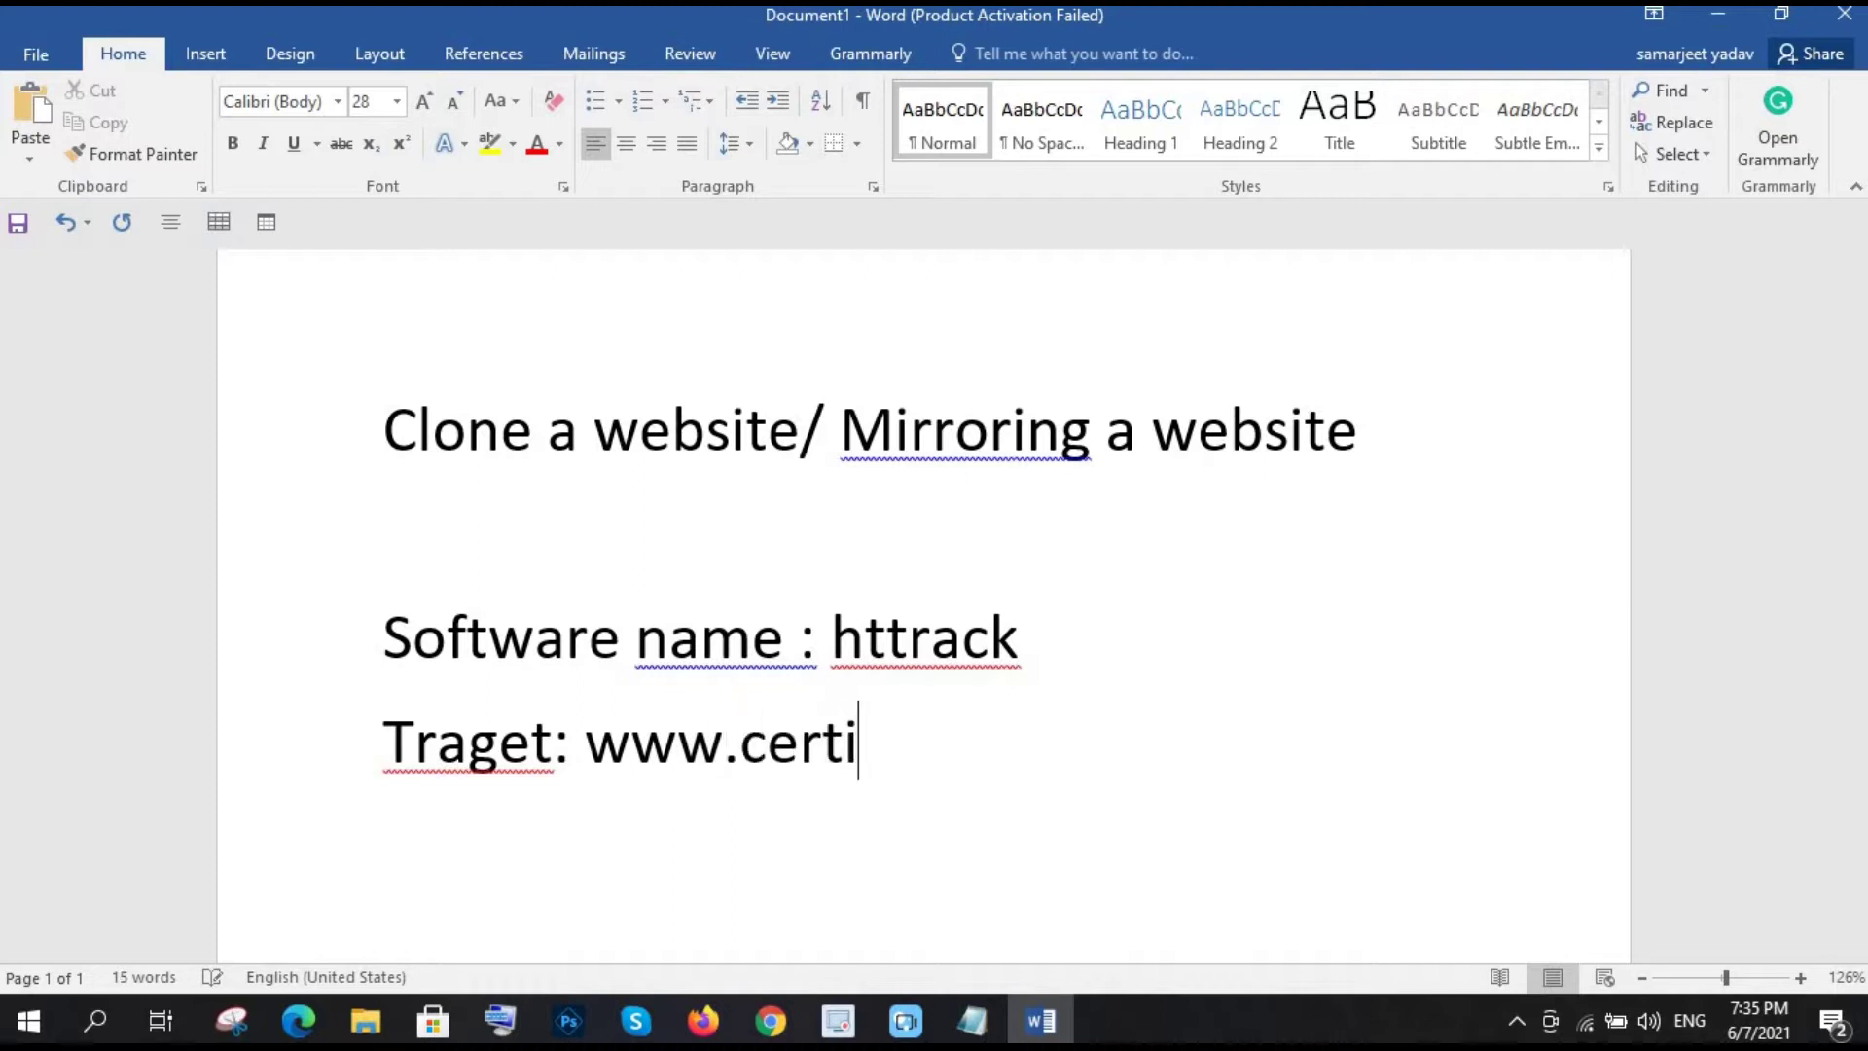
text(fiedhacker)
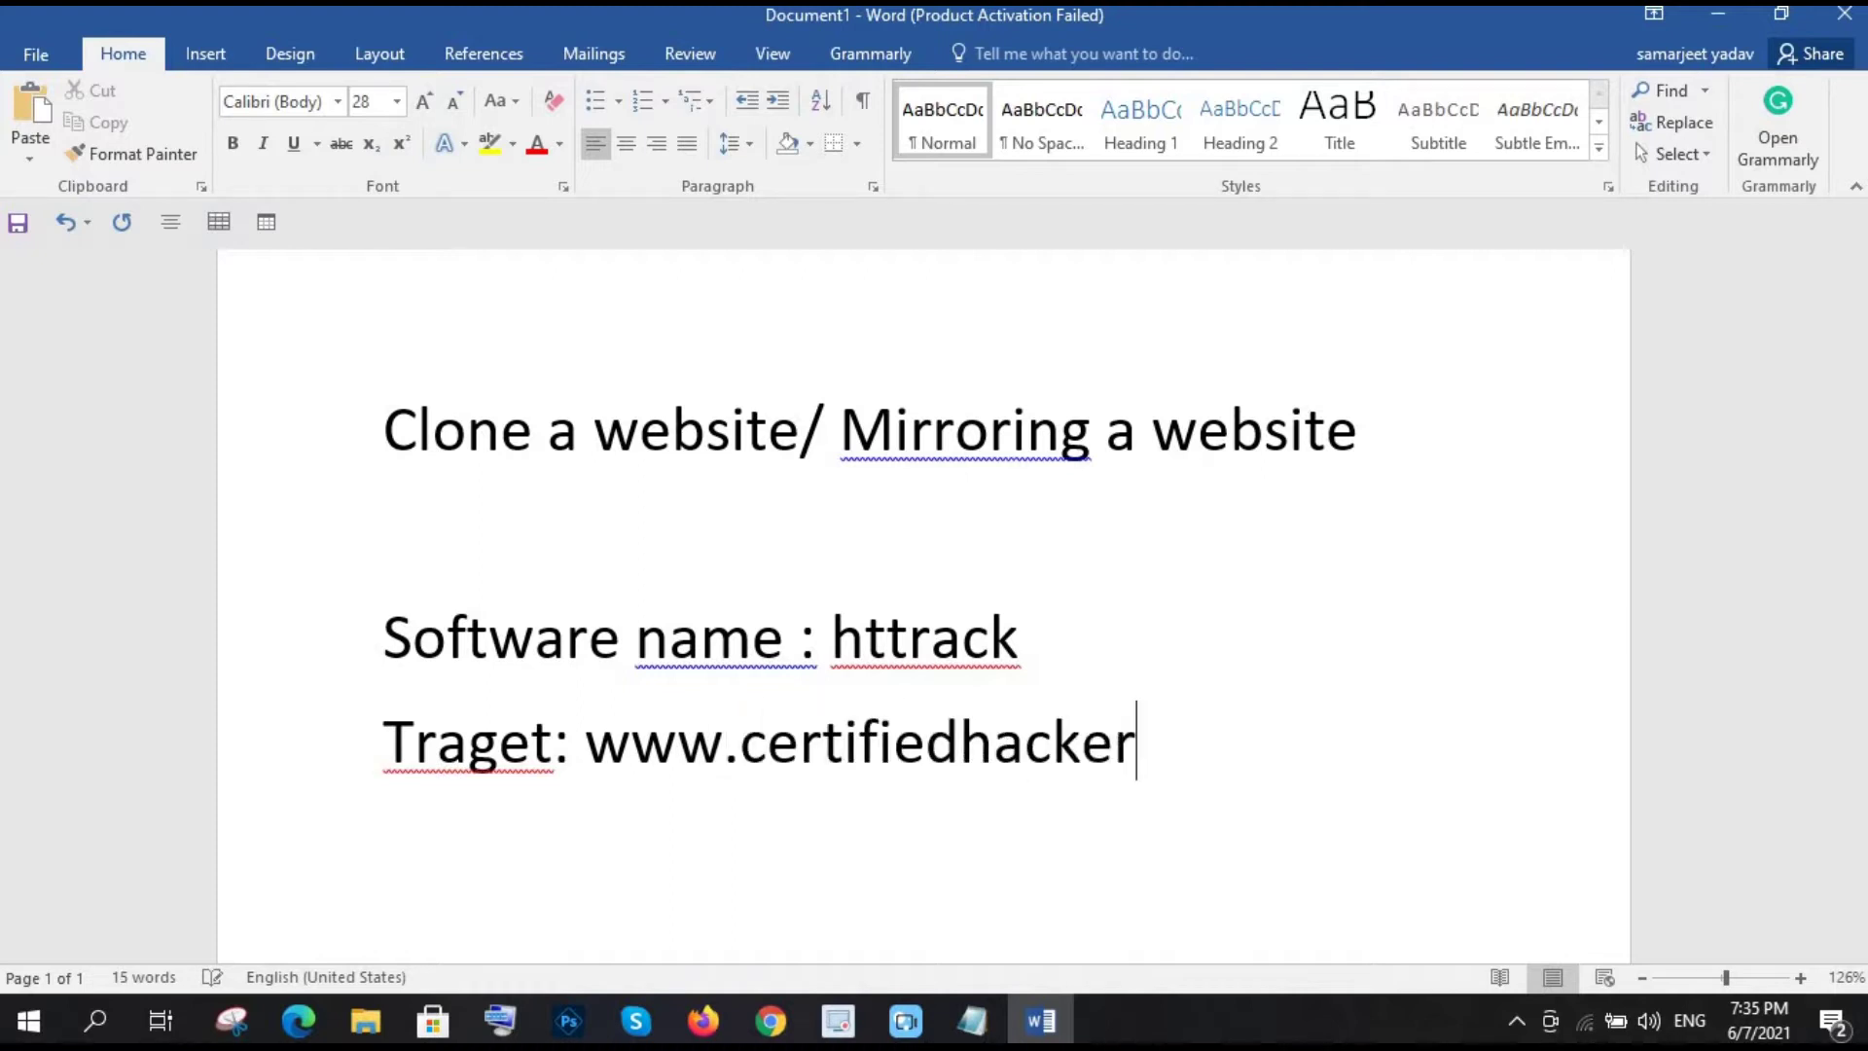
text(.com)
key(Return)
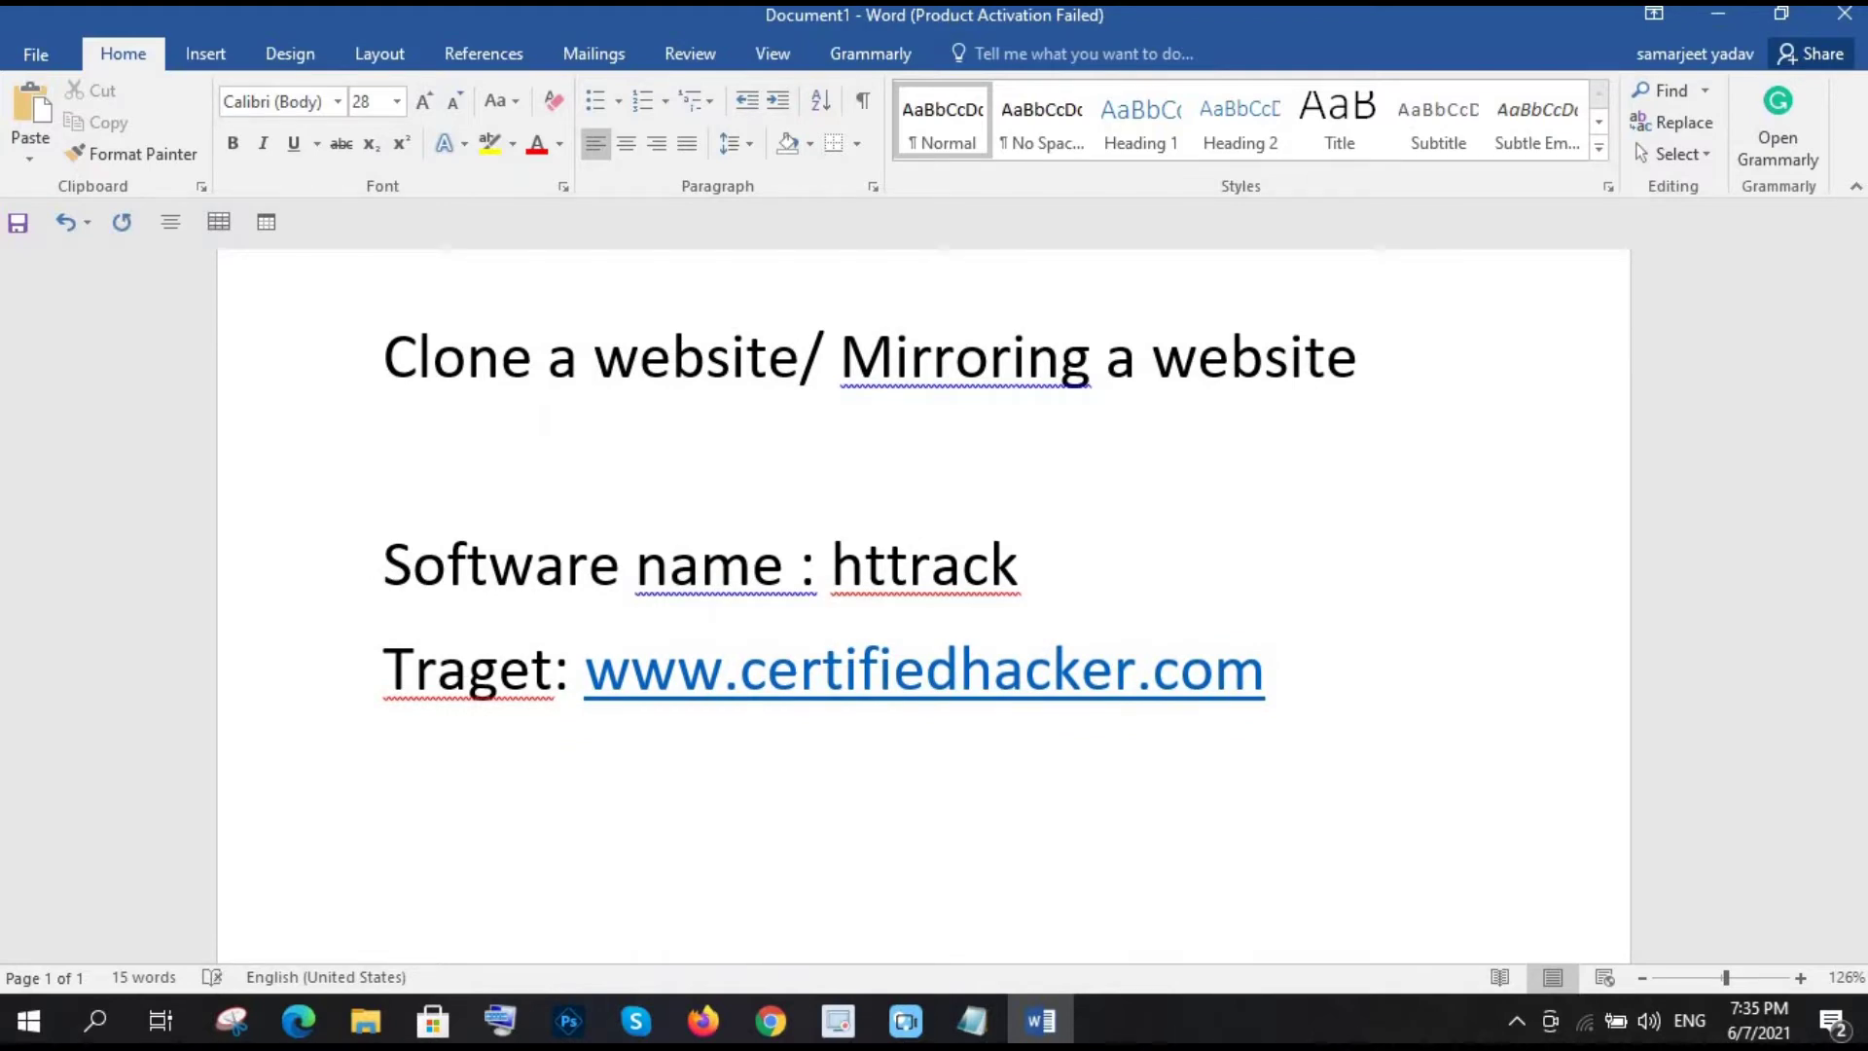
text(W3s)
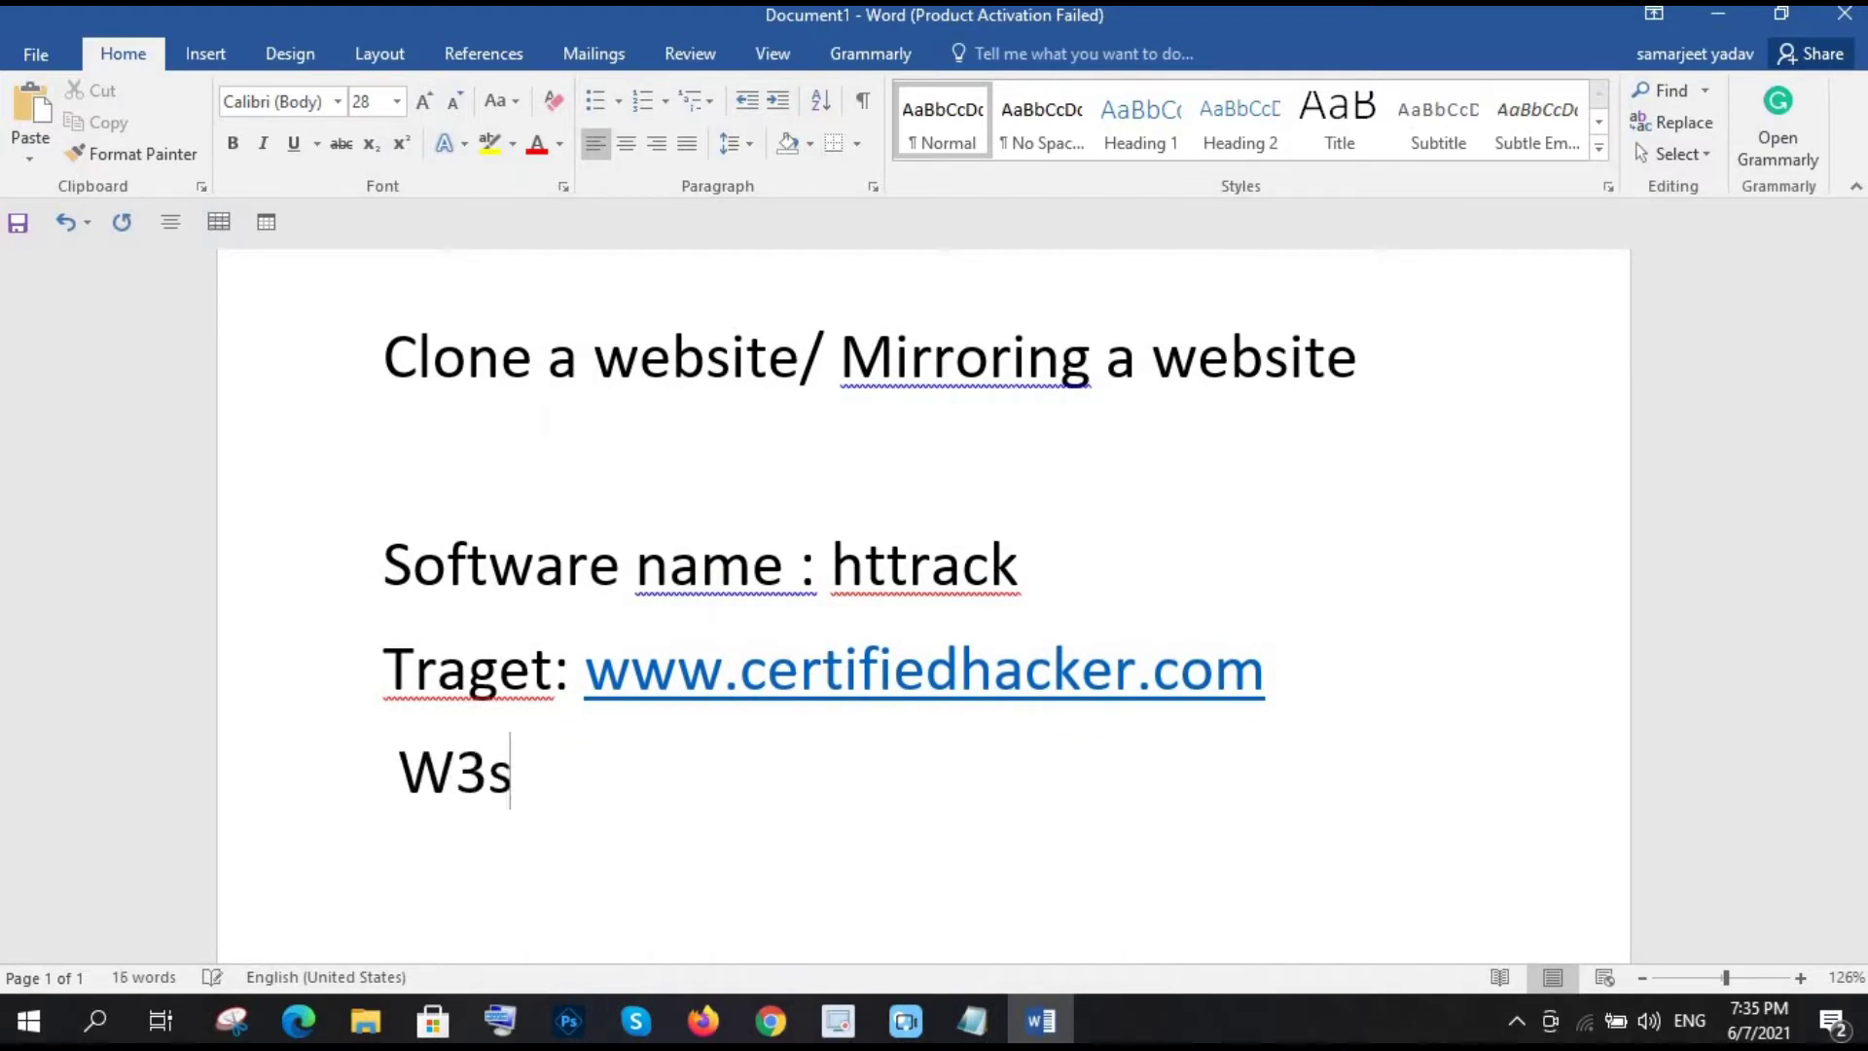
text(choll)
key(BackSpace)
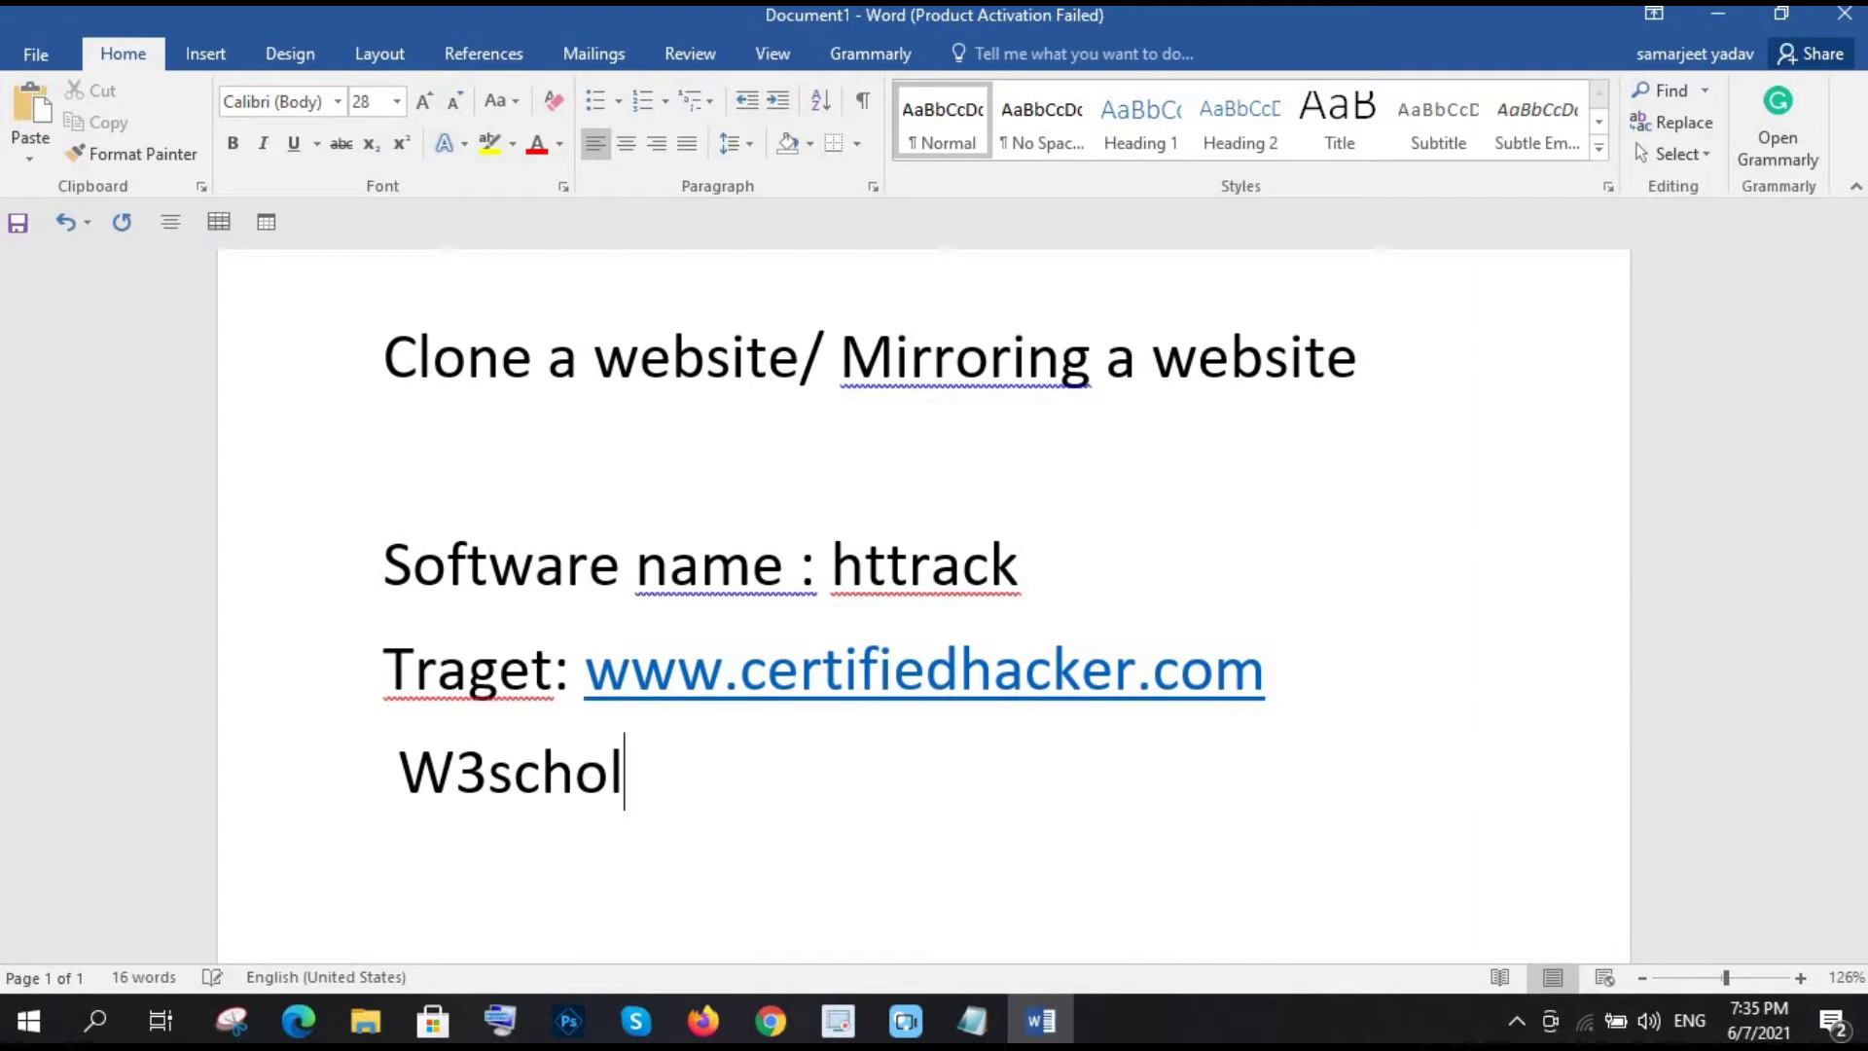
key(BackSpace)
text(c)
text(ol)
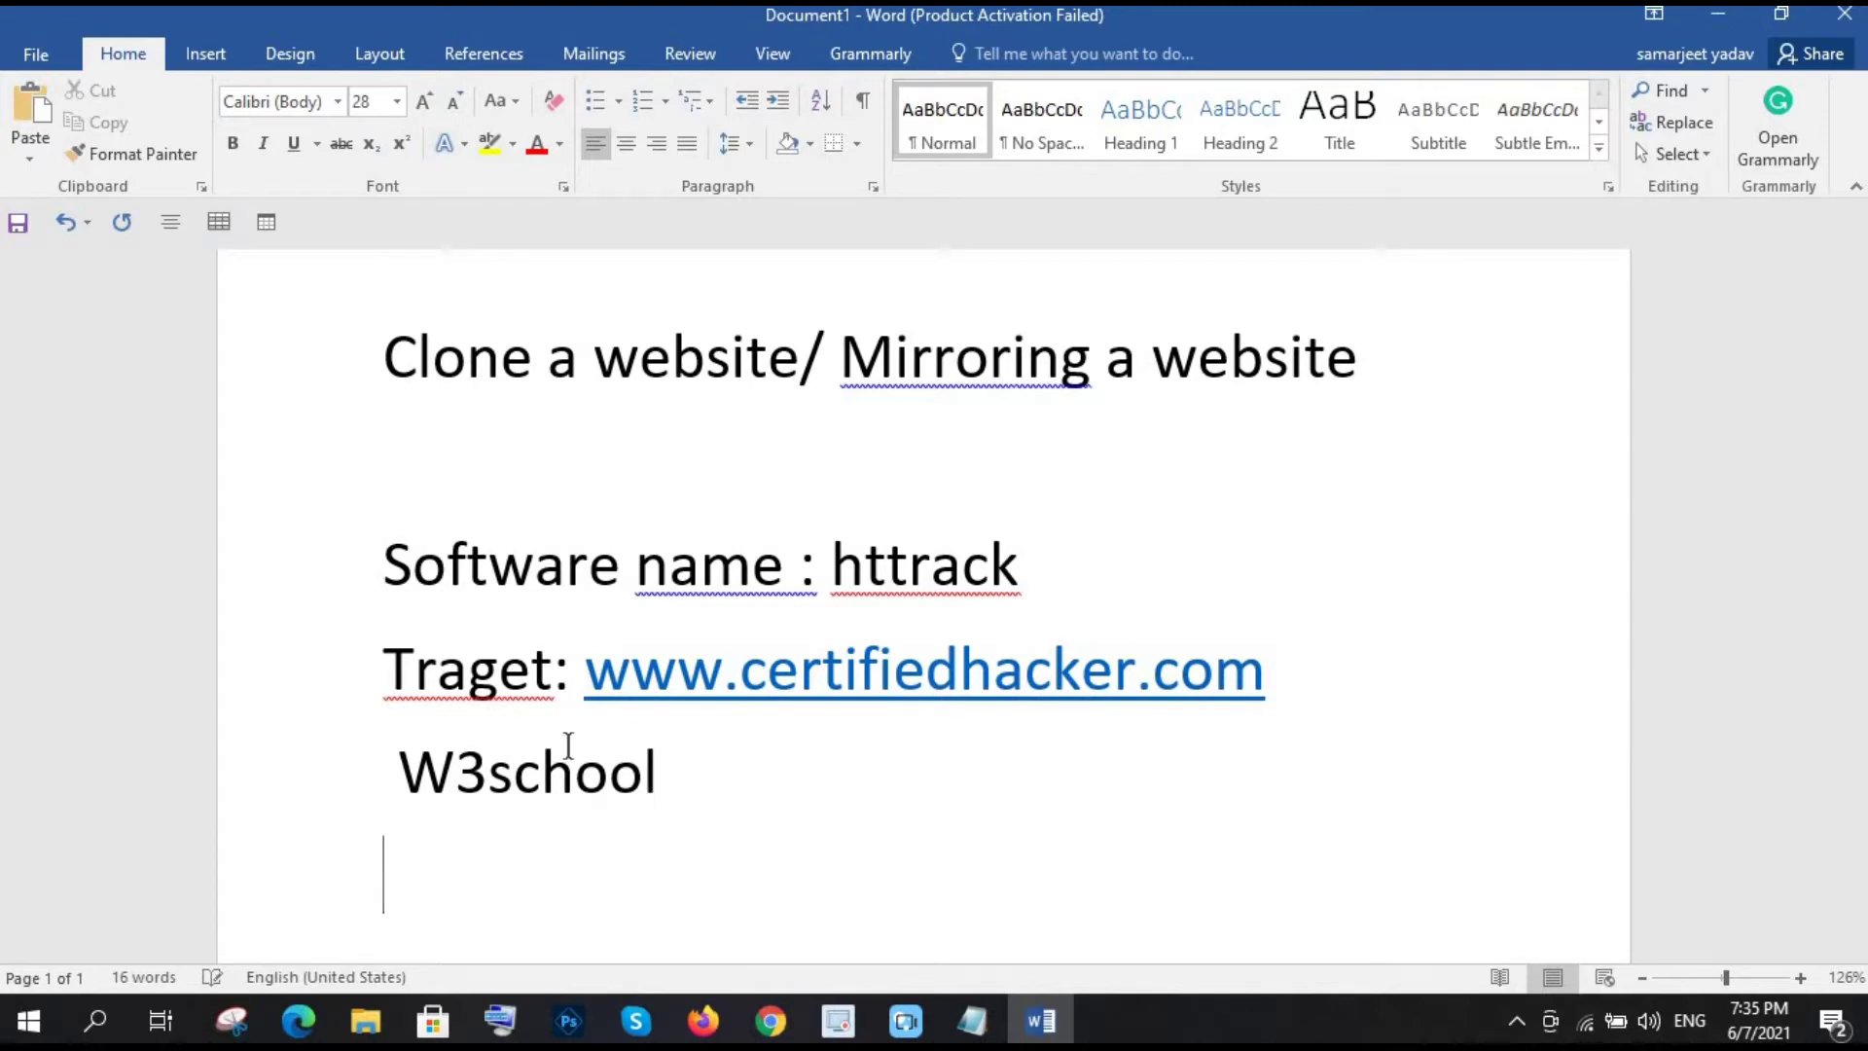
text(Tutoria)
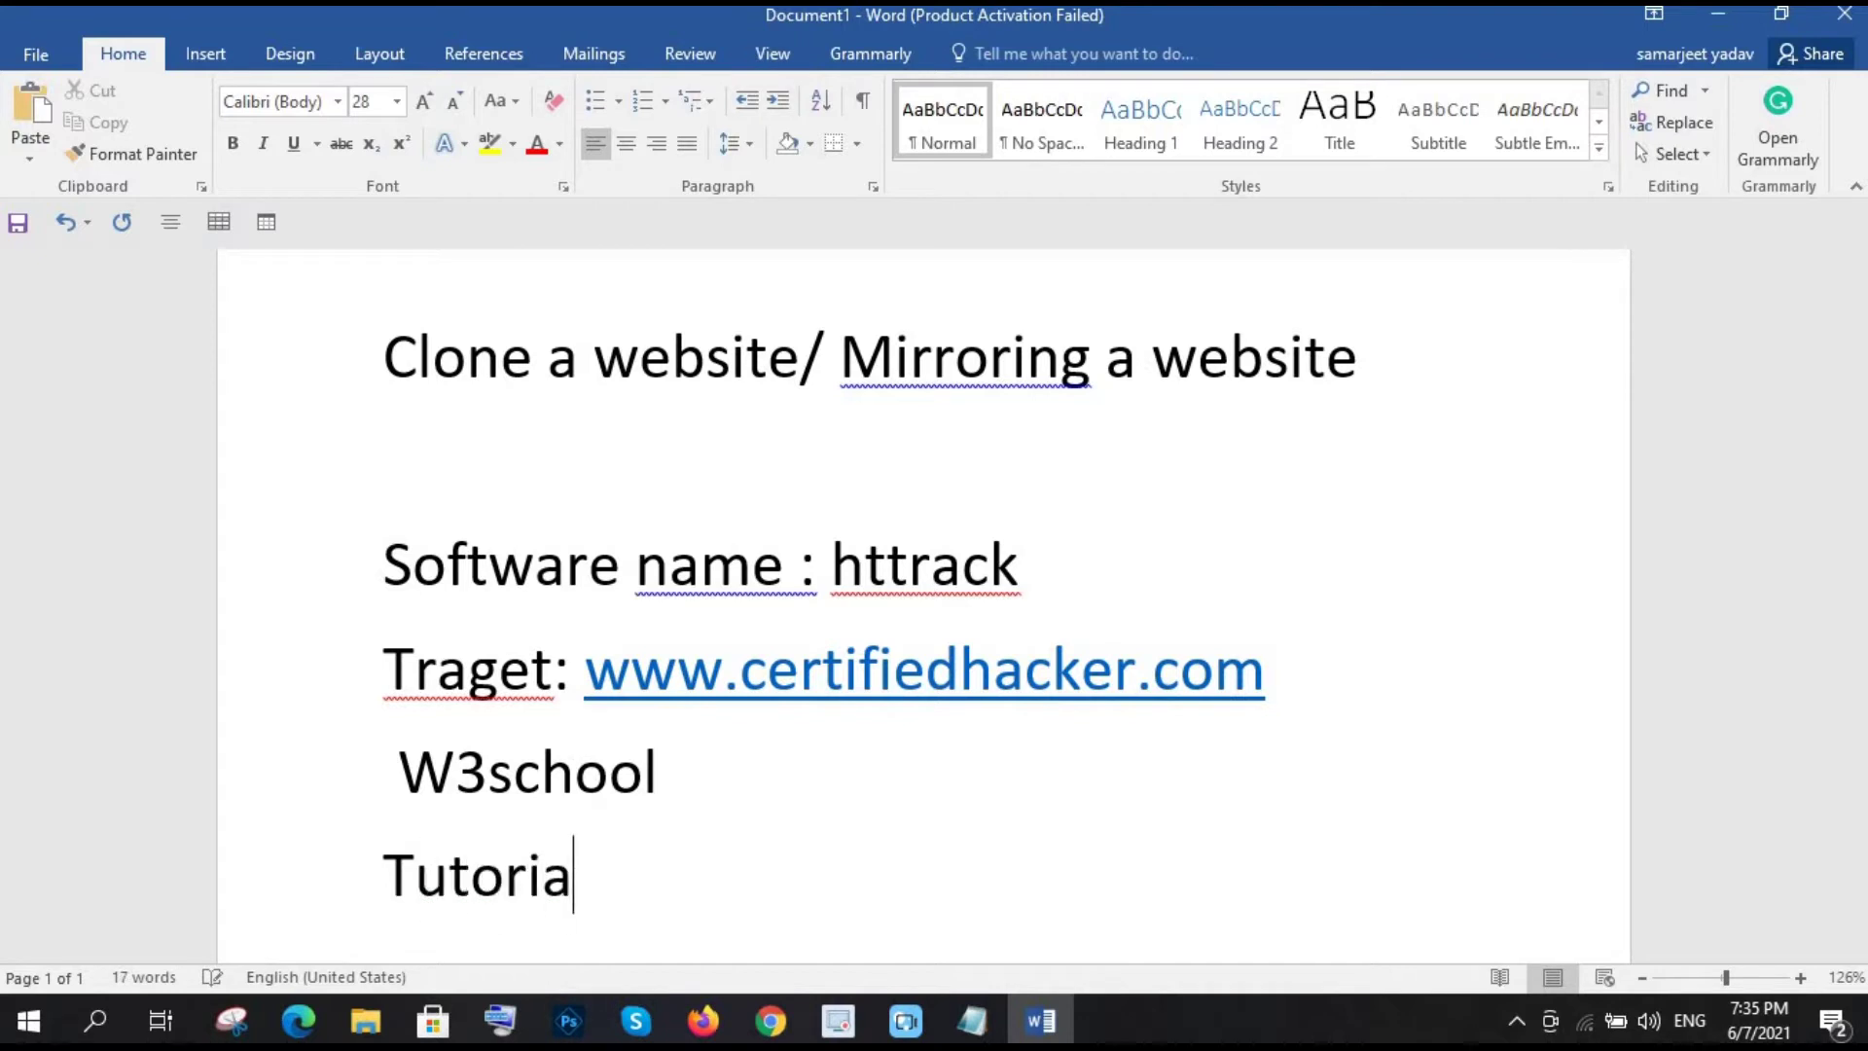
text(l point)
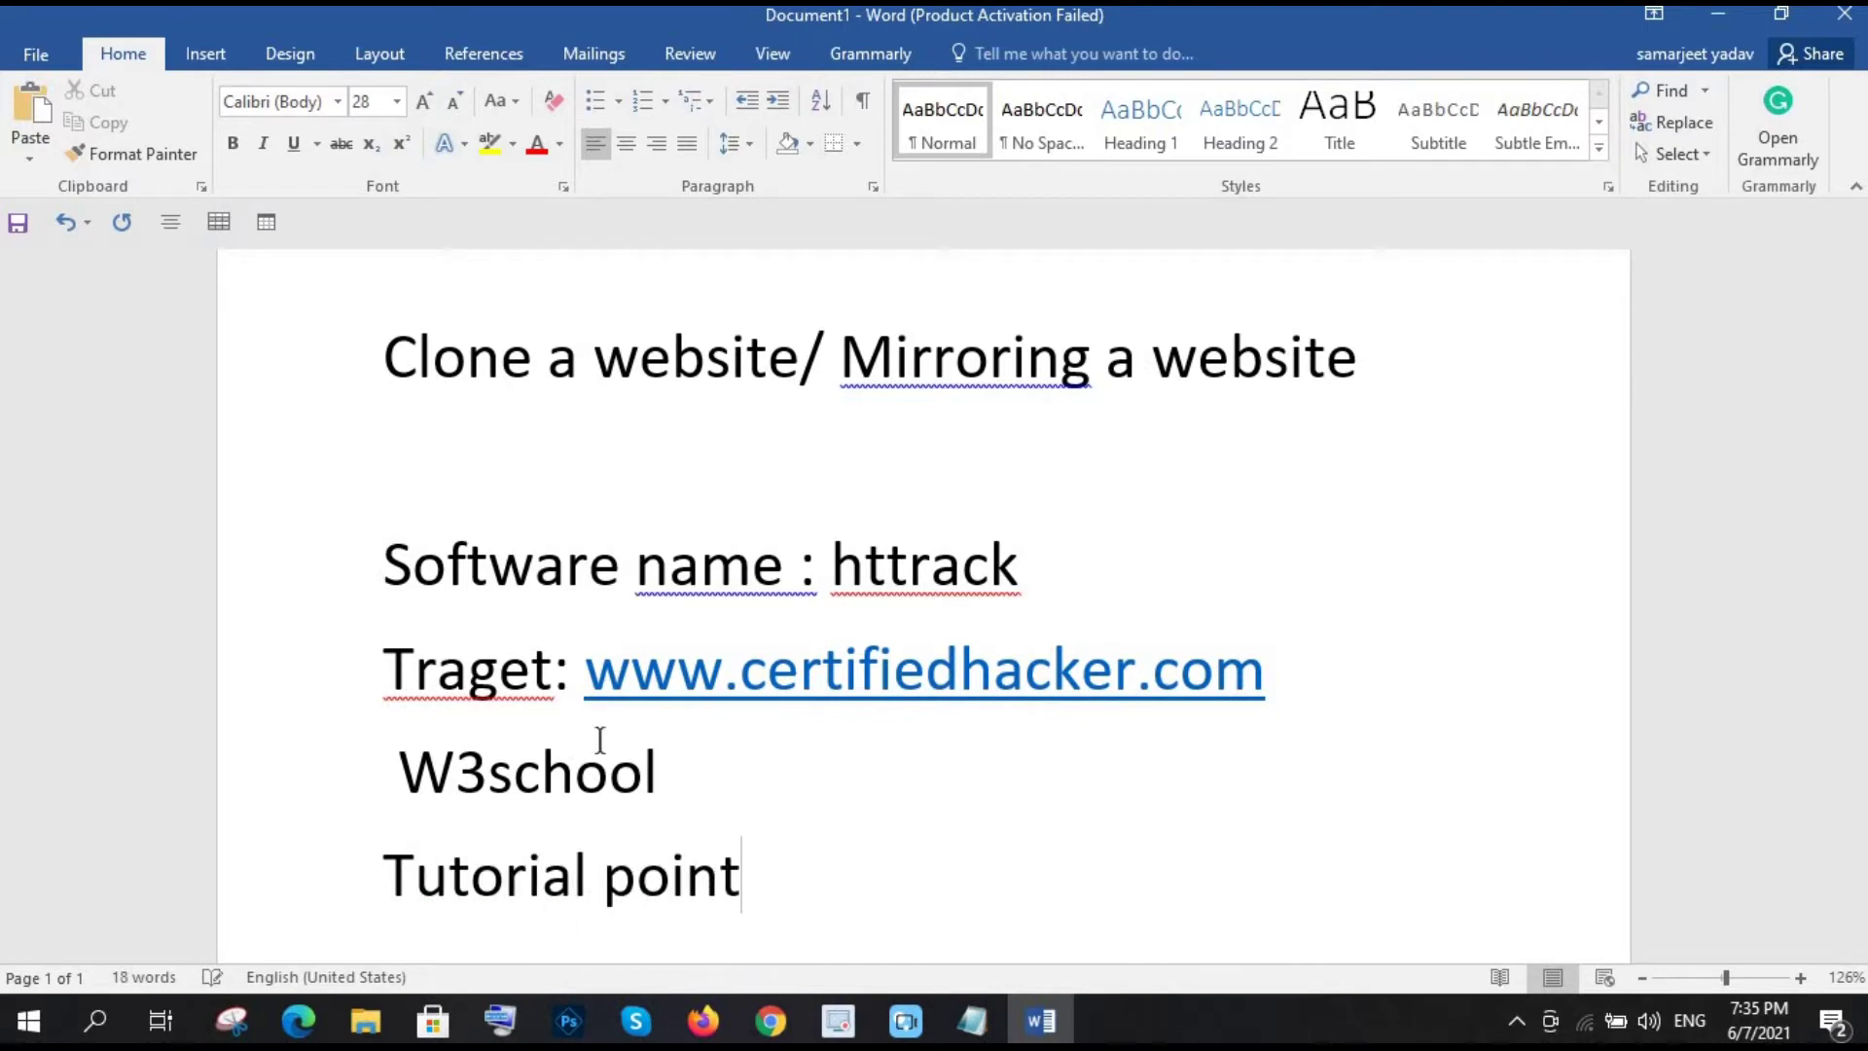
Step: Review the notes and minimise Word to the desktop
drag(525, 776, 730, 813)
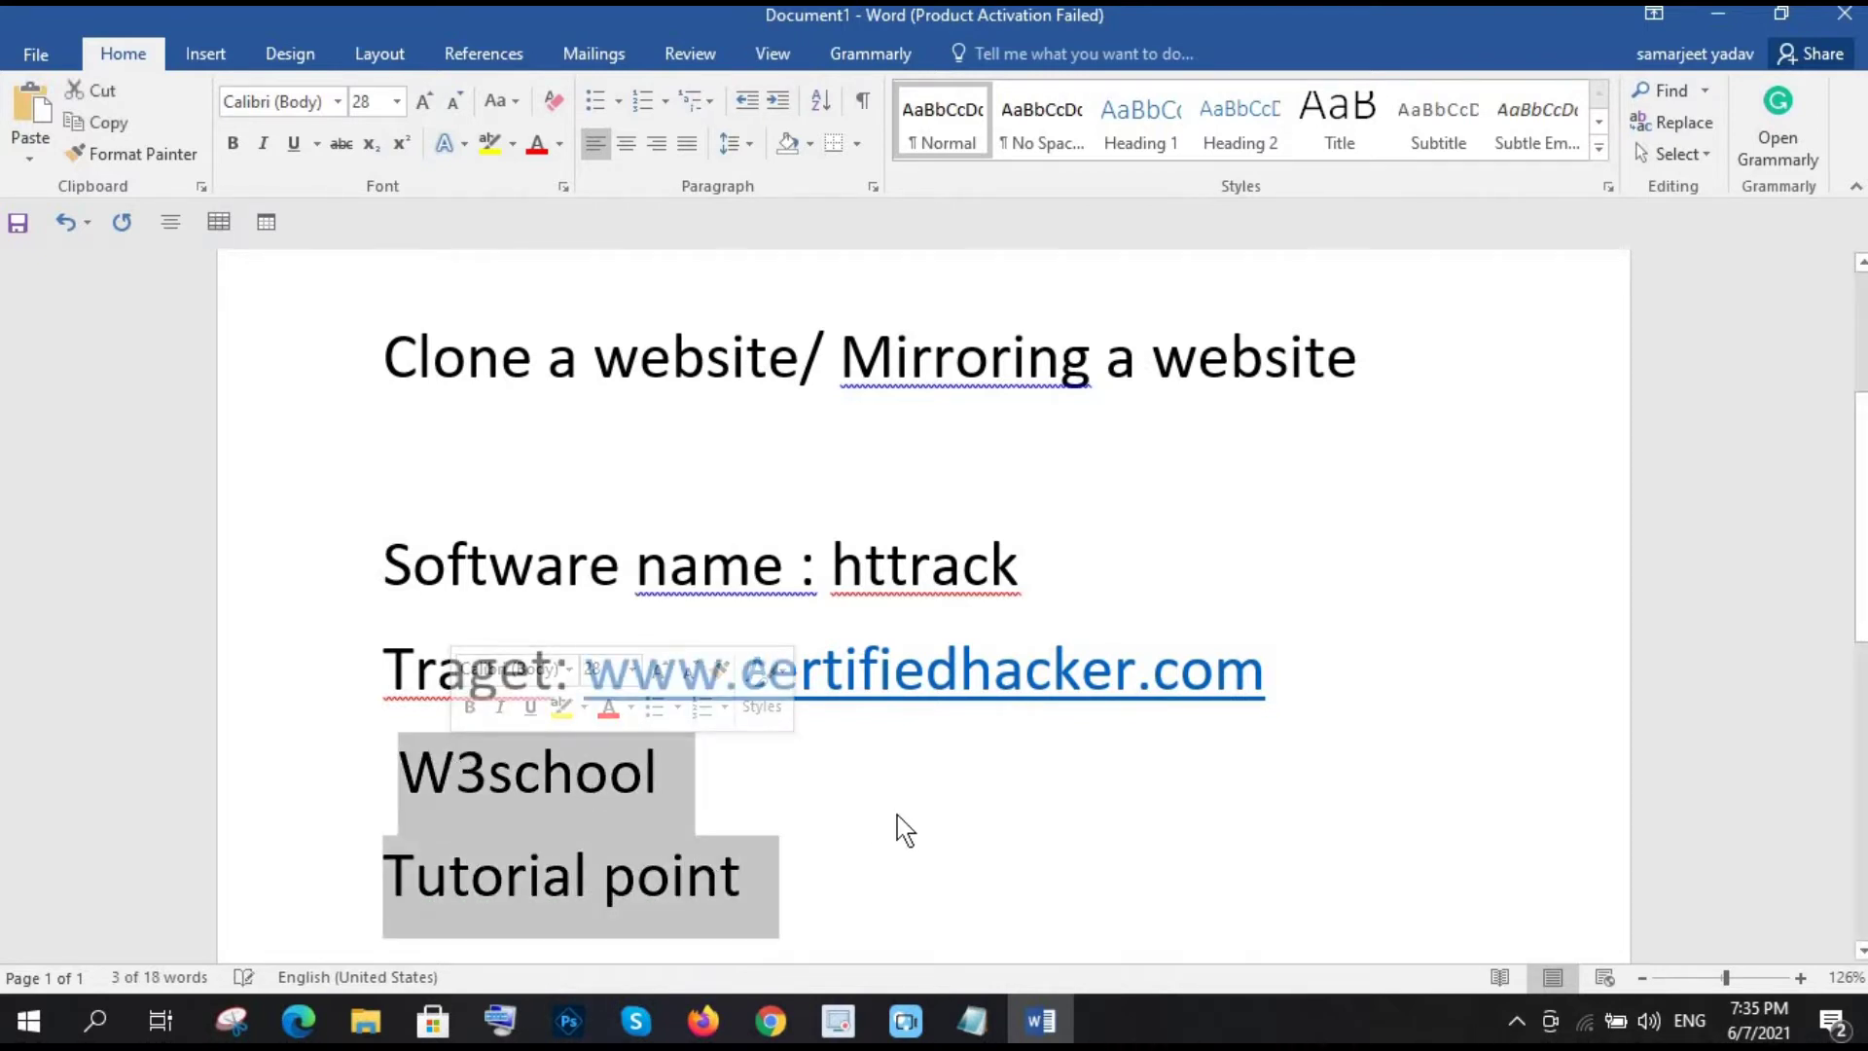
key(Up)
drag(1058, 569, 822, 564)
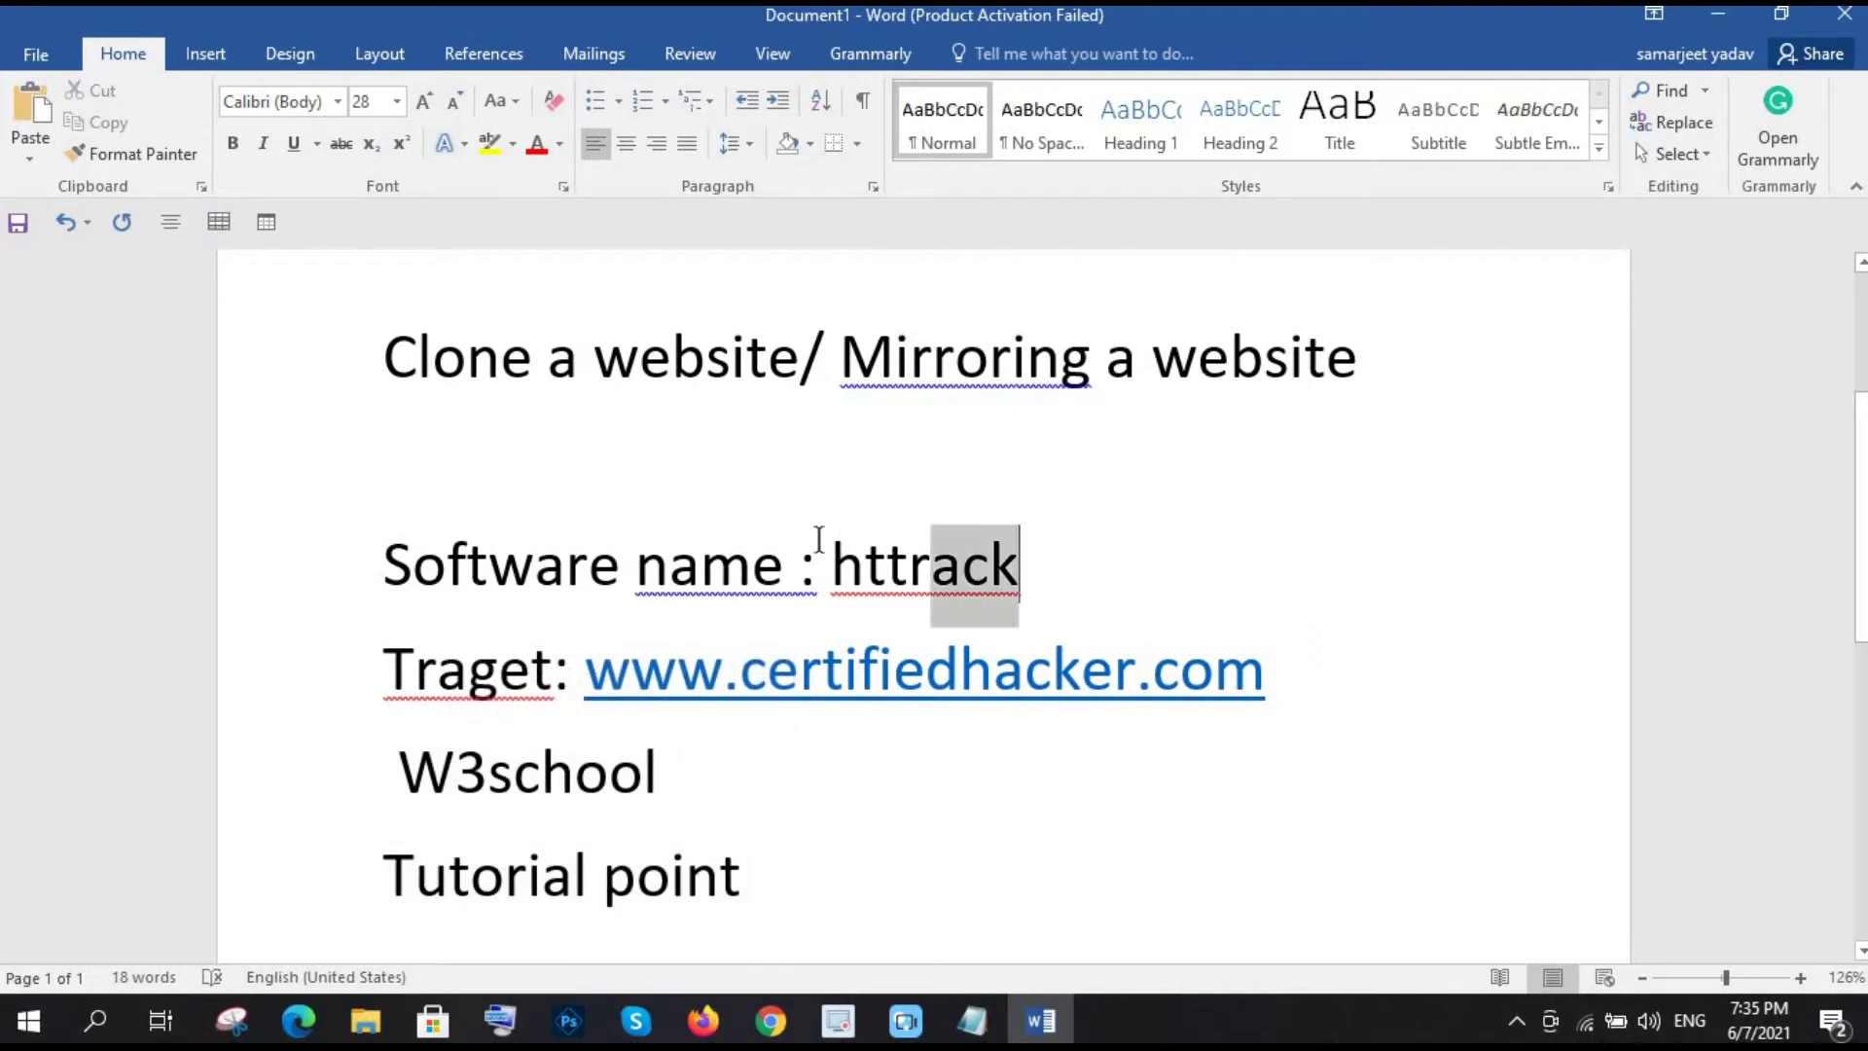
key(Right)
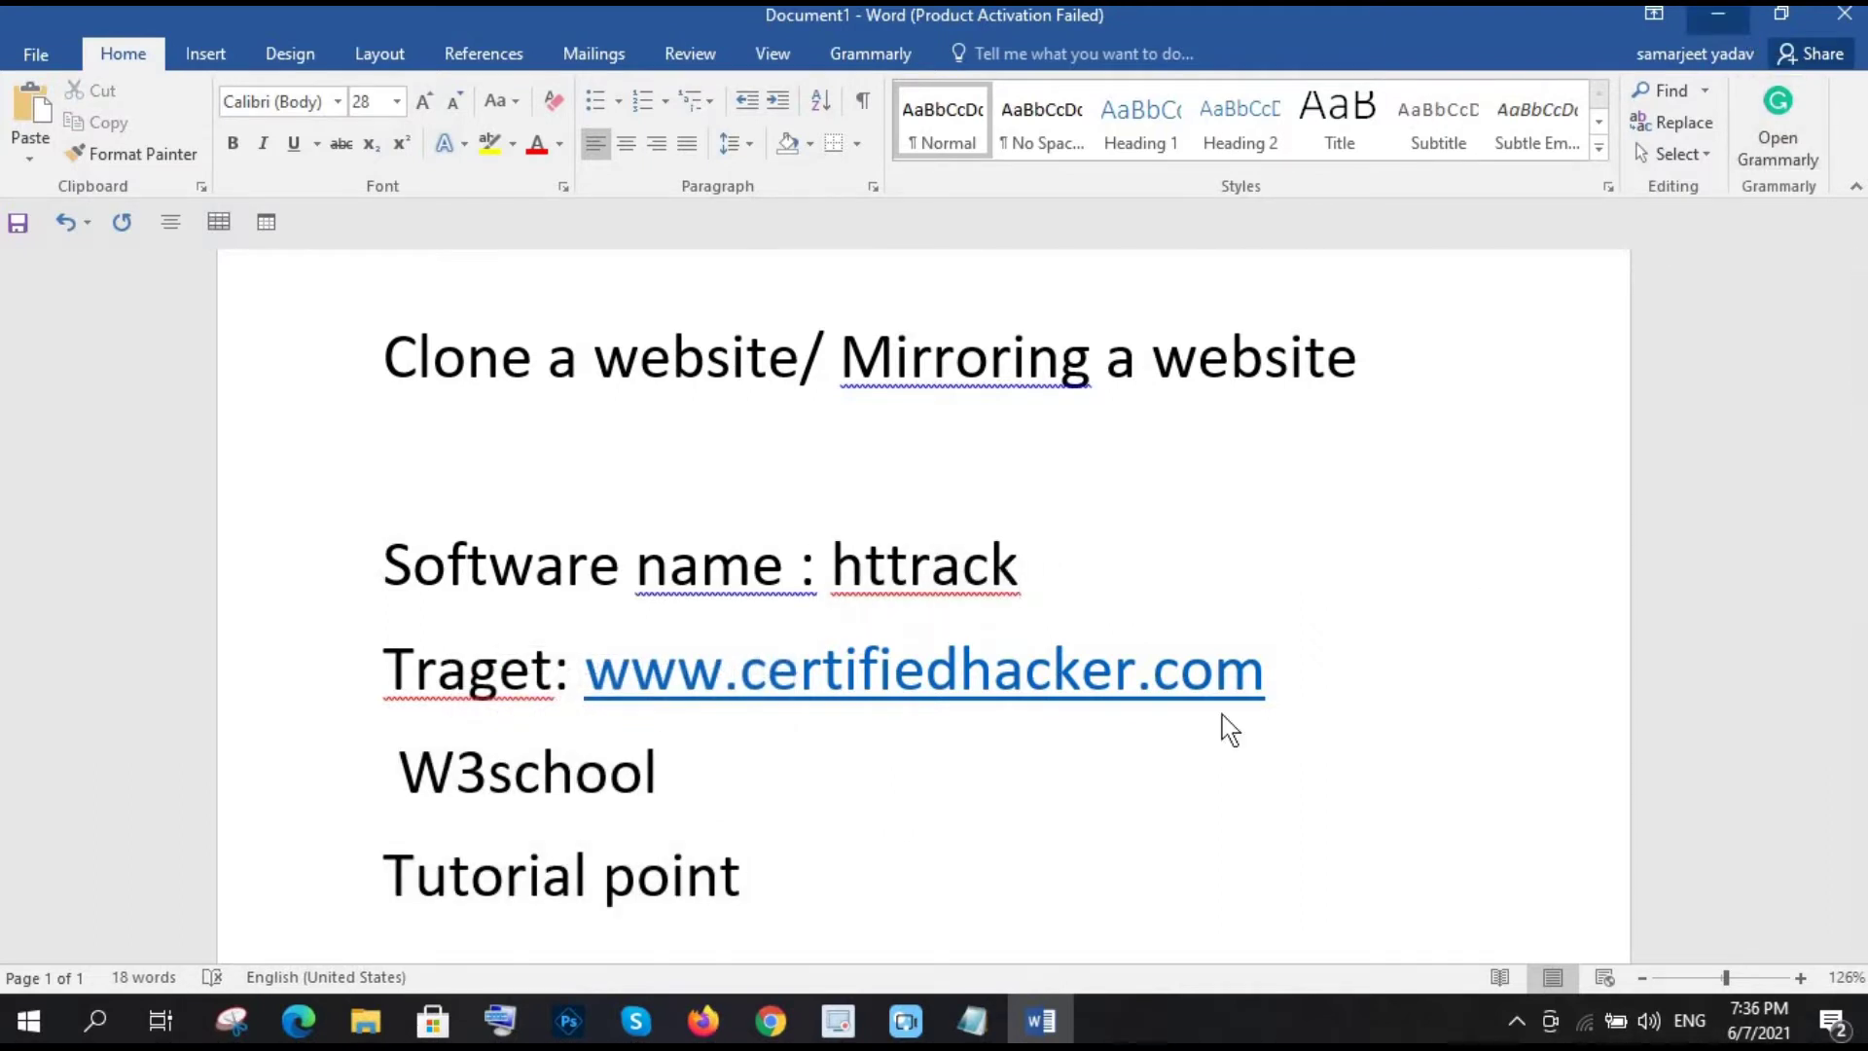
key(super+d)
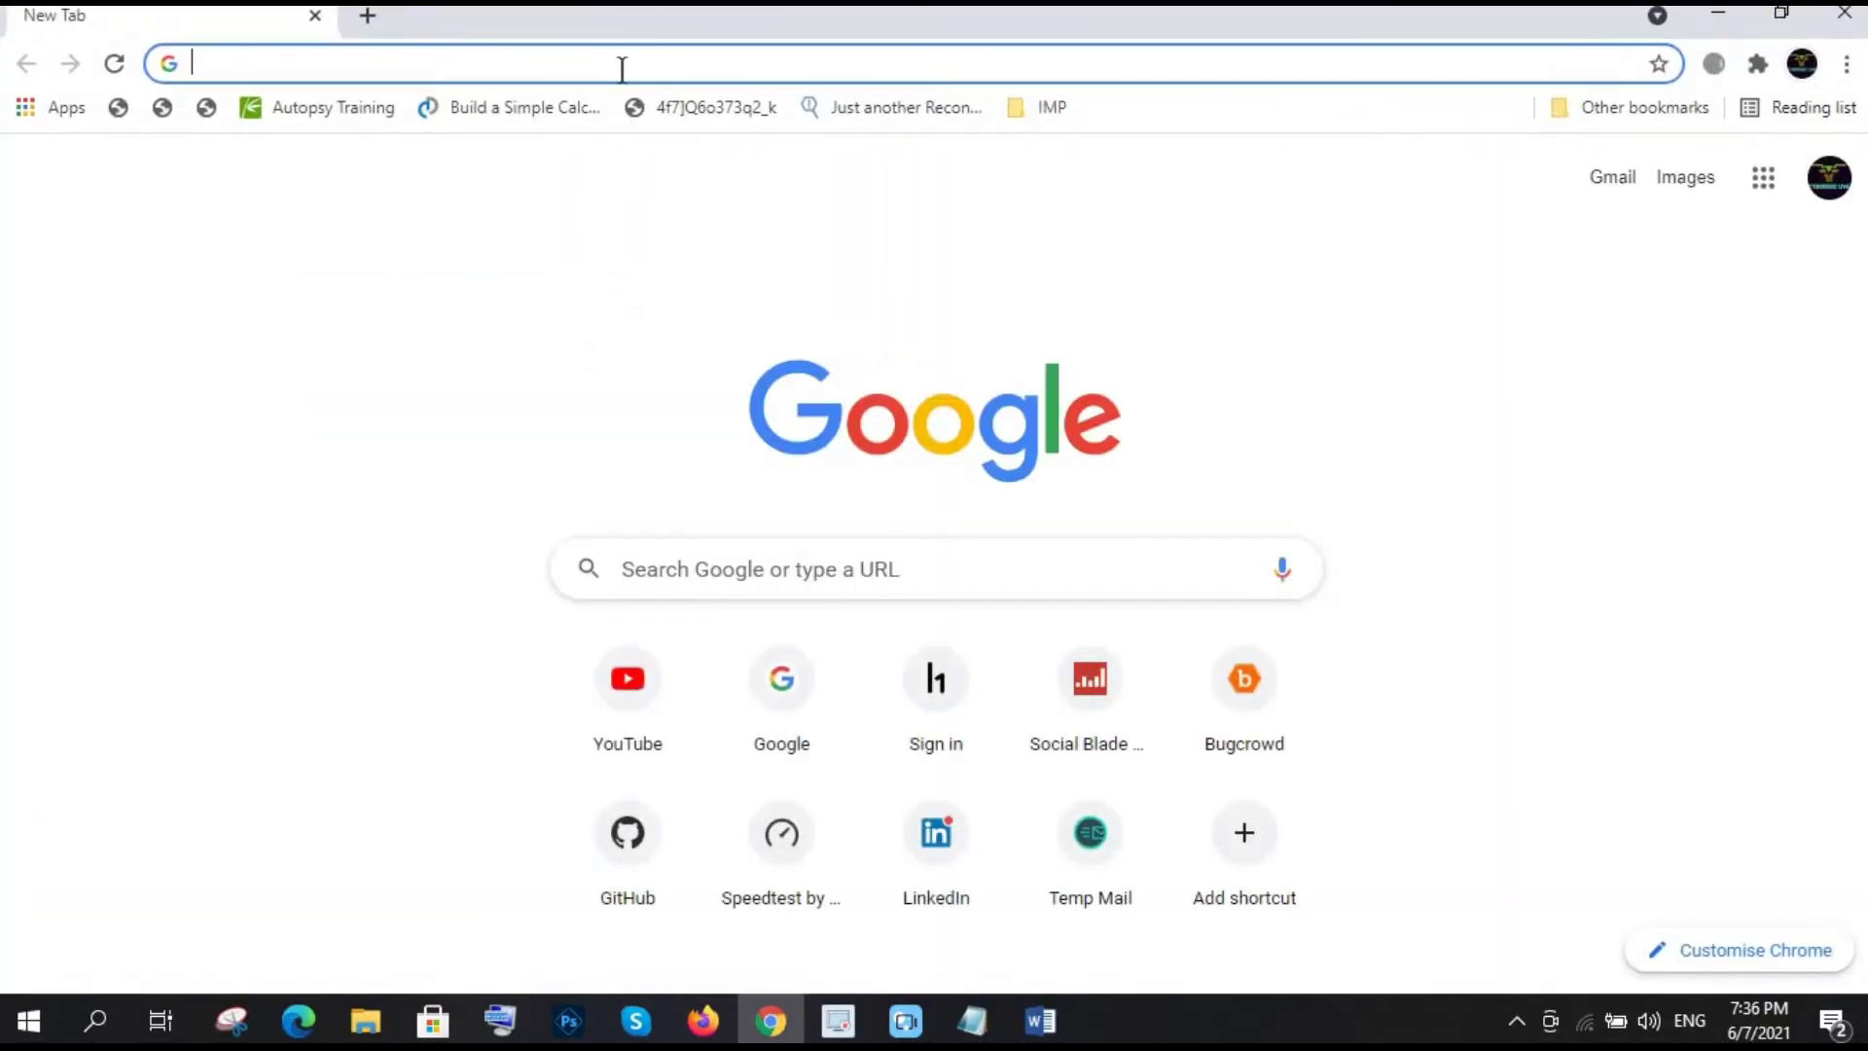
Step: Load the httrack.com website in Chrome
text(http)
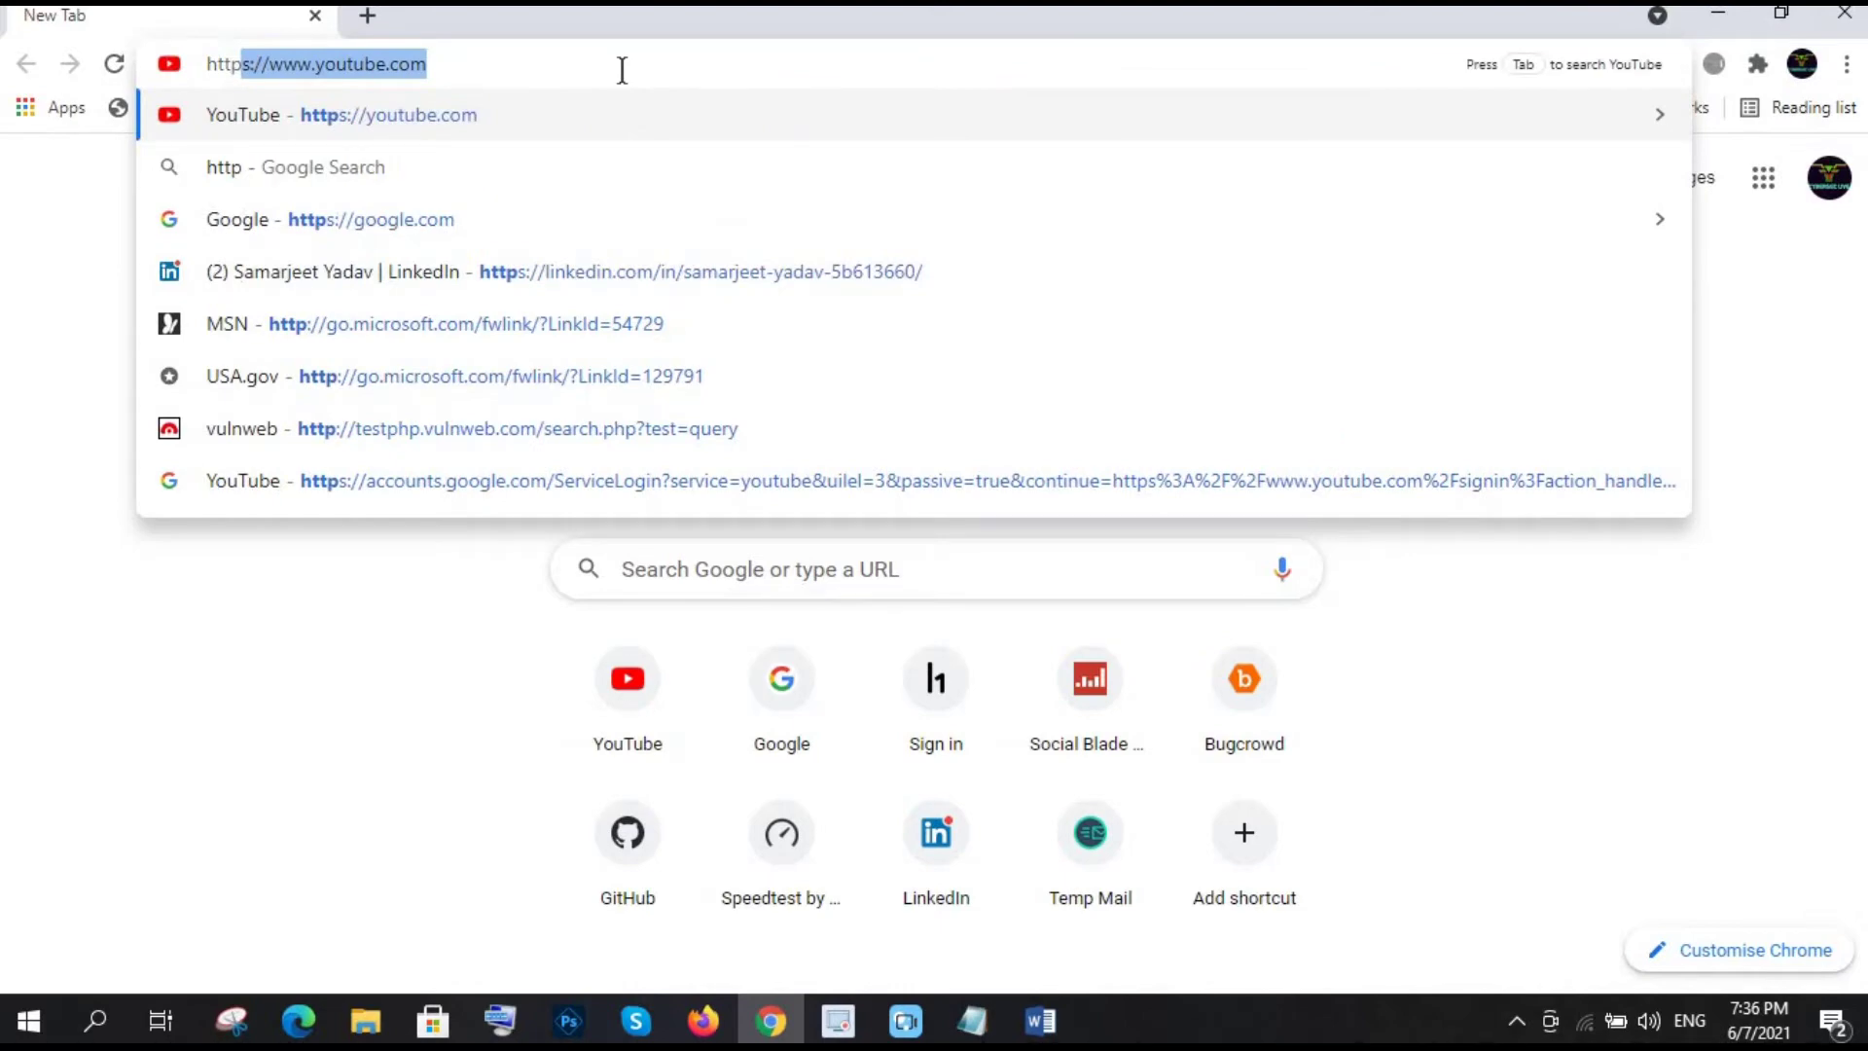
text(://)
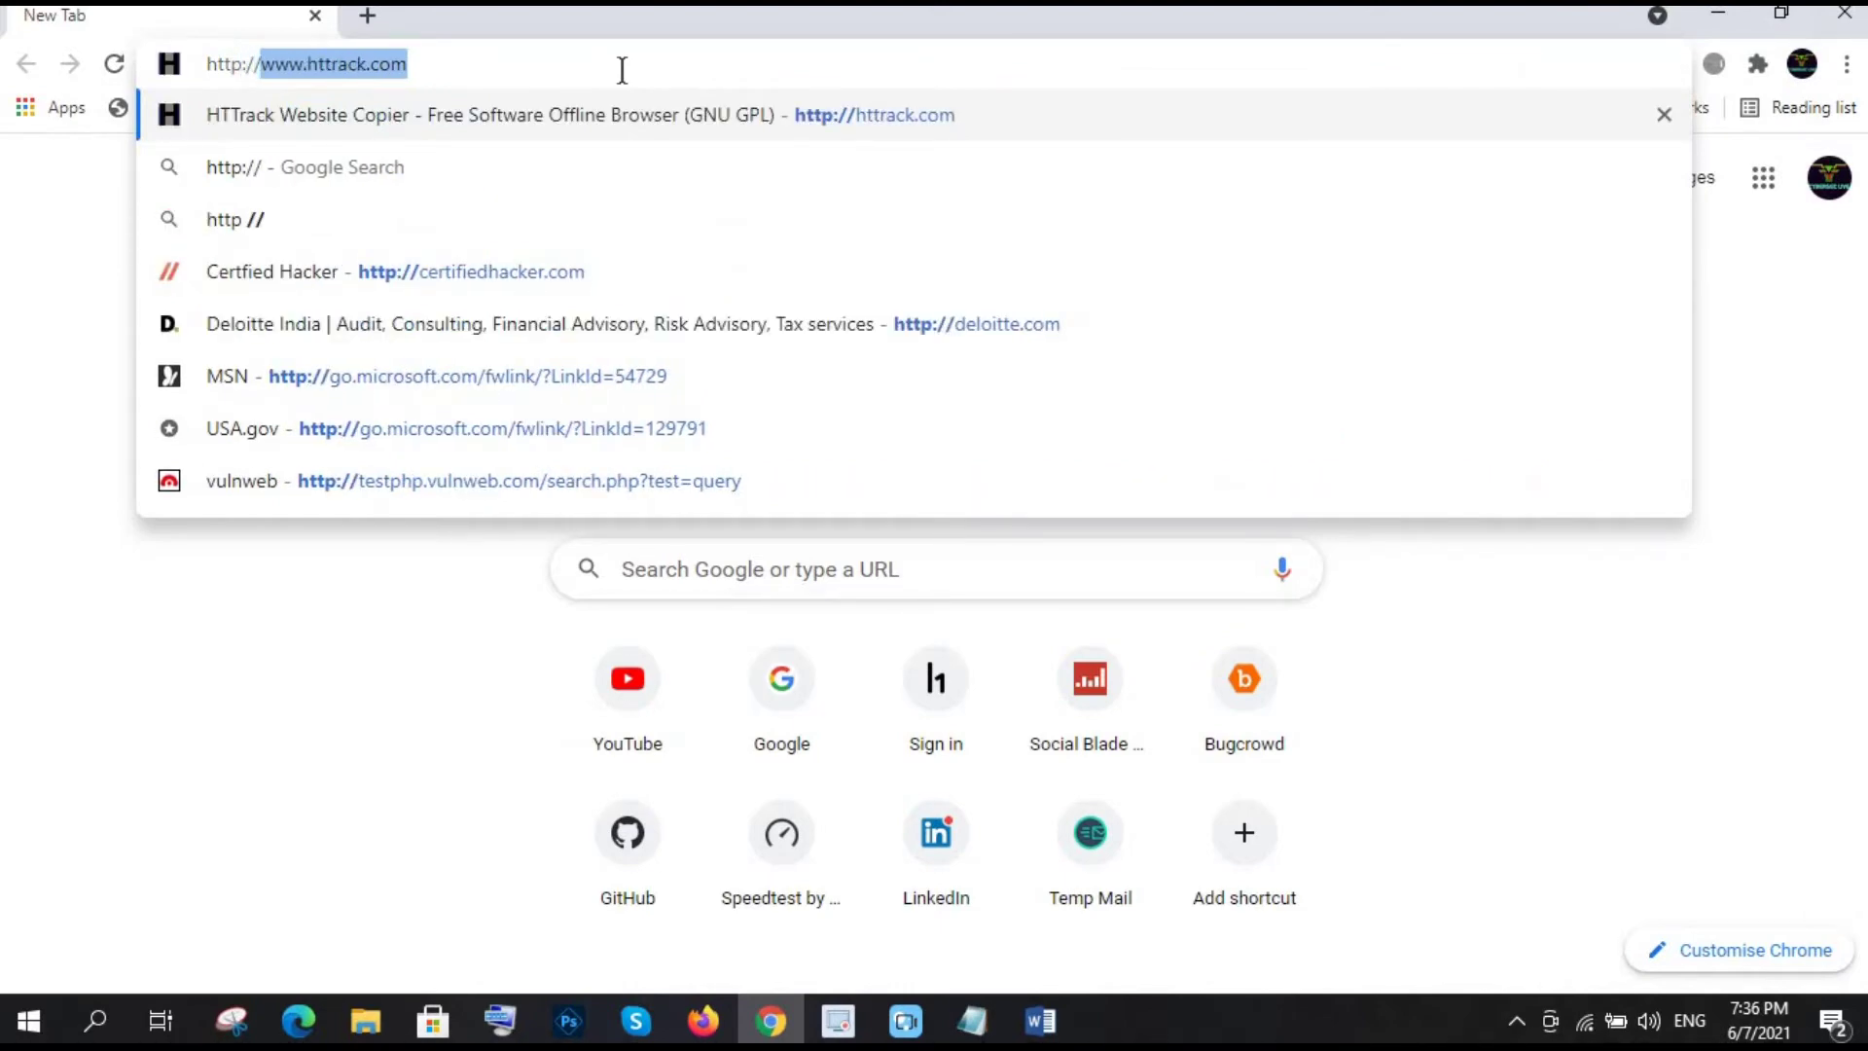
key(Right)
key(Return)
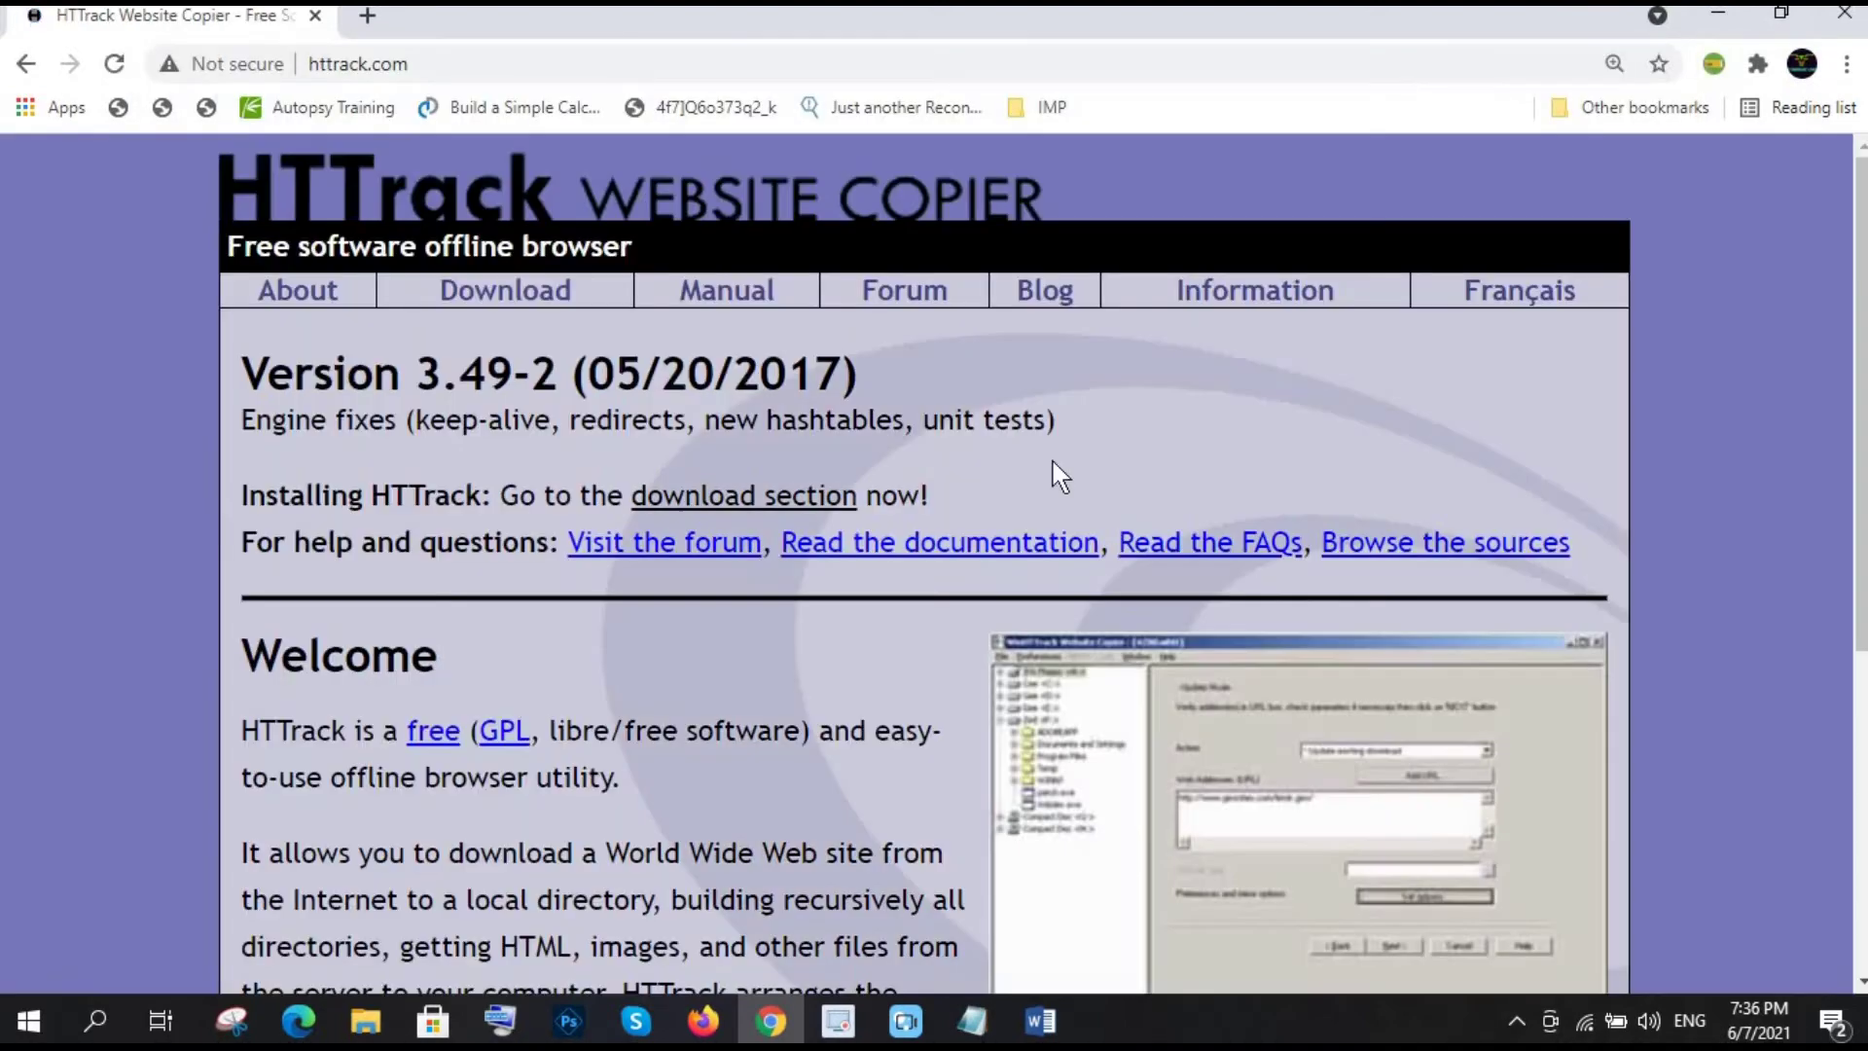
ctrl+scroll(856, 511, up, 3)
ctrl+scroll(729, 486, down, 3)
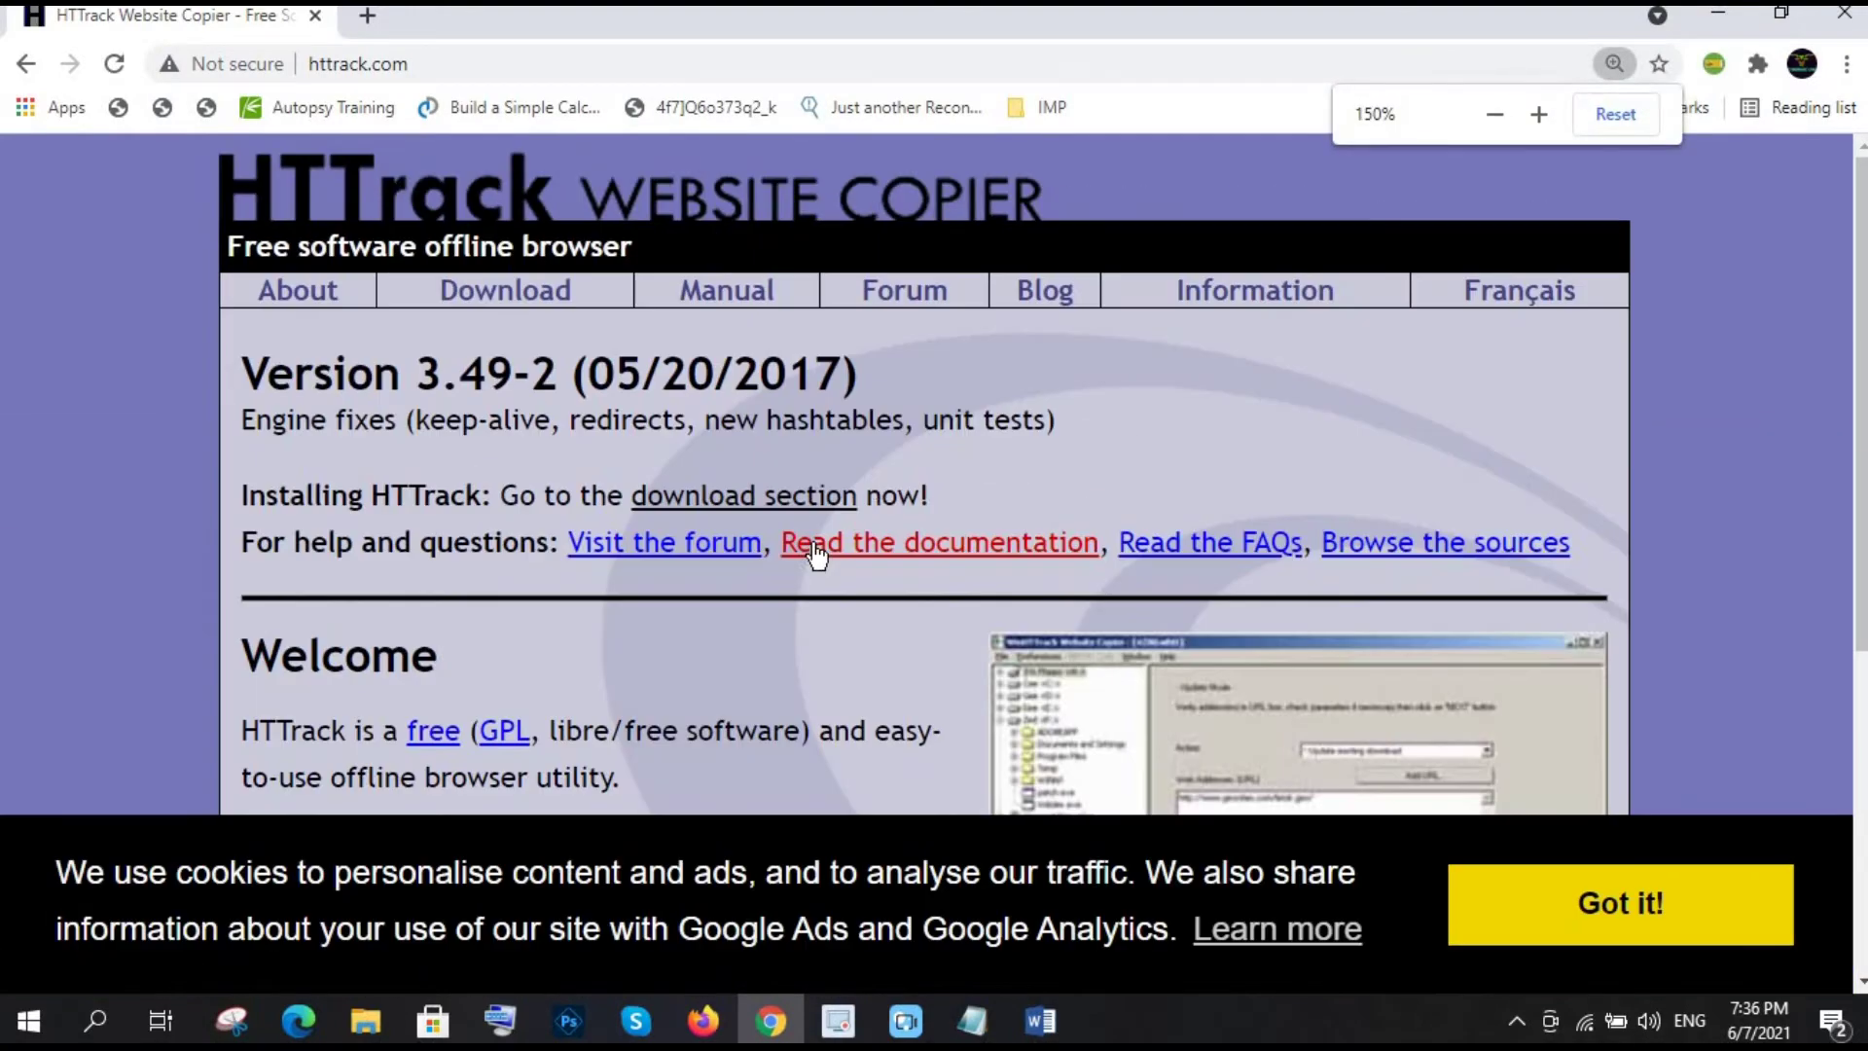
Step: Download the 64-bit installer httrack_x64-3.49.2.exe from the download section
click(822, 491)
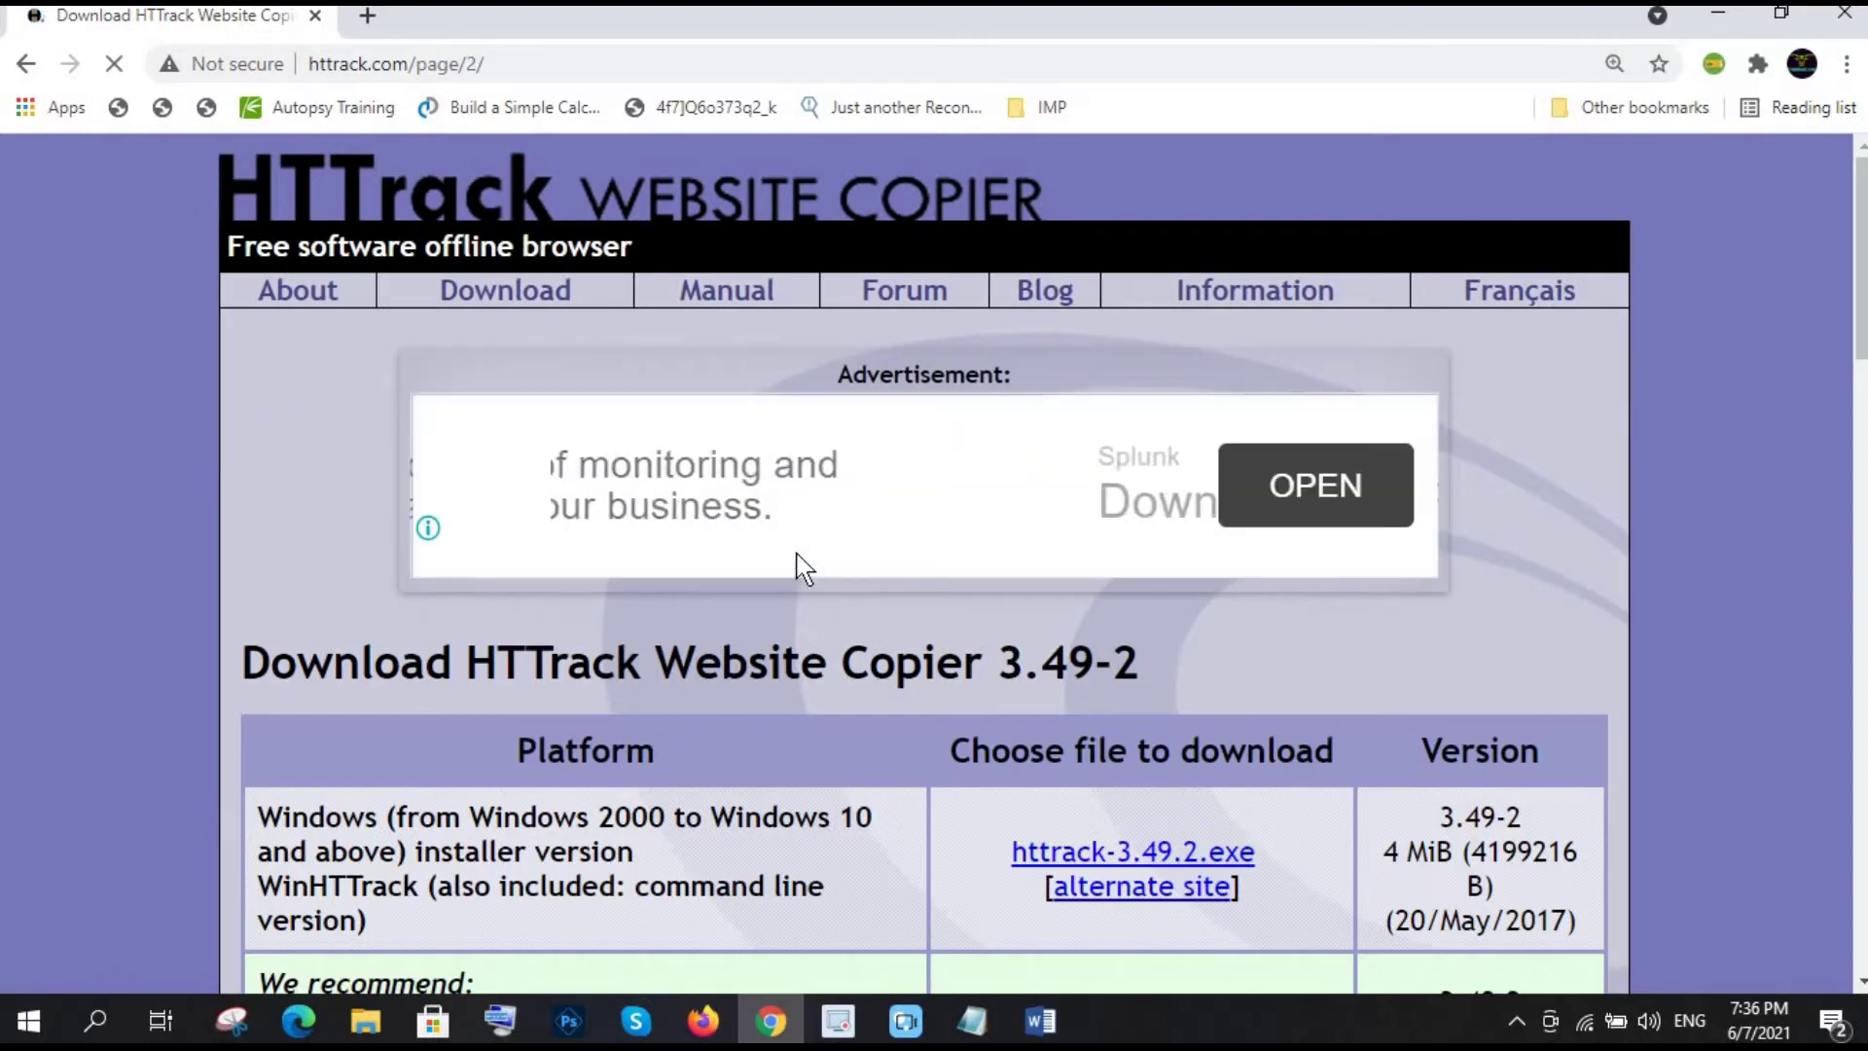
scroll(544, 574, down, 4)
drag(282, 567, 522, 595)
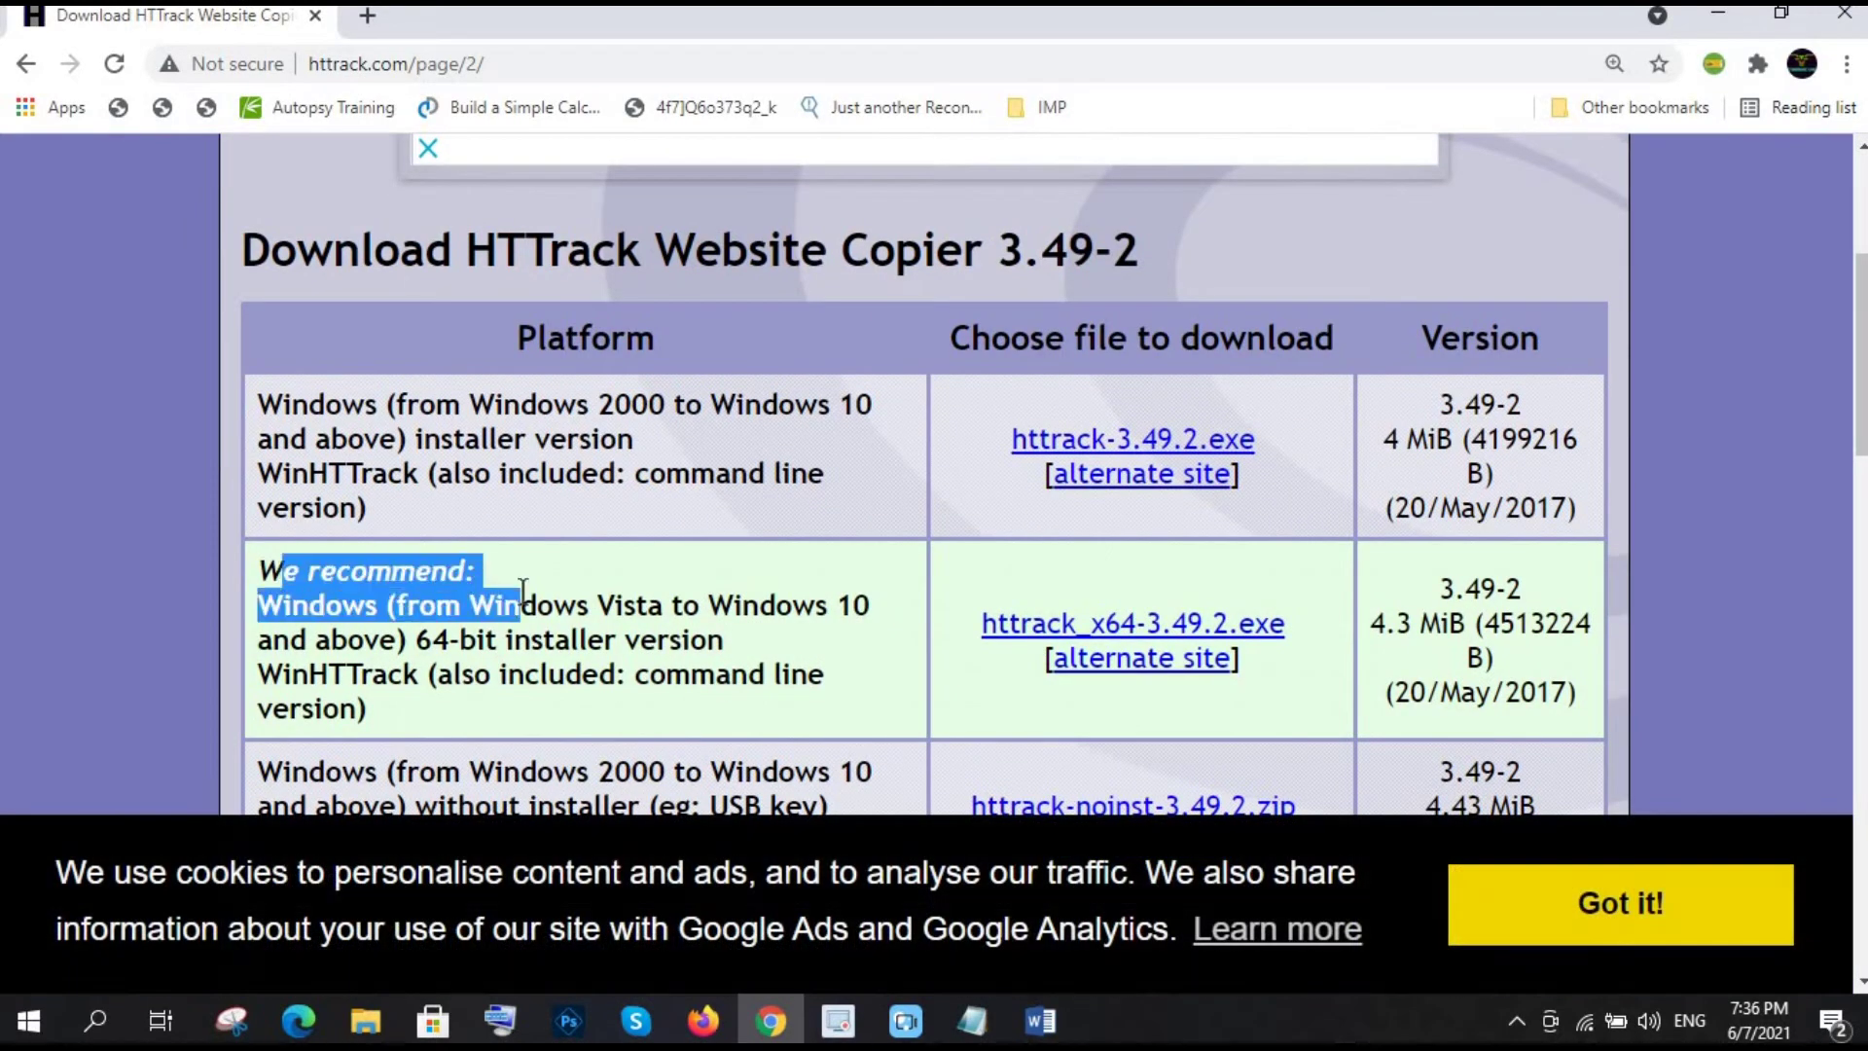
click(532, 661)
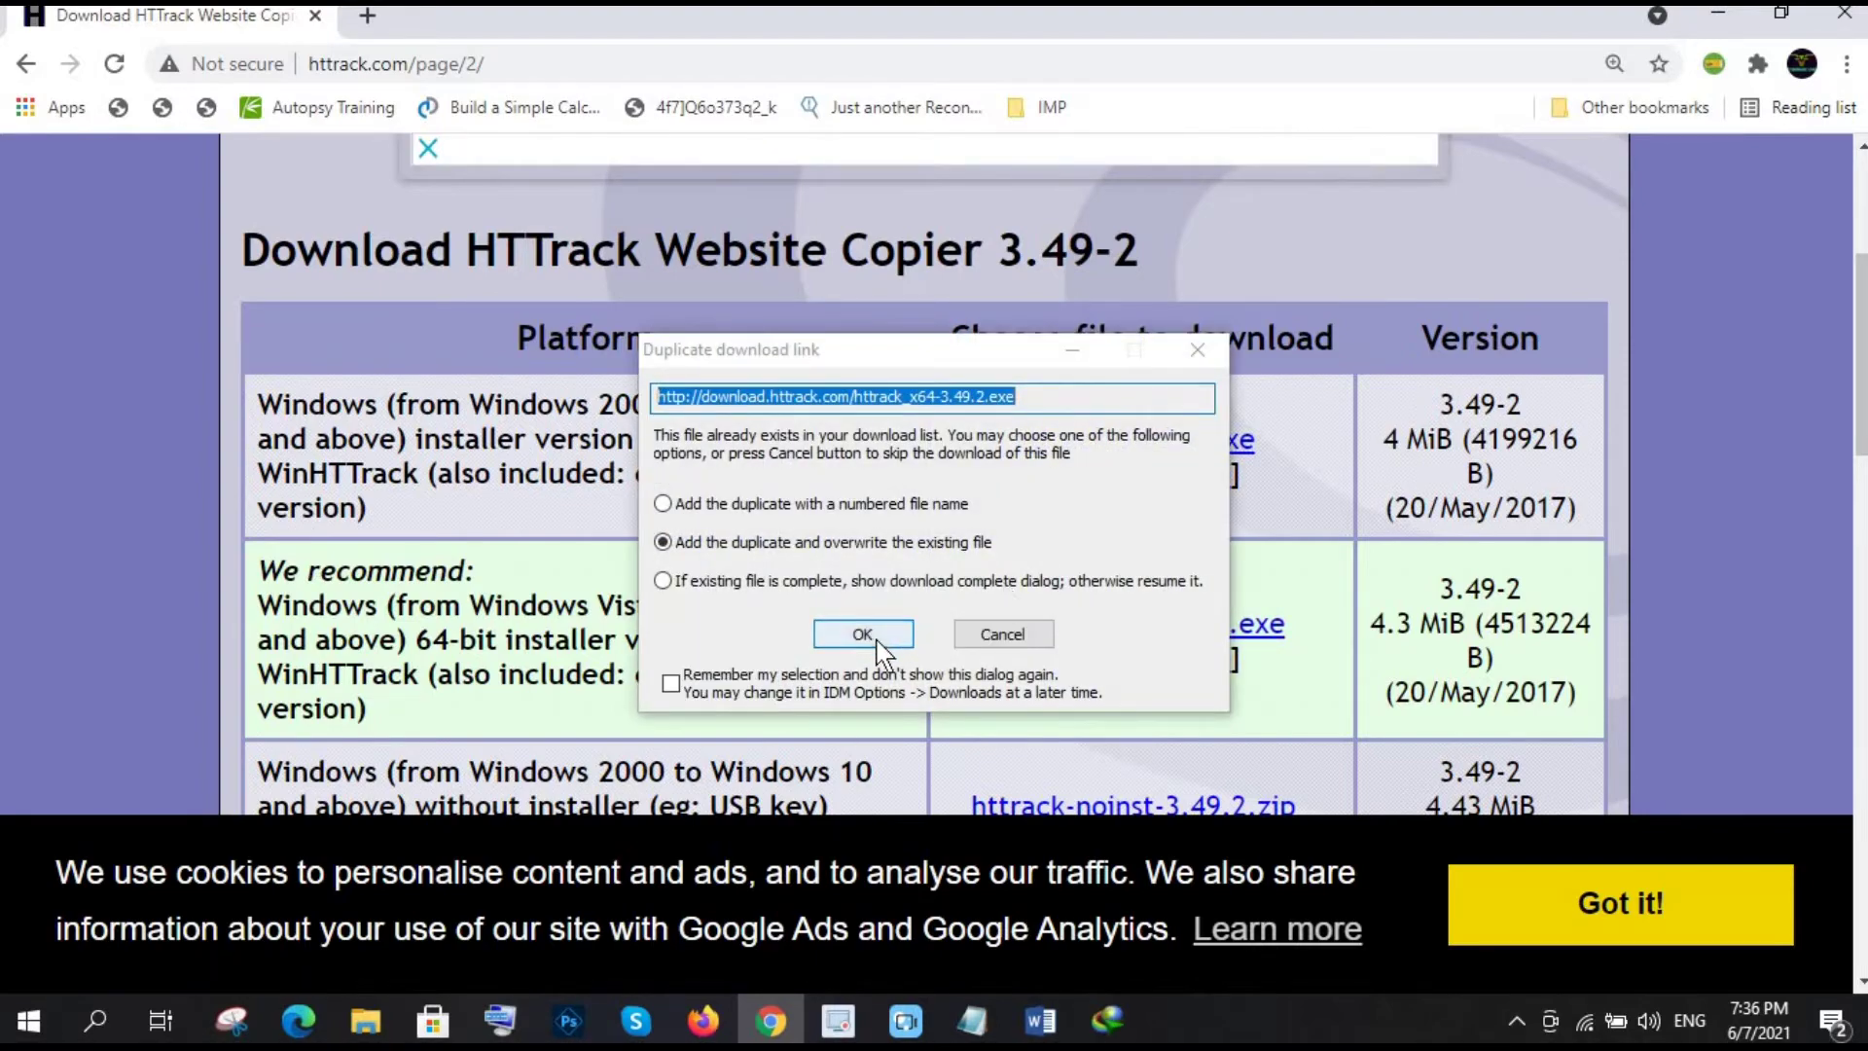
click(855, 633)
click(925, 662)
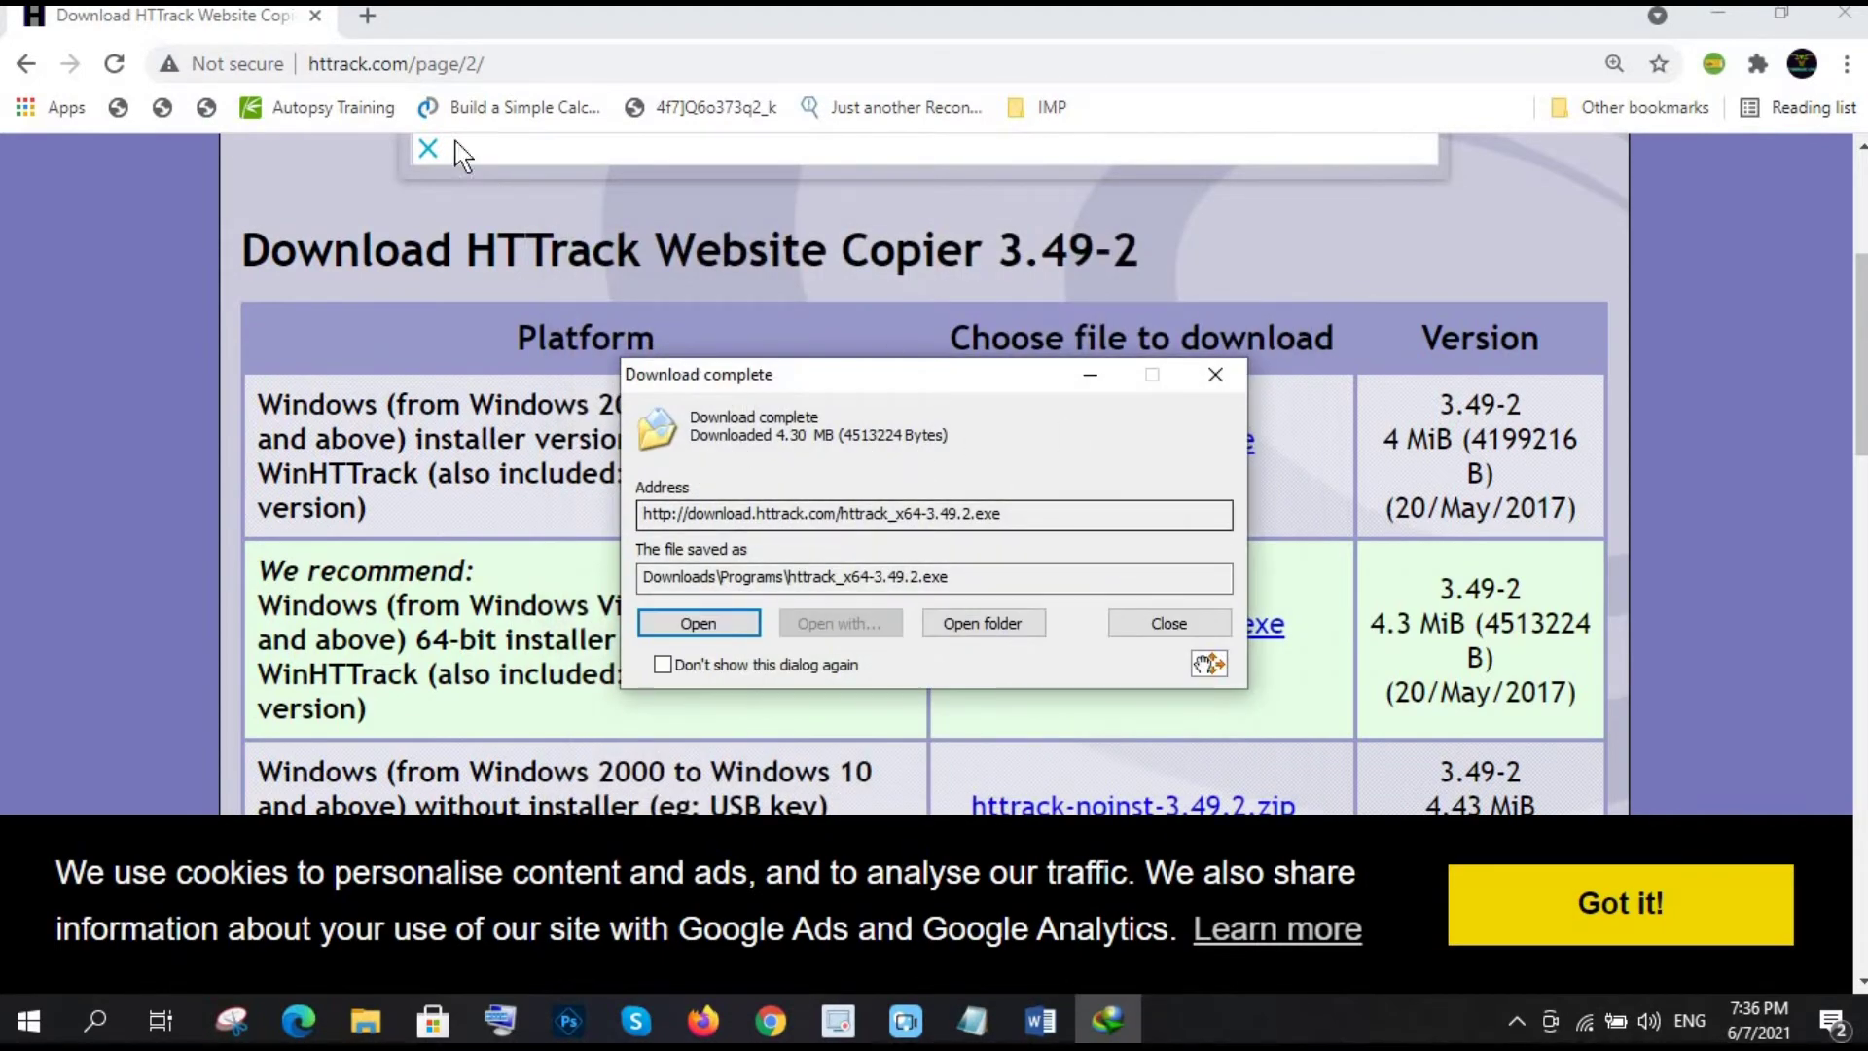
click(367, 15)
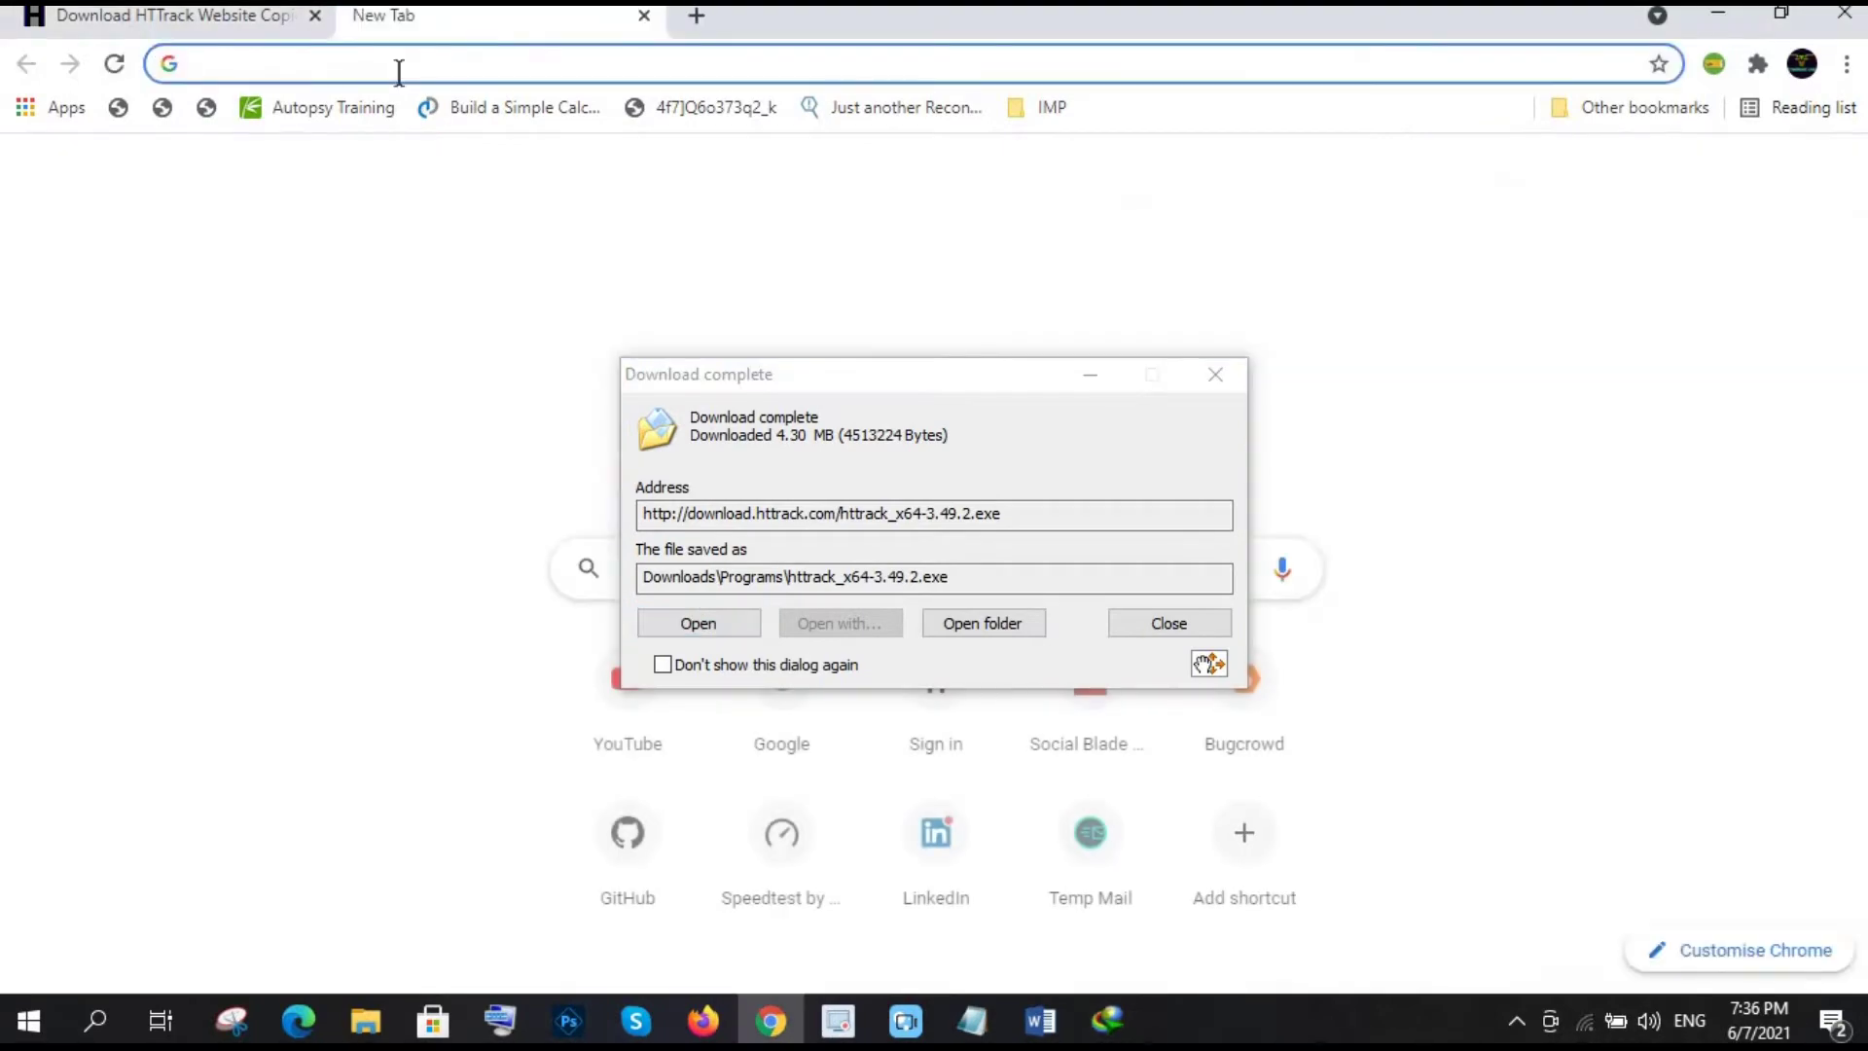
Step: Load certifiedhacker.com in the new tab, browse its slideshow, and launch the HTTrack installer
text(certified)
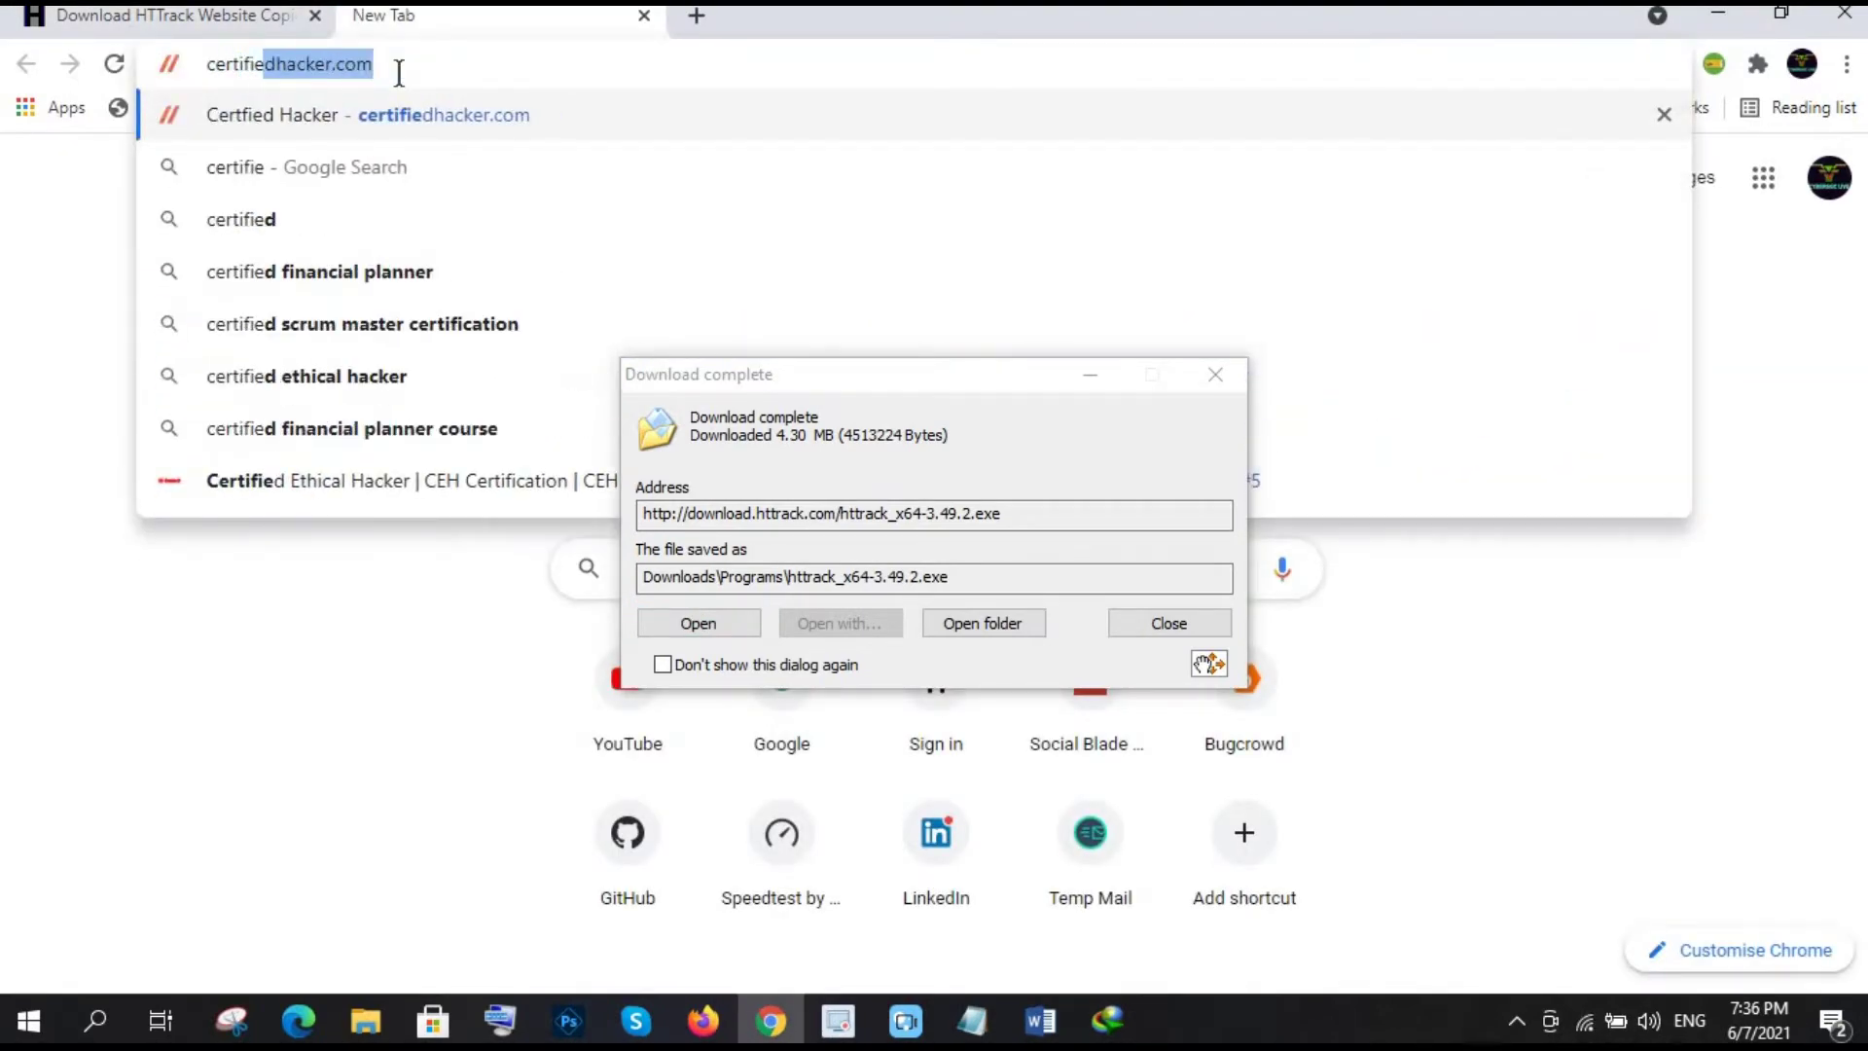
text(hacker.com)
key(Return)
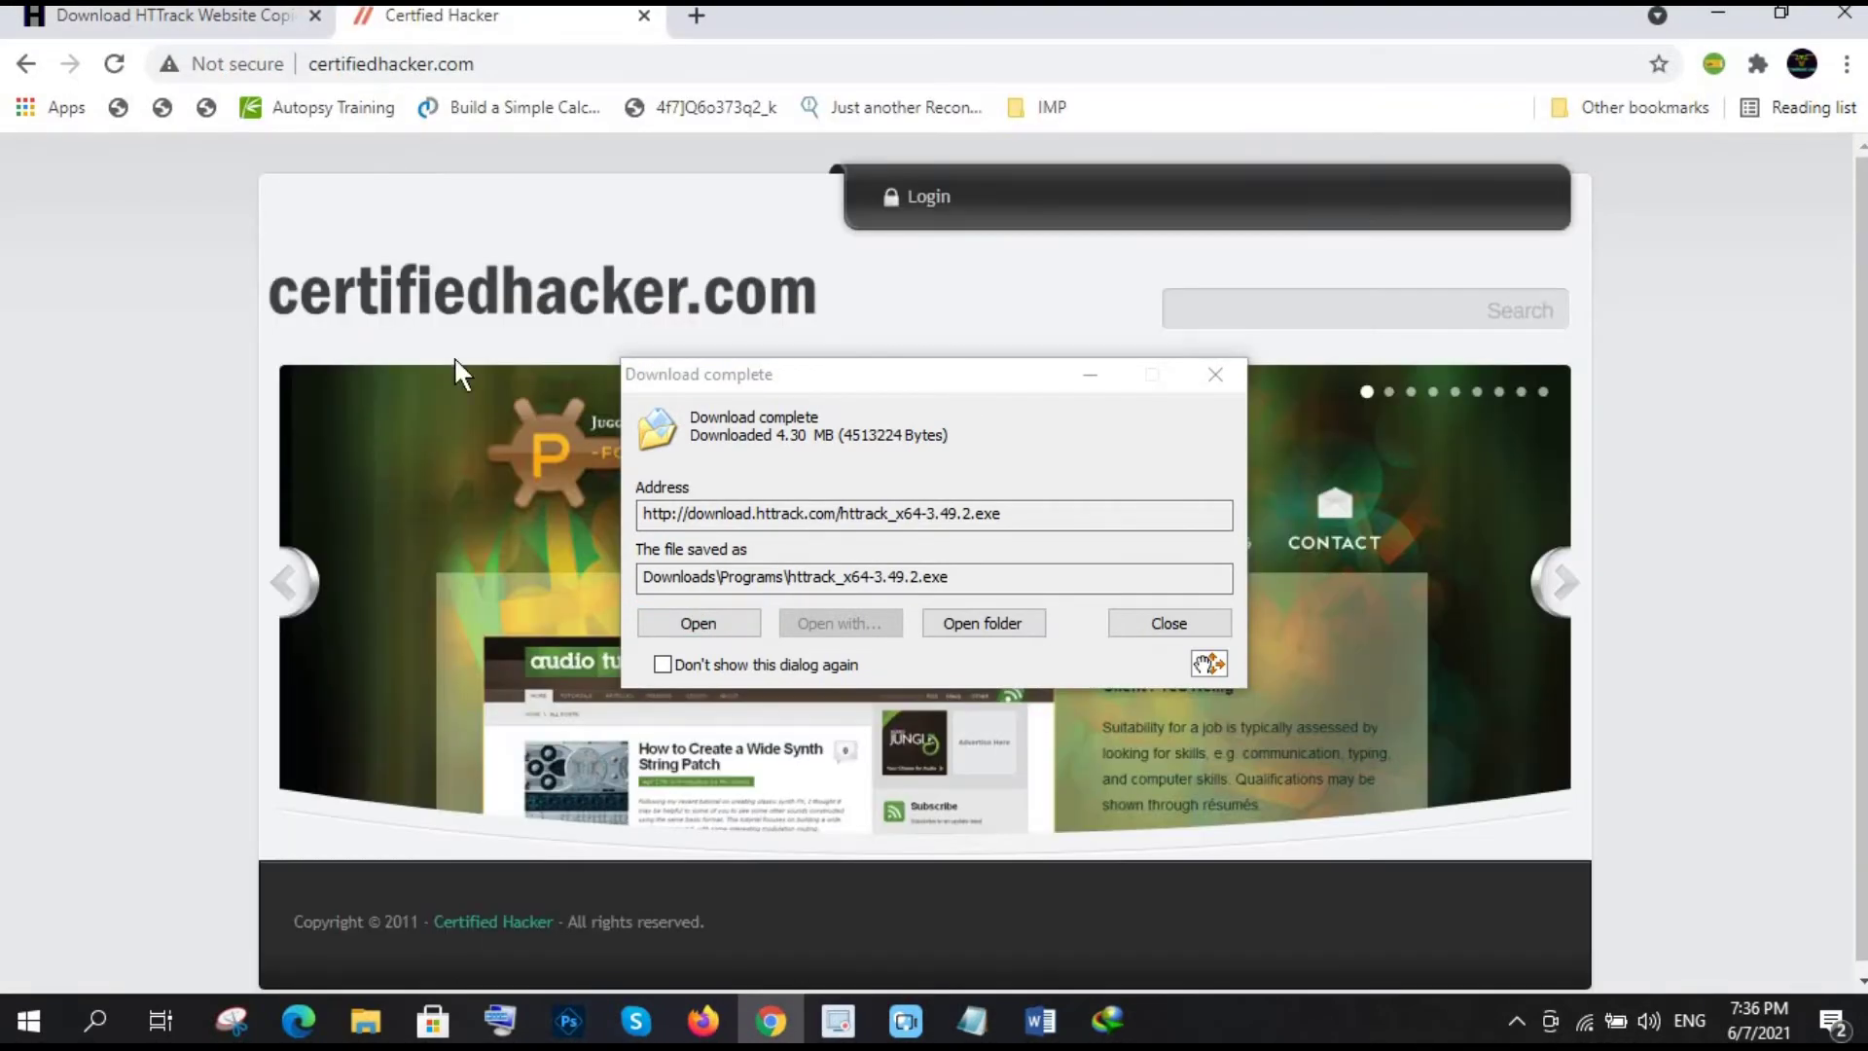
drag(953, 374, 361, 176)
click(1563, 613)
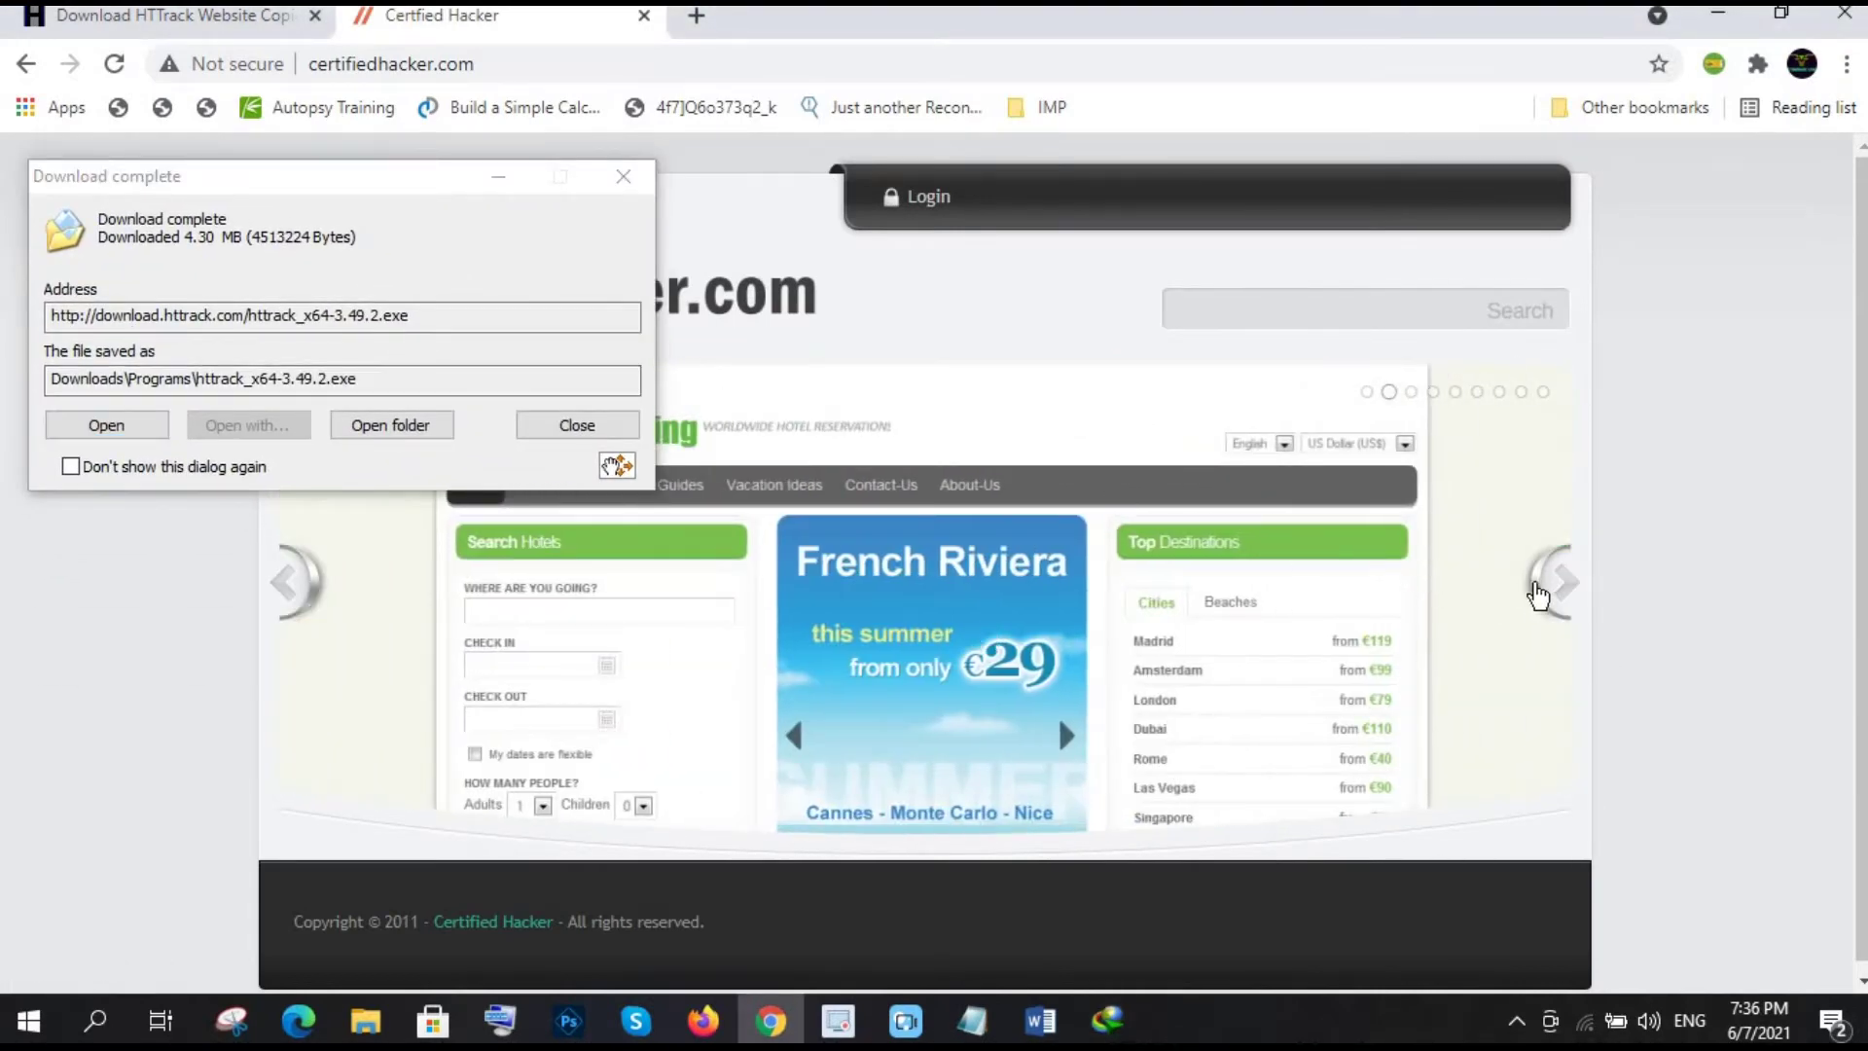
click(1578, 584)
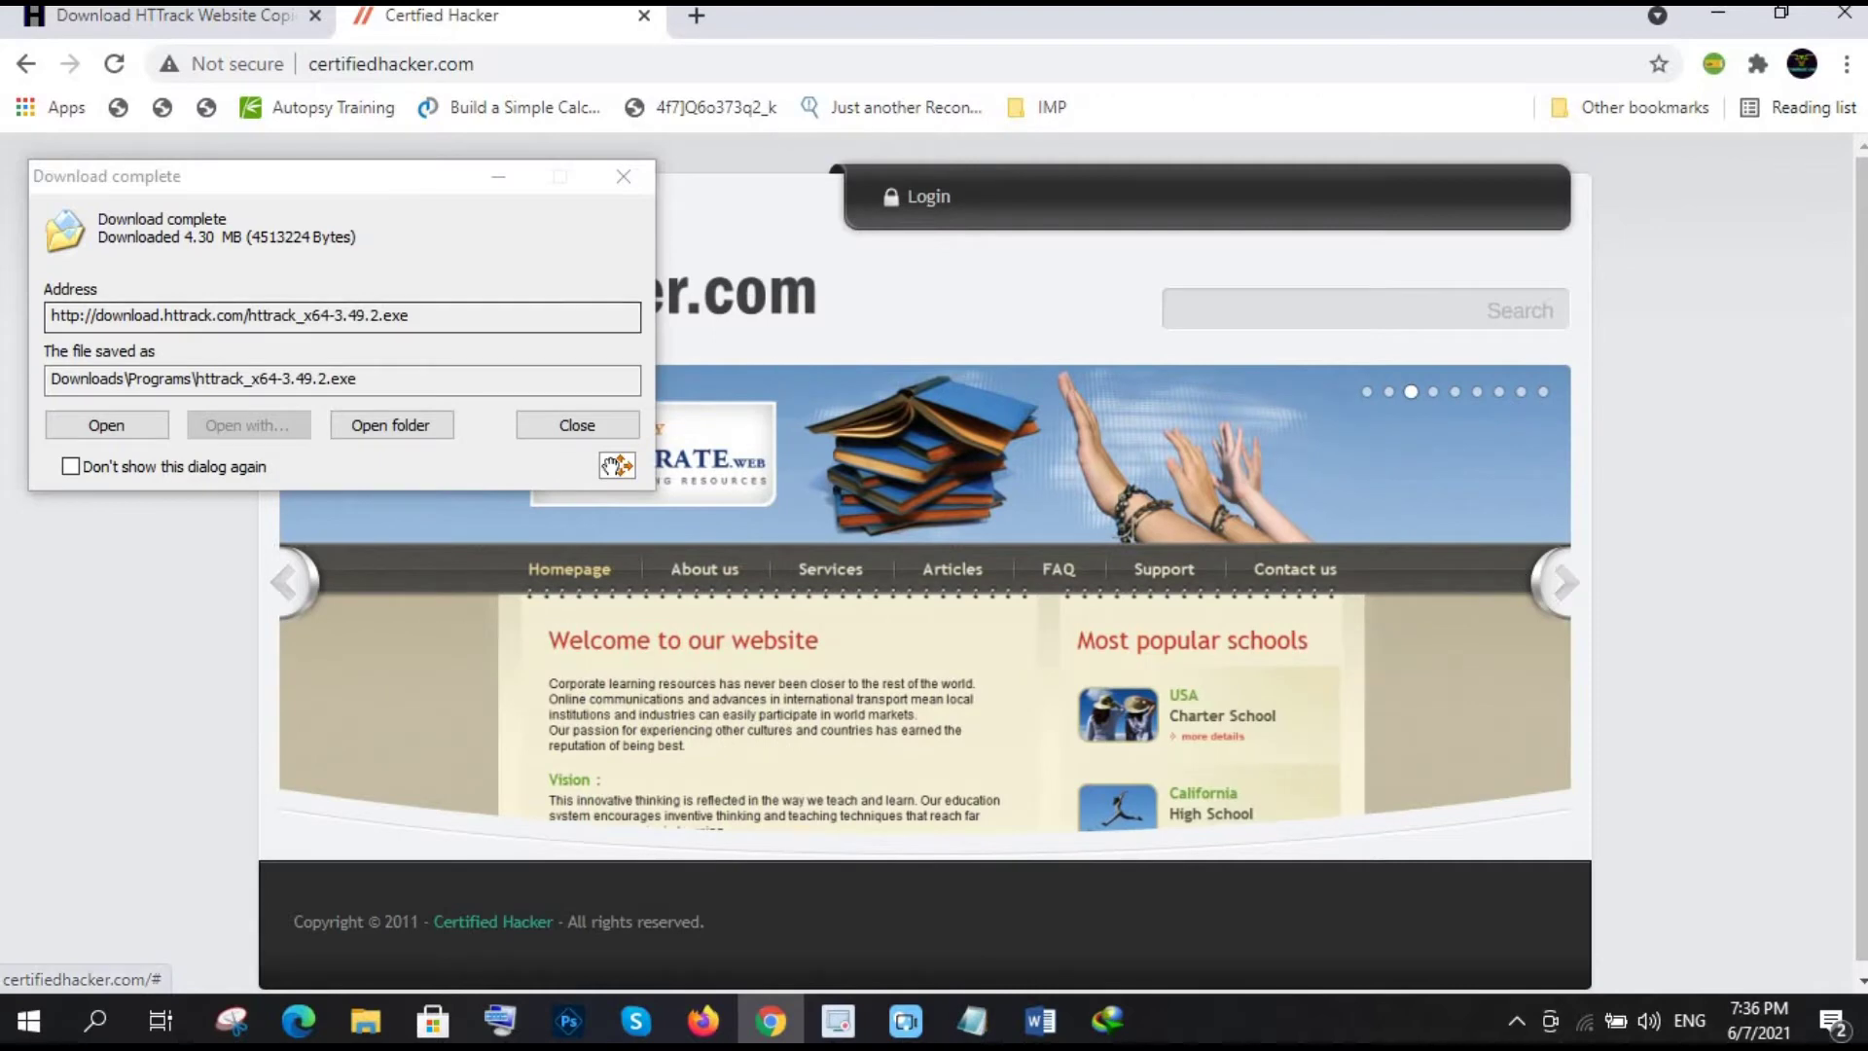
drag(357, 180, 972, 209)
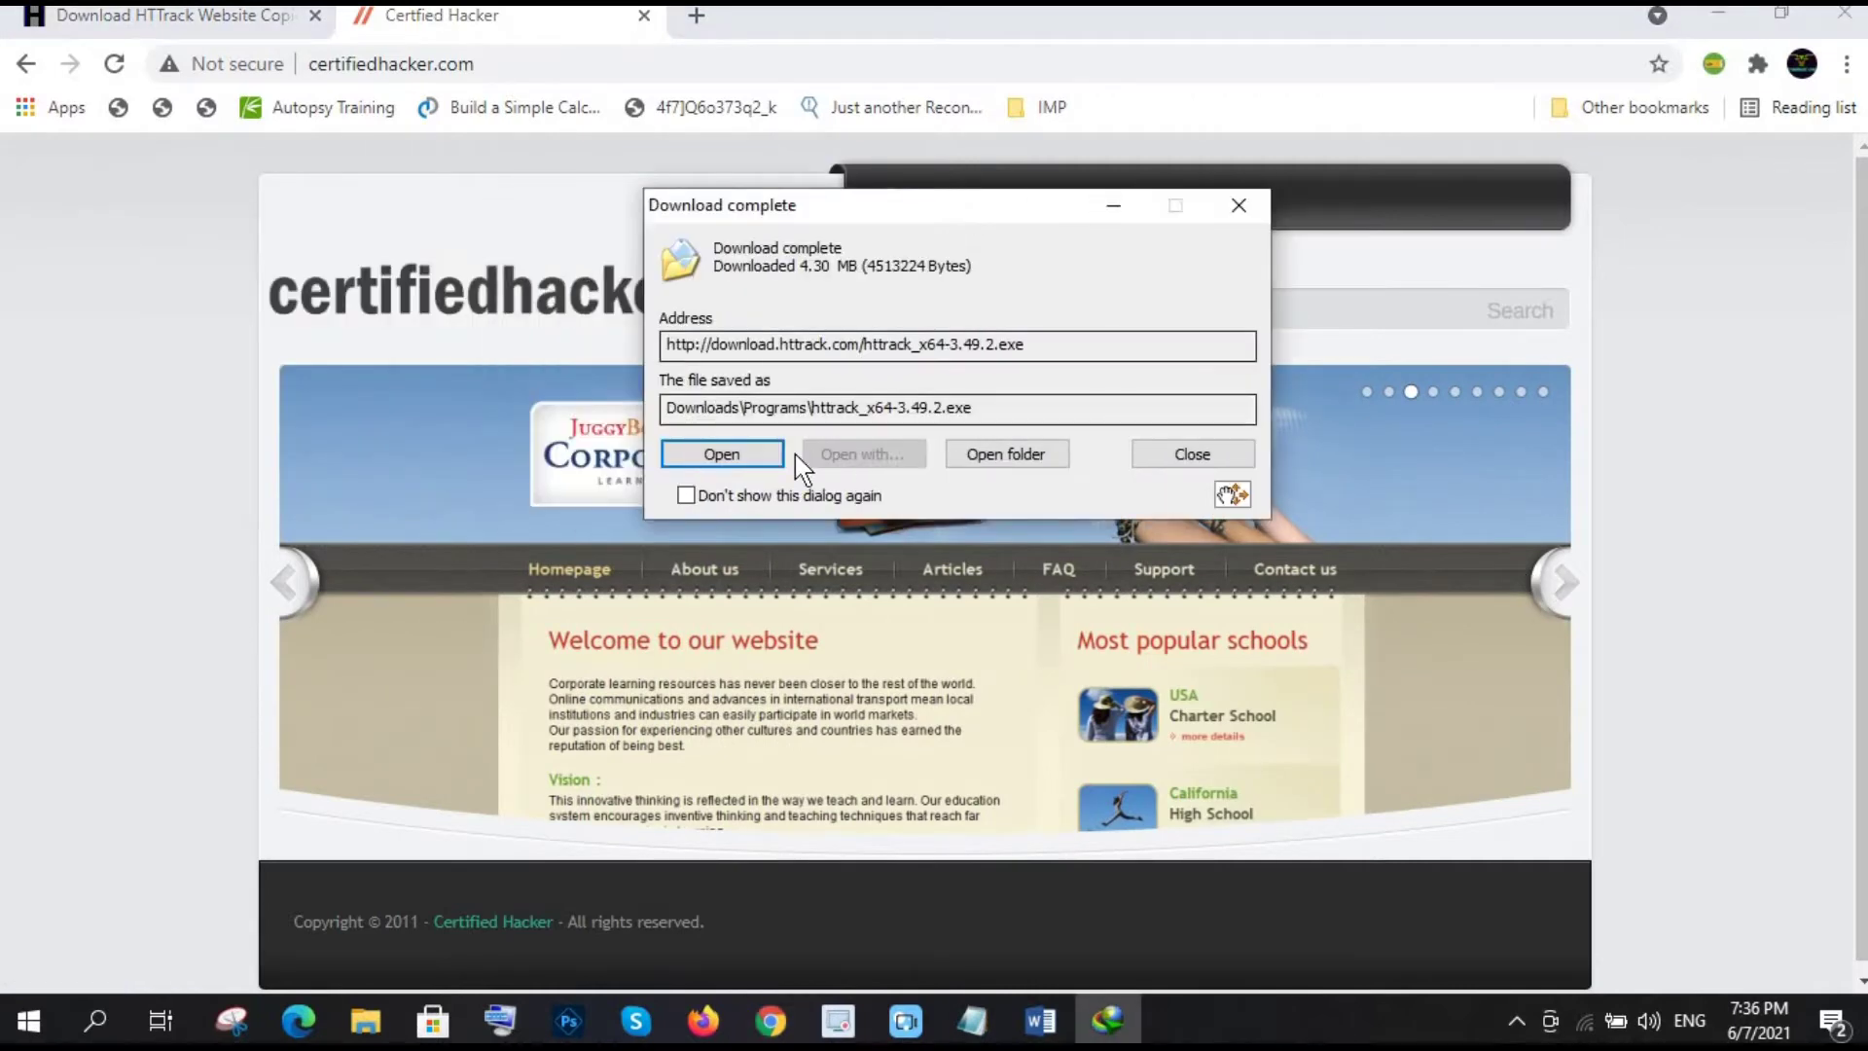
click(725, 455)
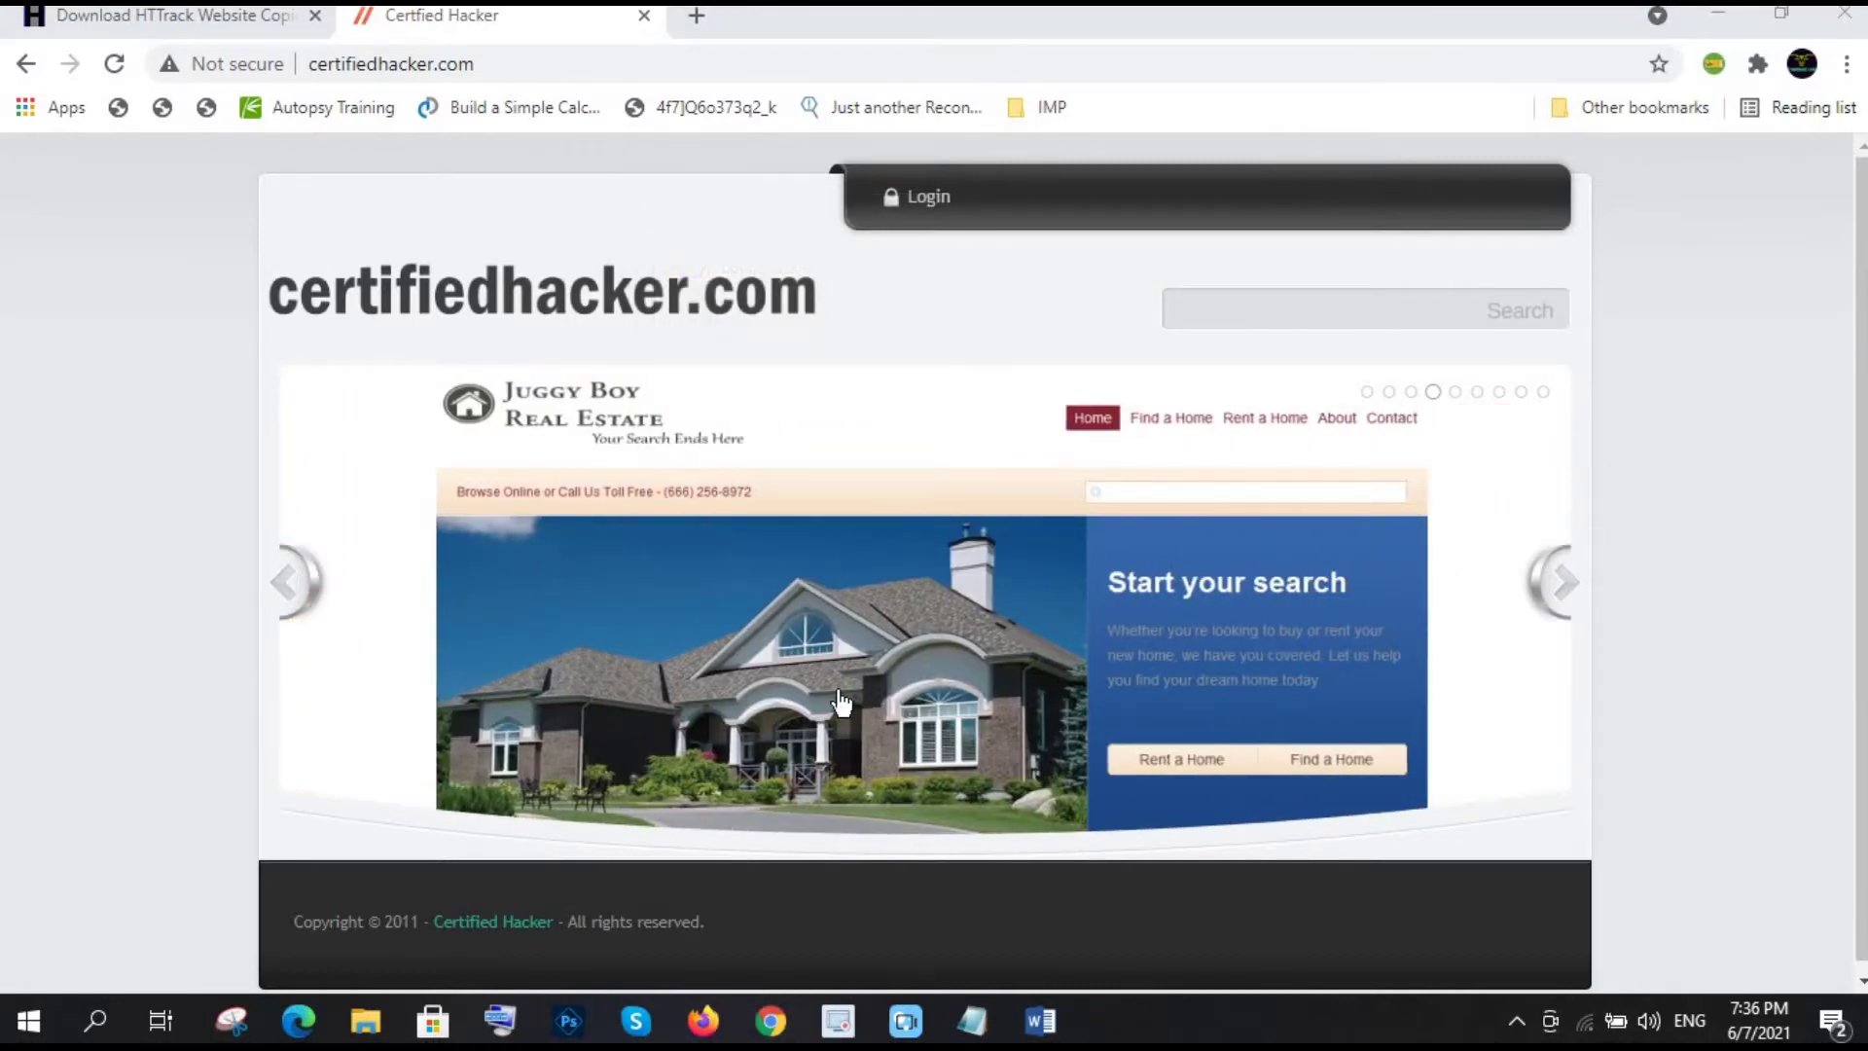
Step: Install WinHTTrack with the default folder and Start Menu settings, skipping history.txt
click(1093, 736)
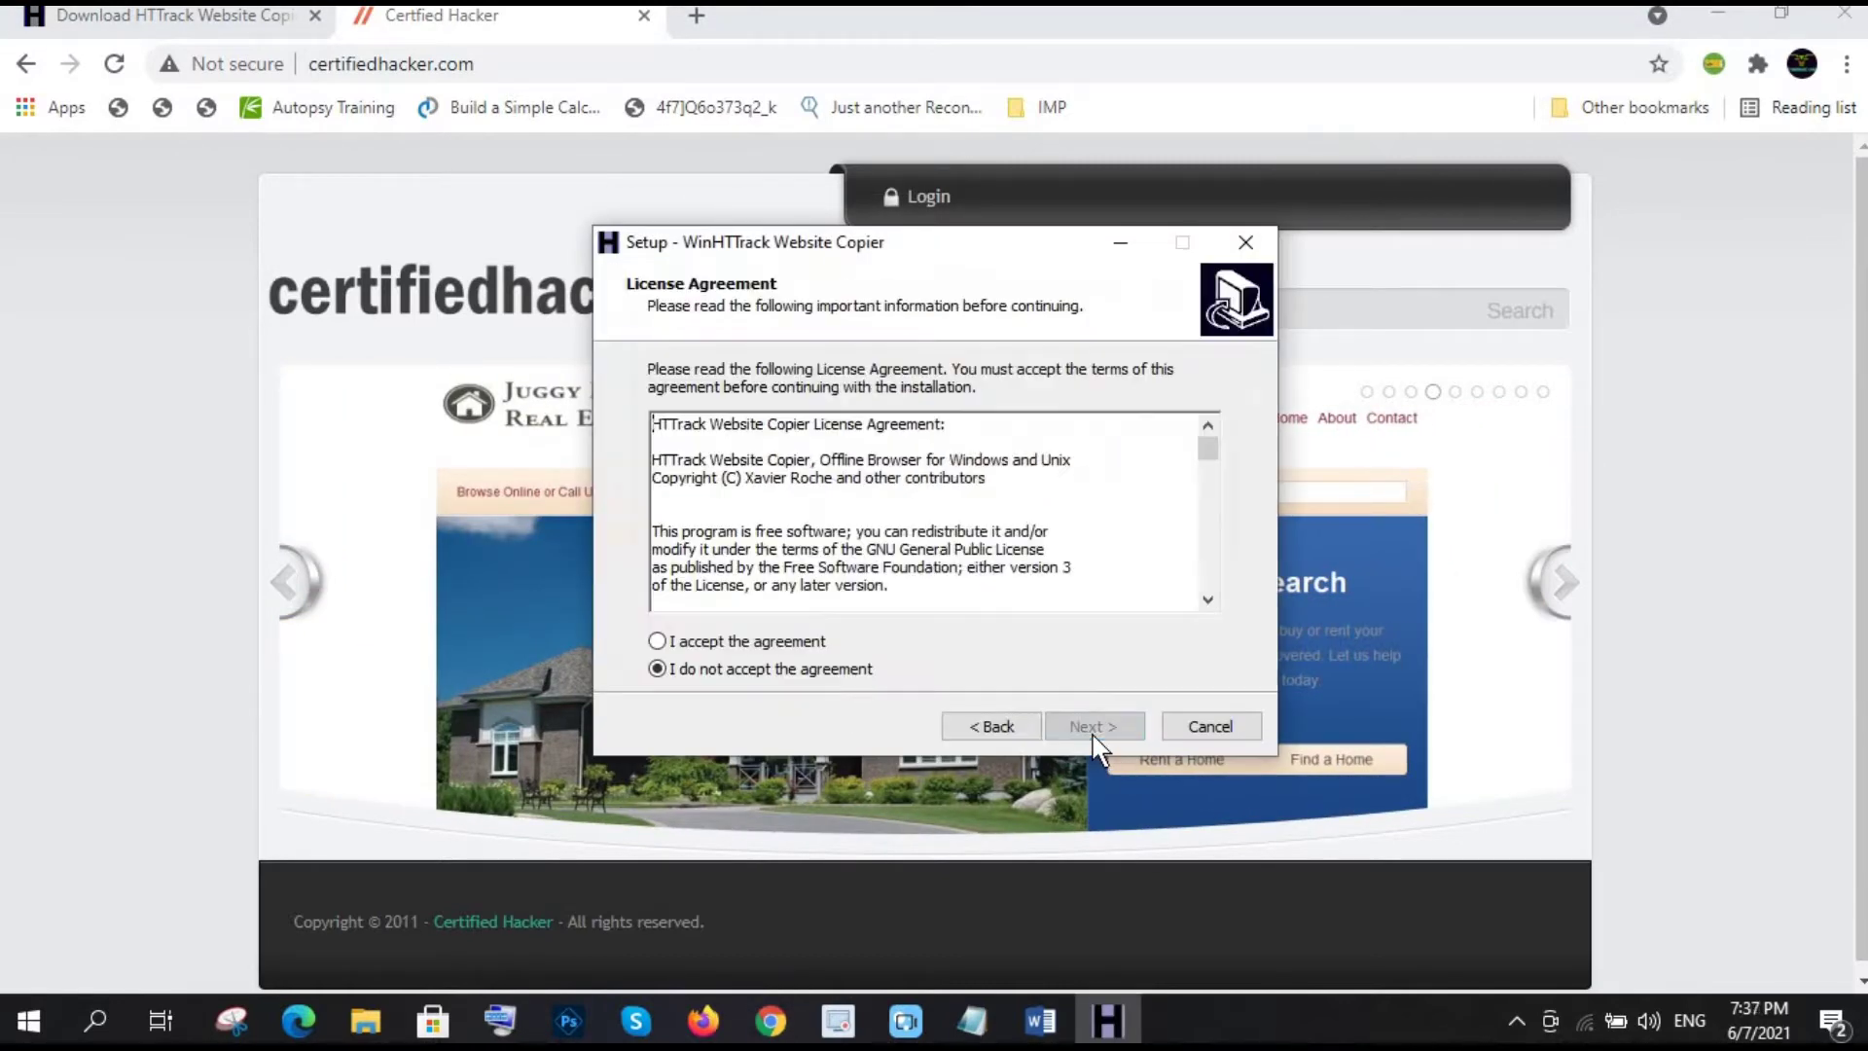
click(657, 640)
click(1090, 725)
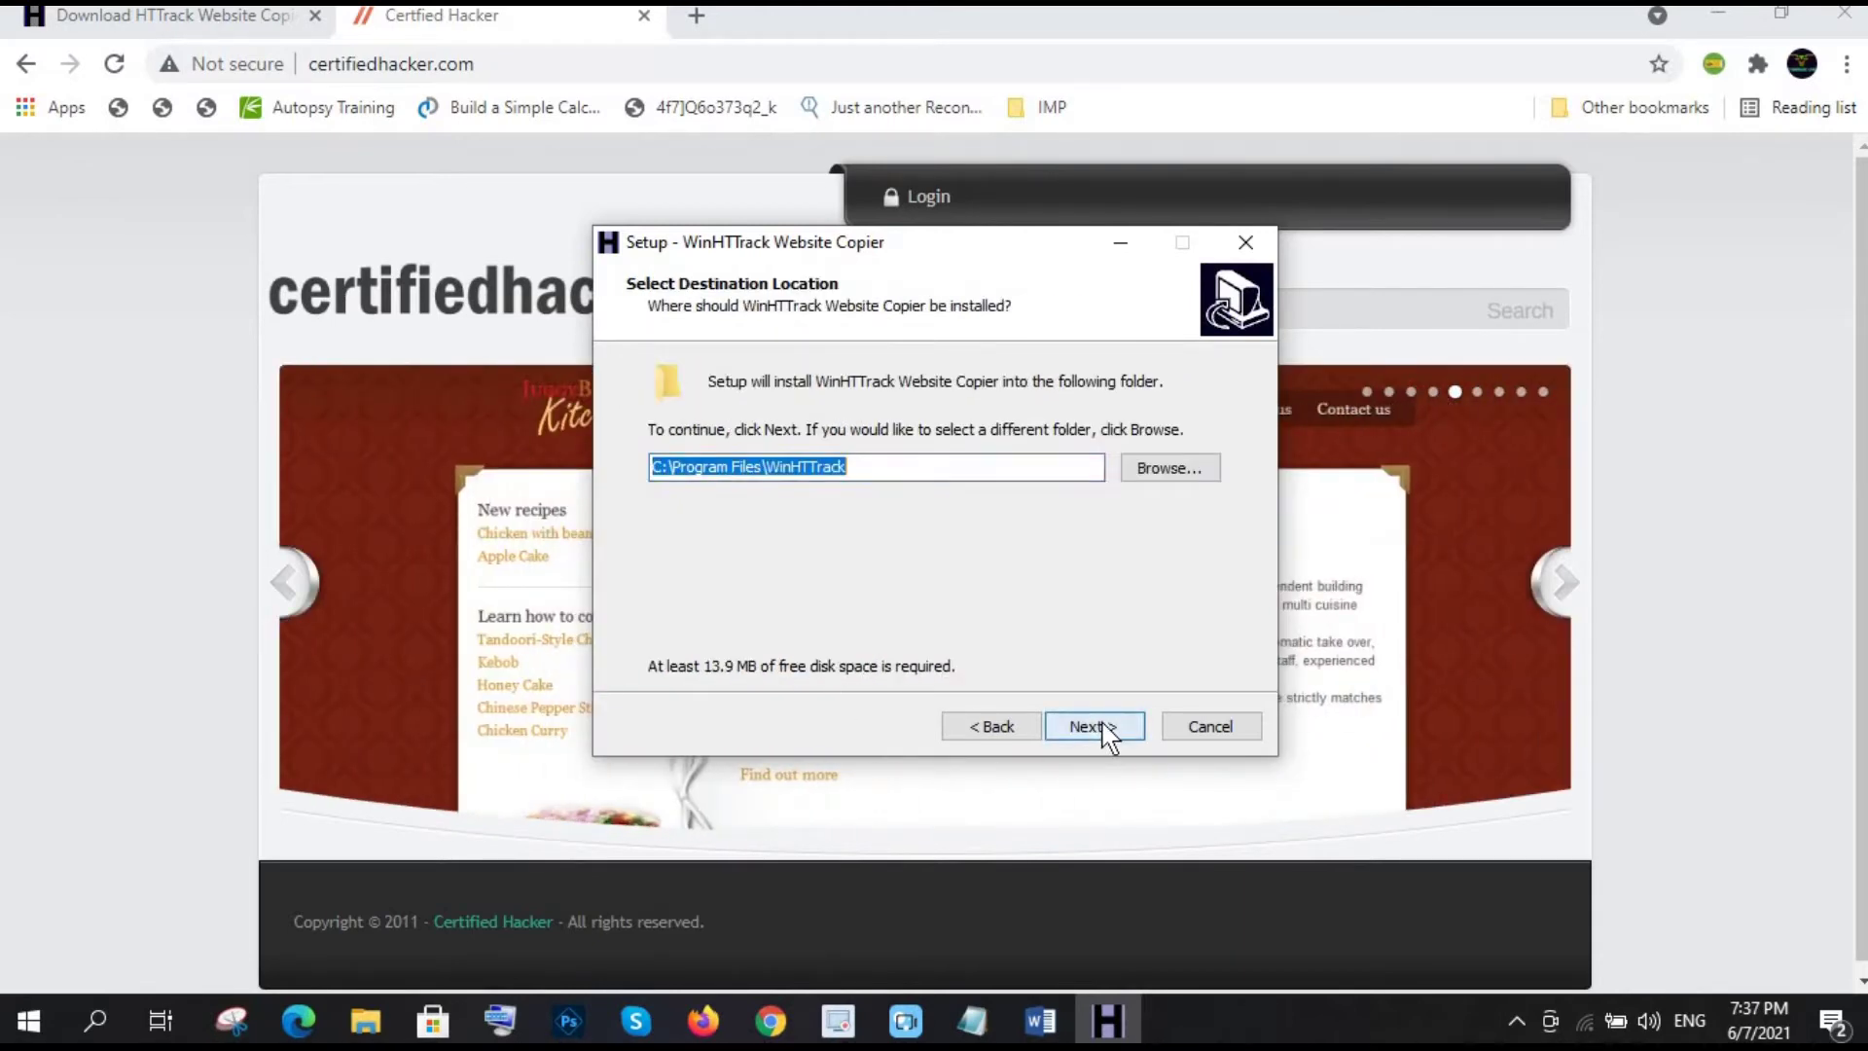
click(1106, 737)
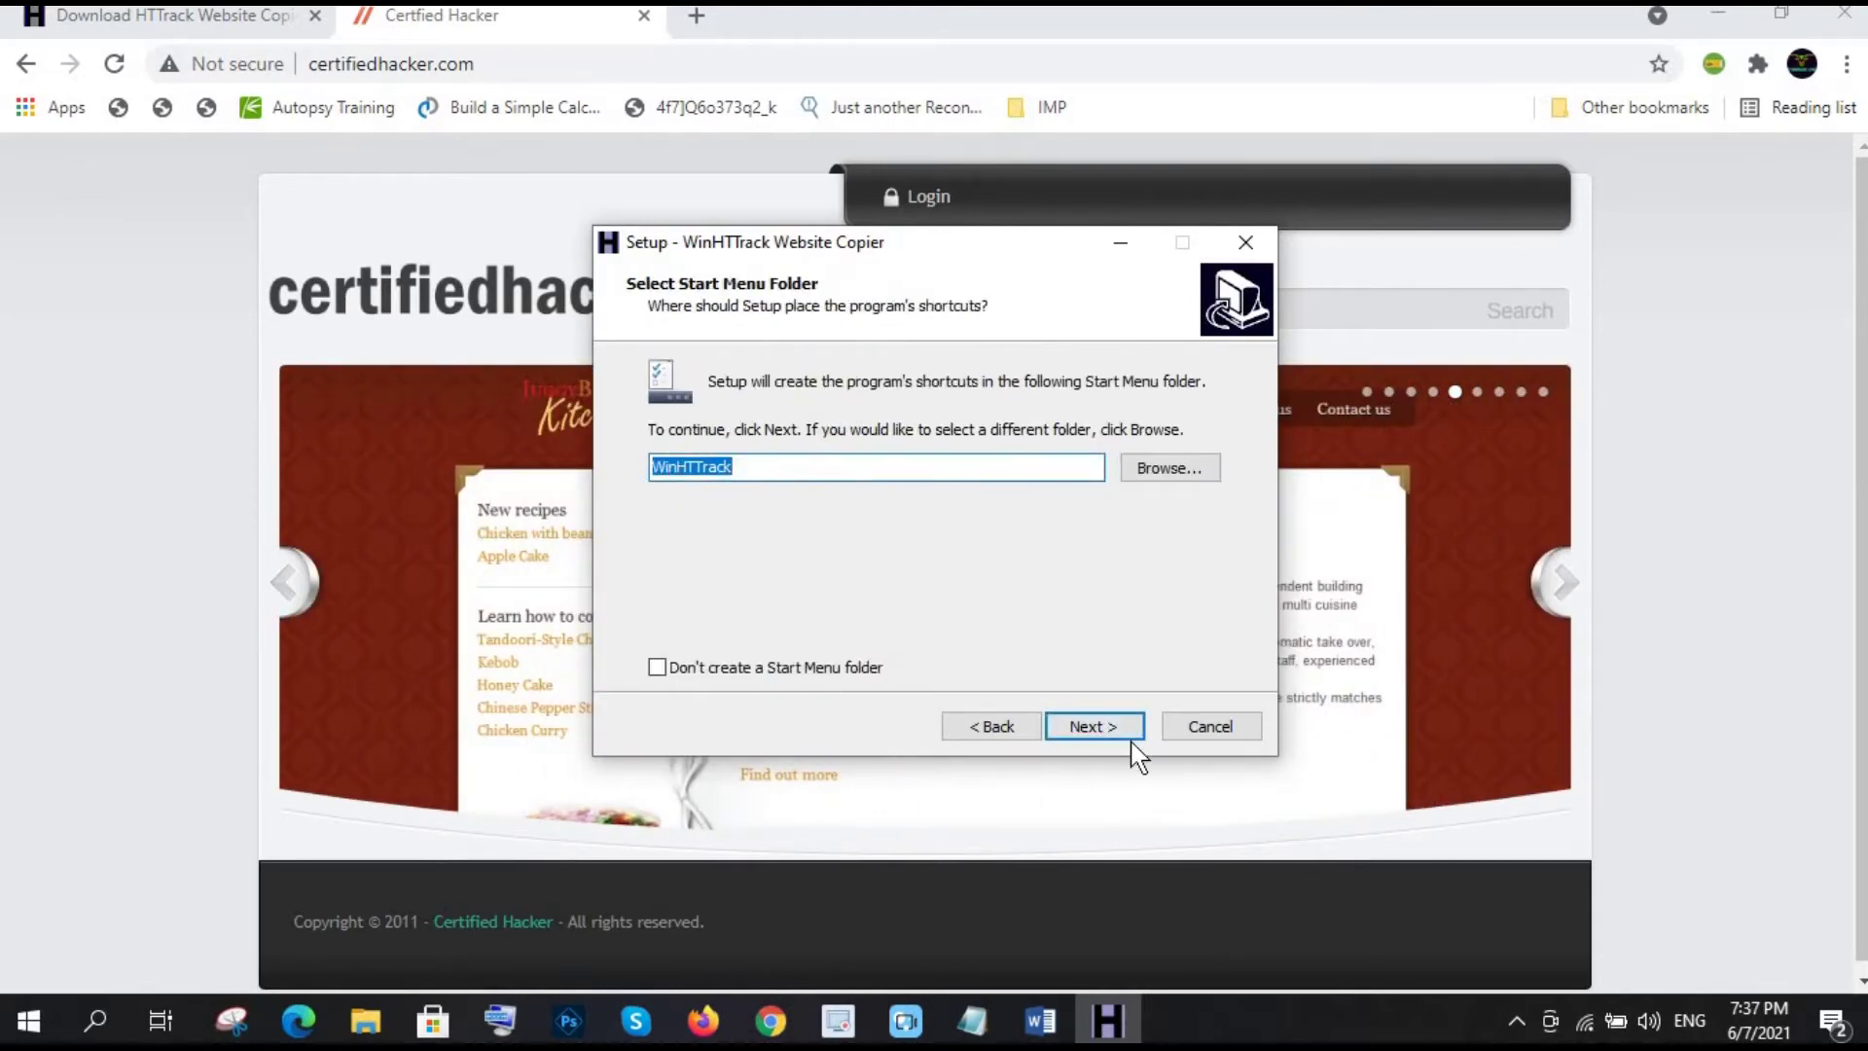
click(1112, 726)
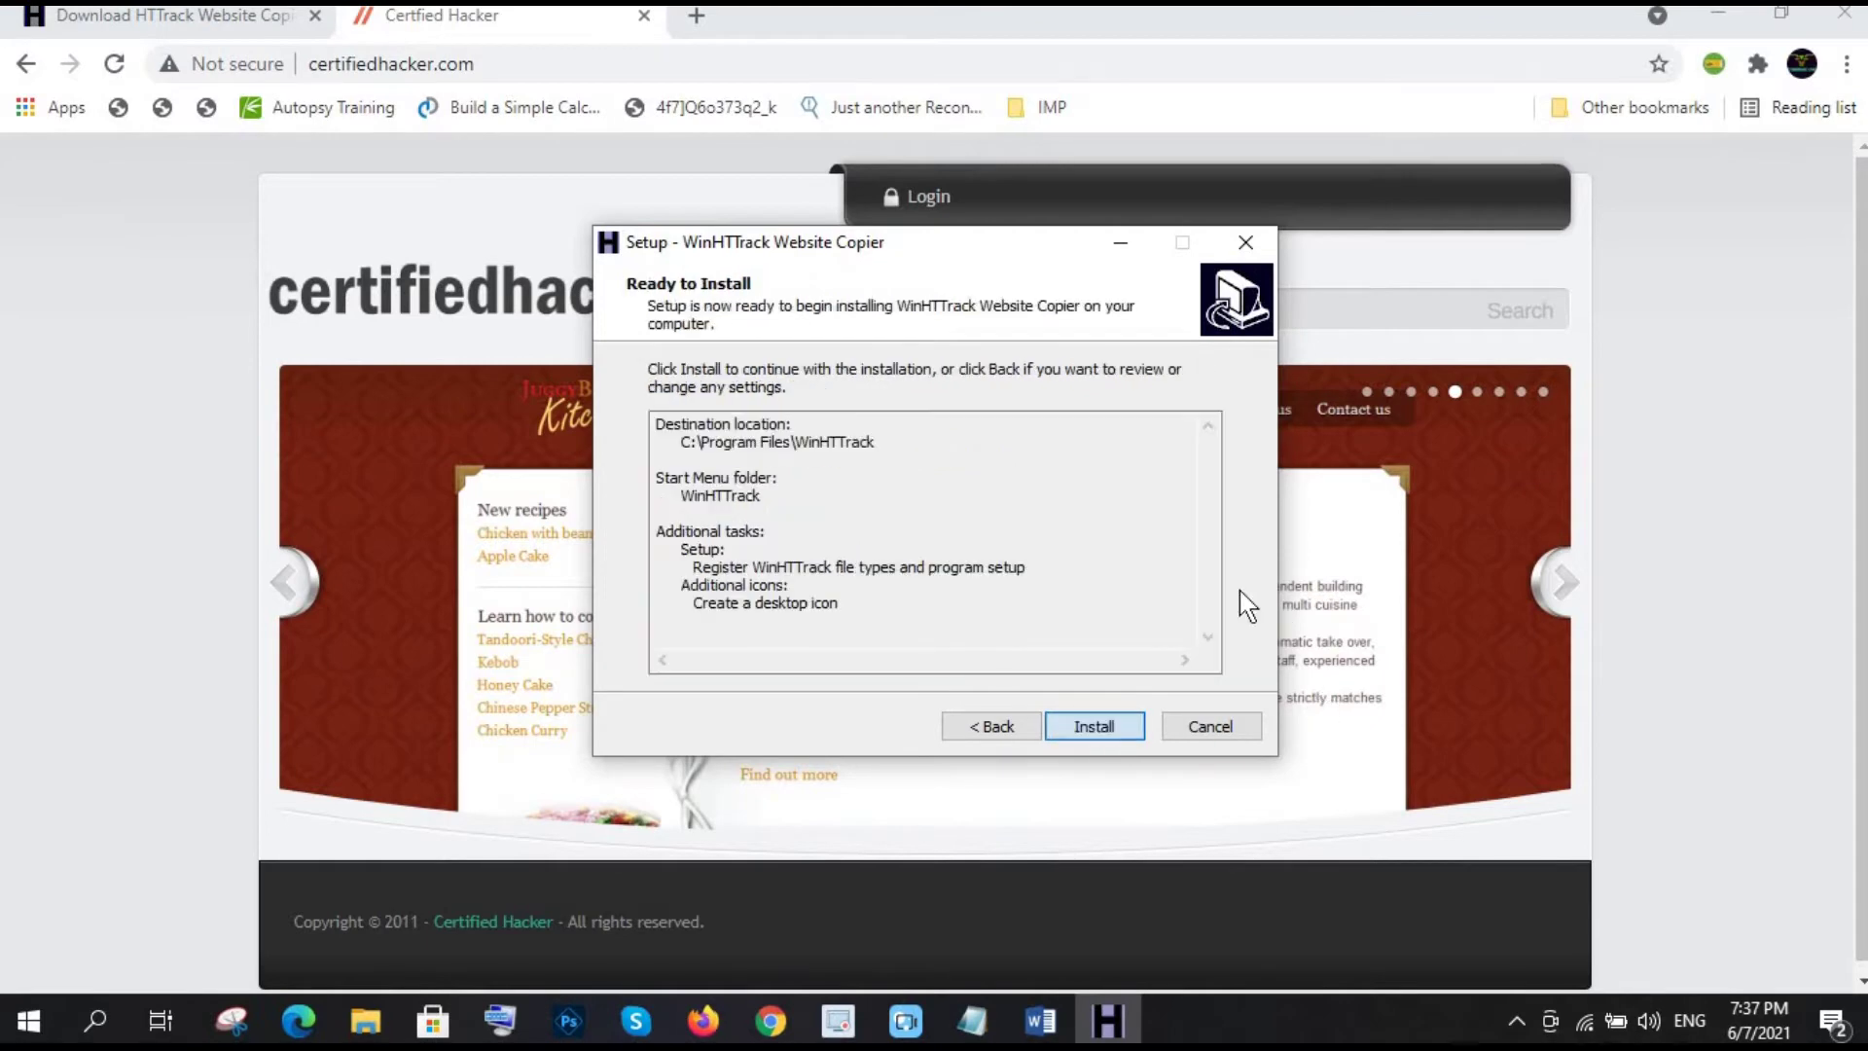
click(1096, 729)
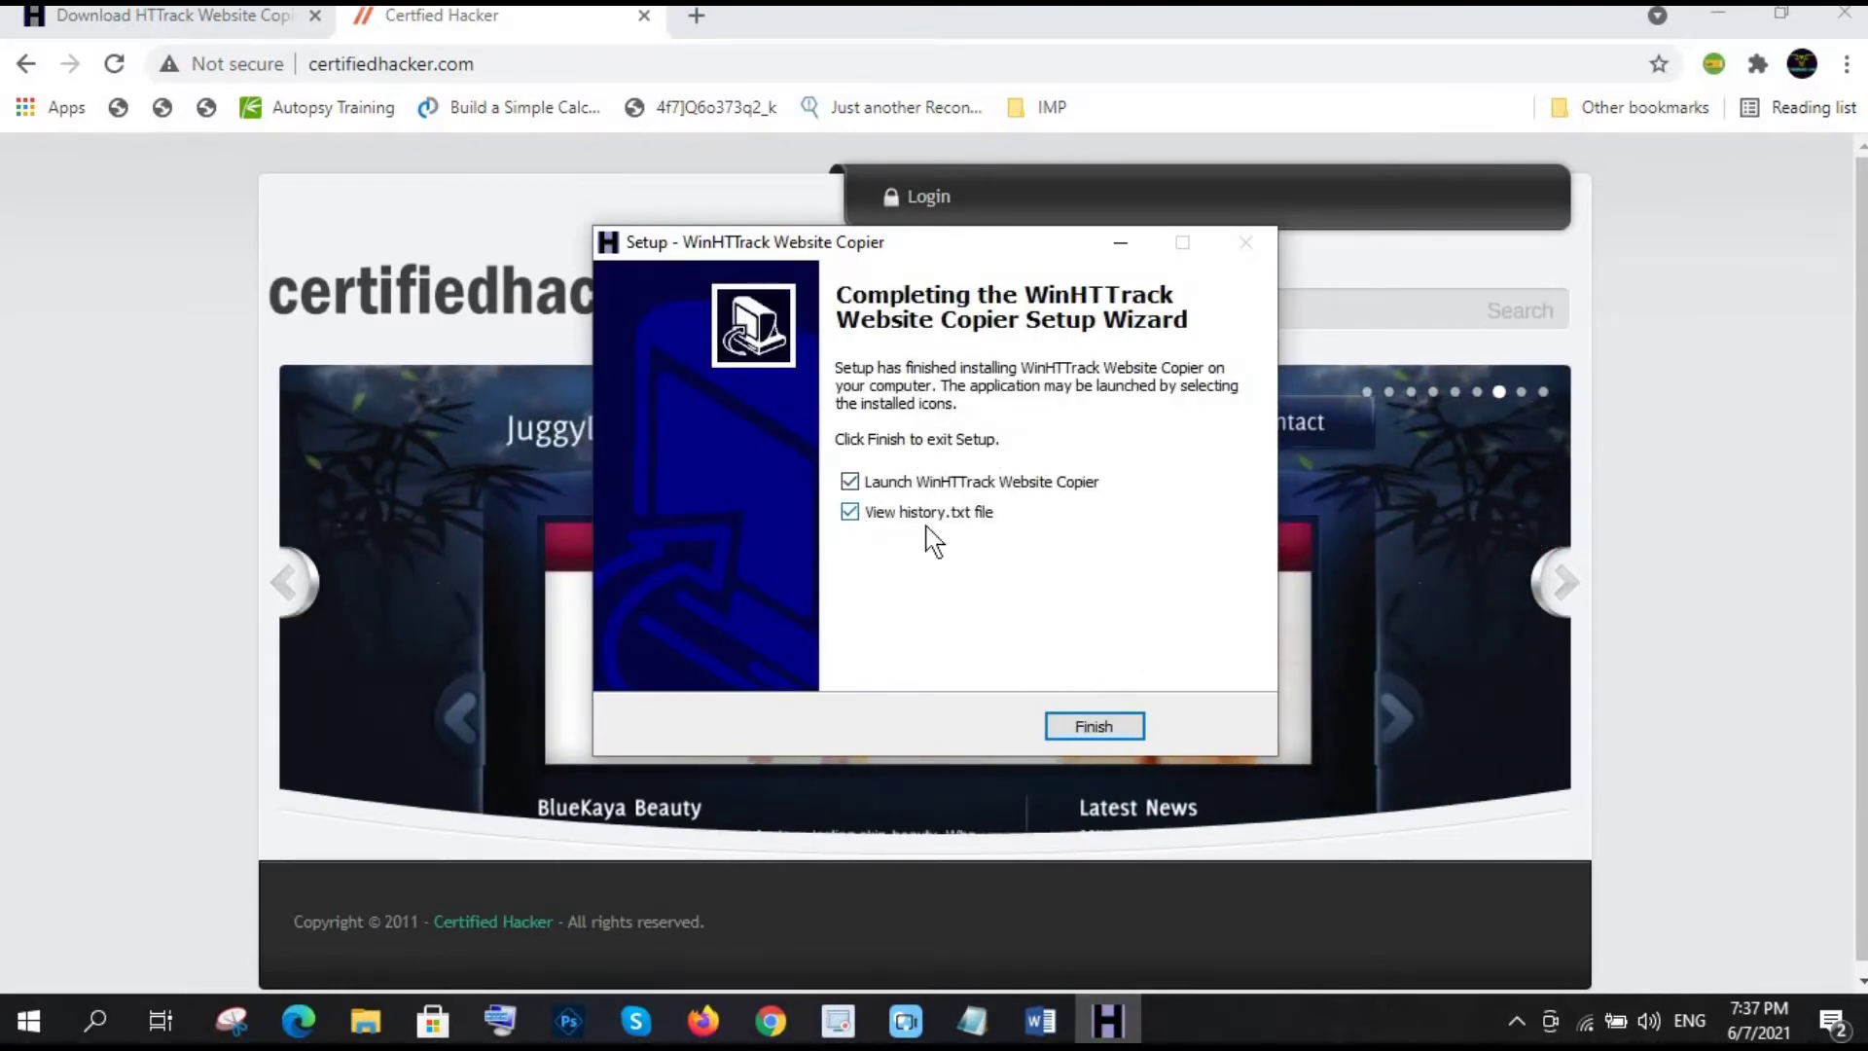
click(851, 516)
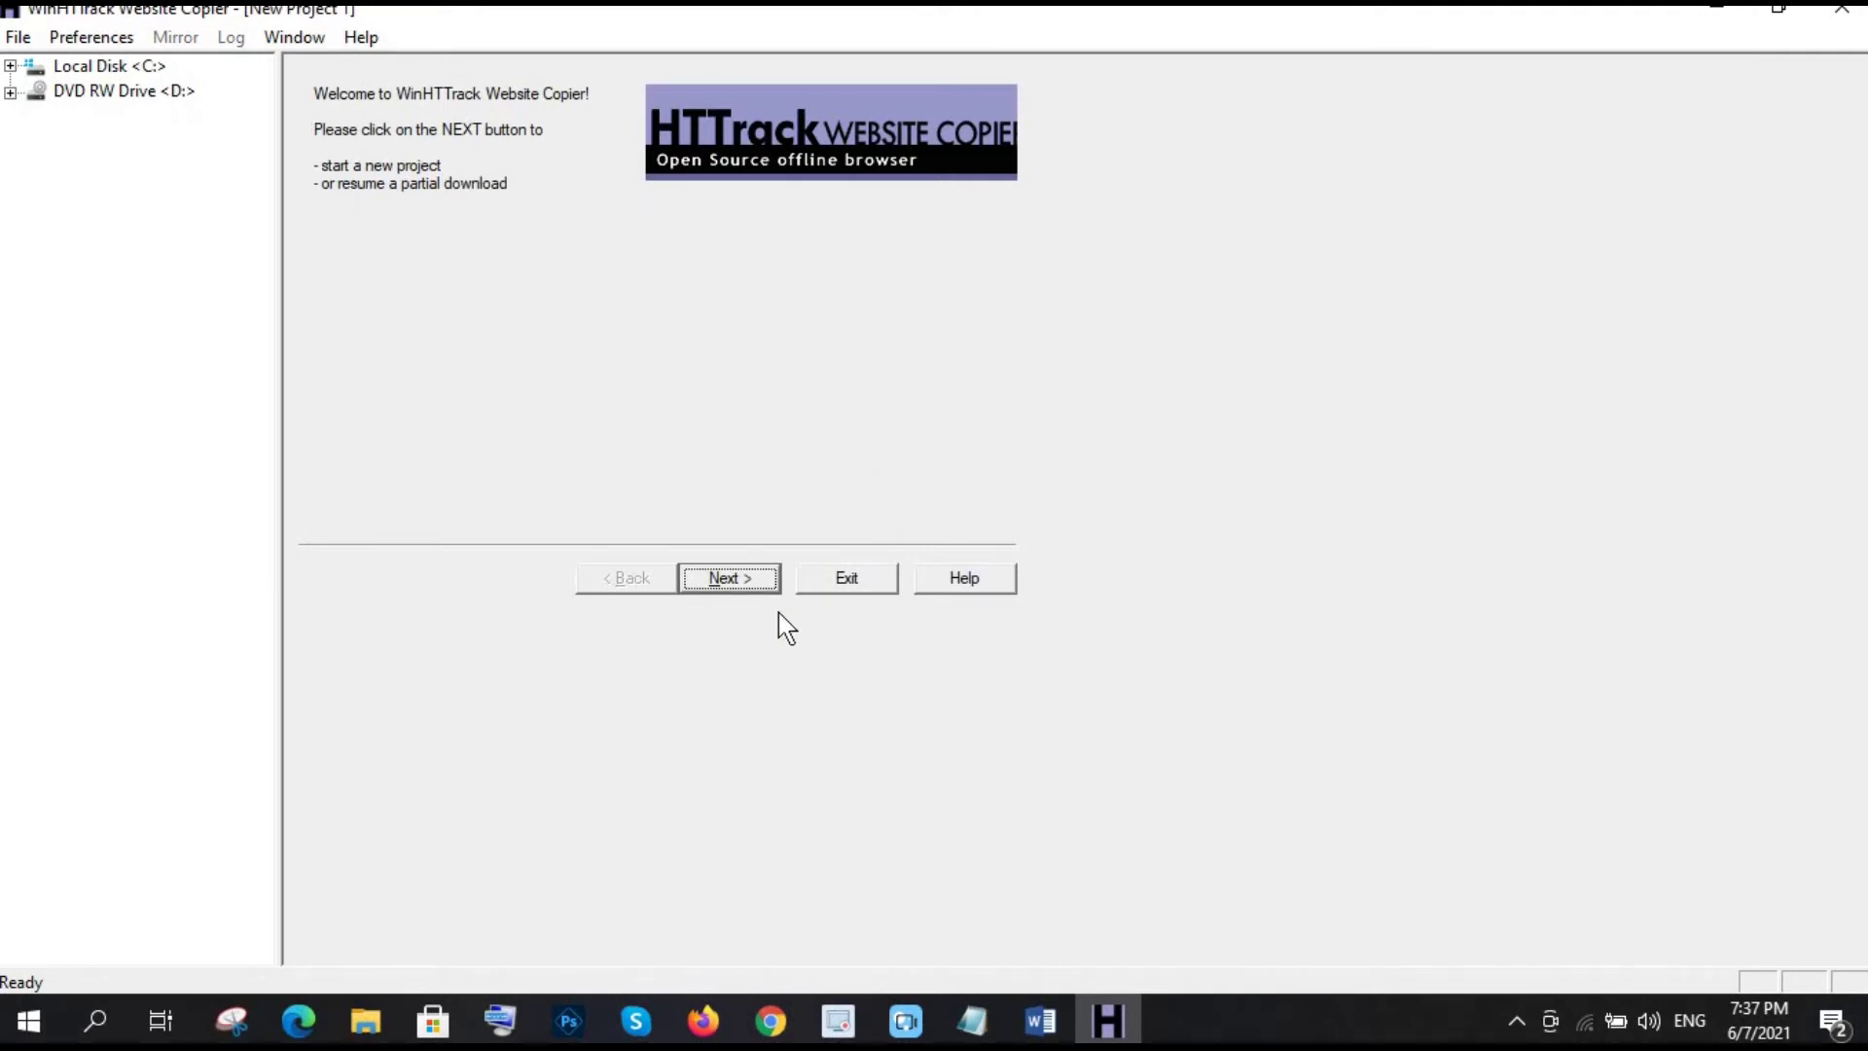
Step: Create the project 'cybersec team project' with base path C:\My Web Sites
click(734, 579)
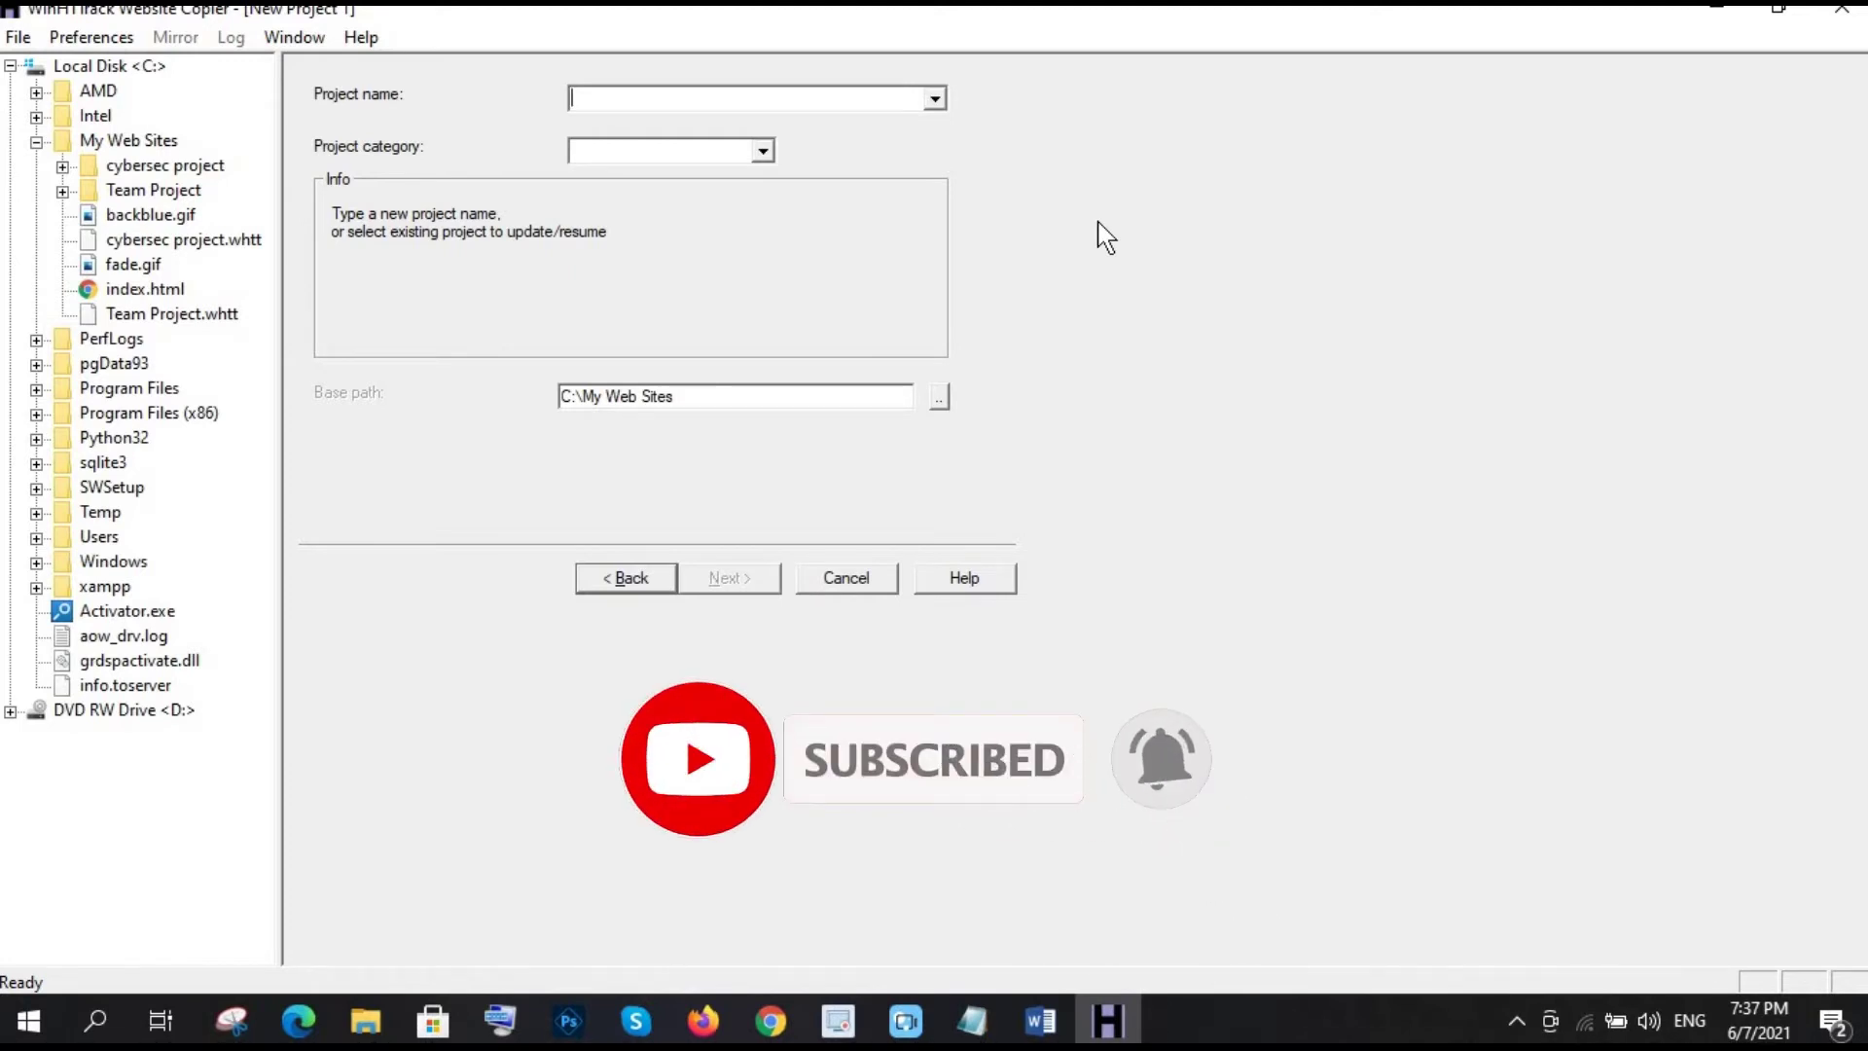
text(cybersec)
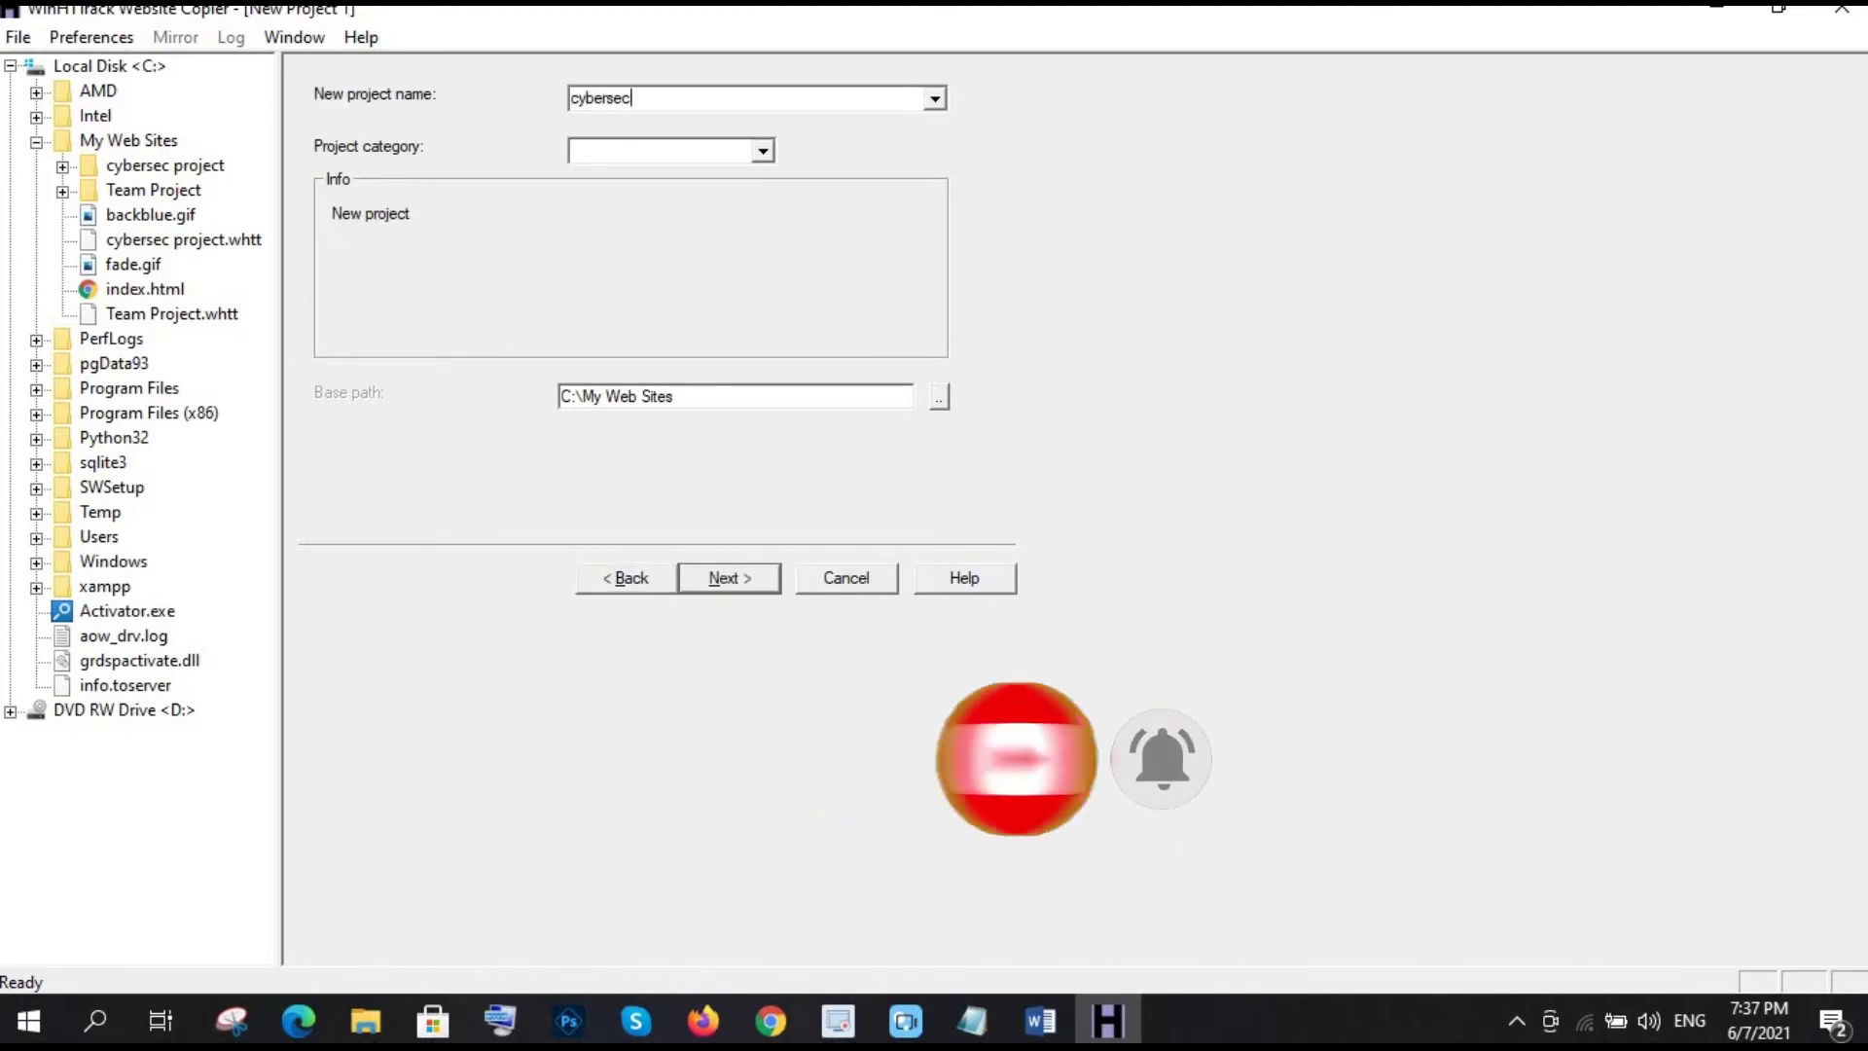
text( team p)
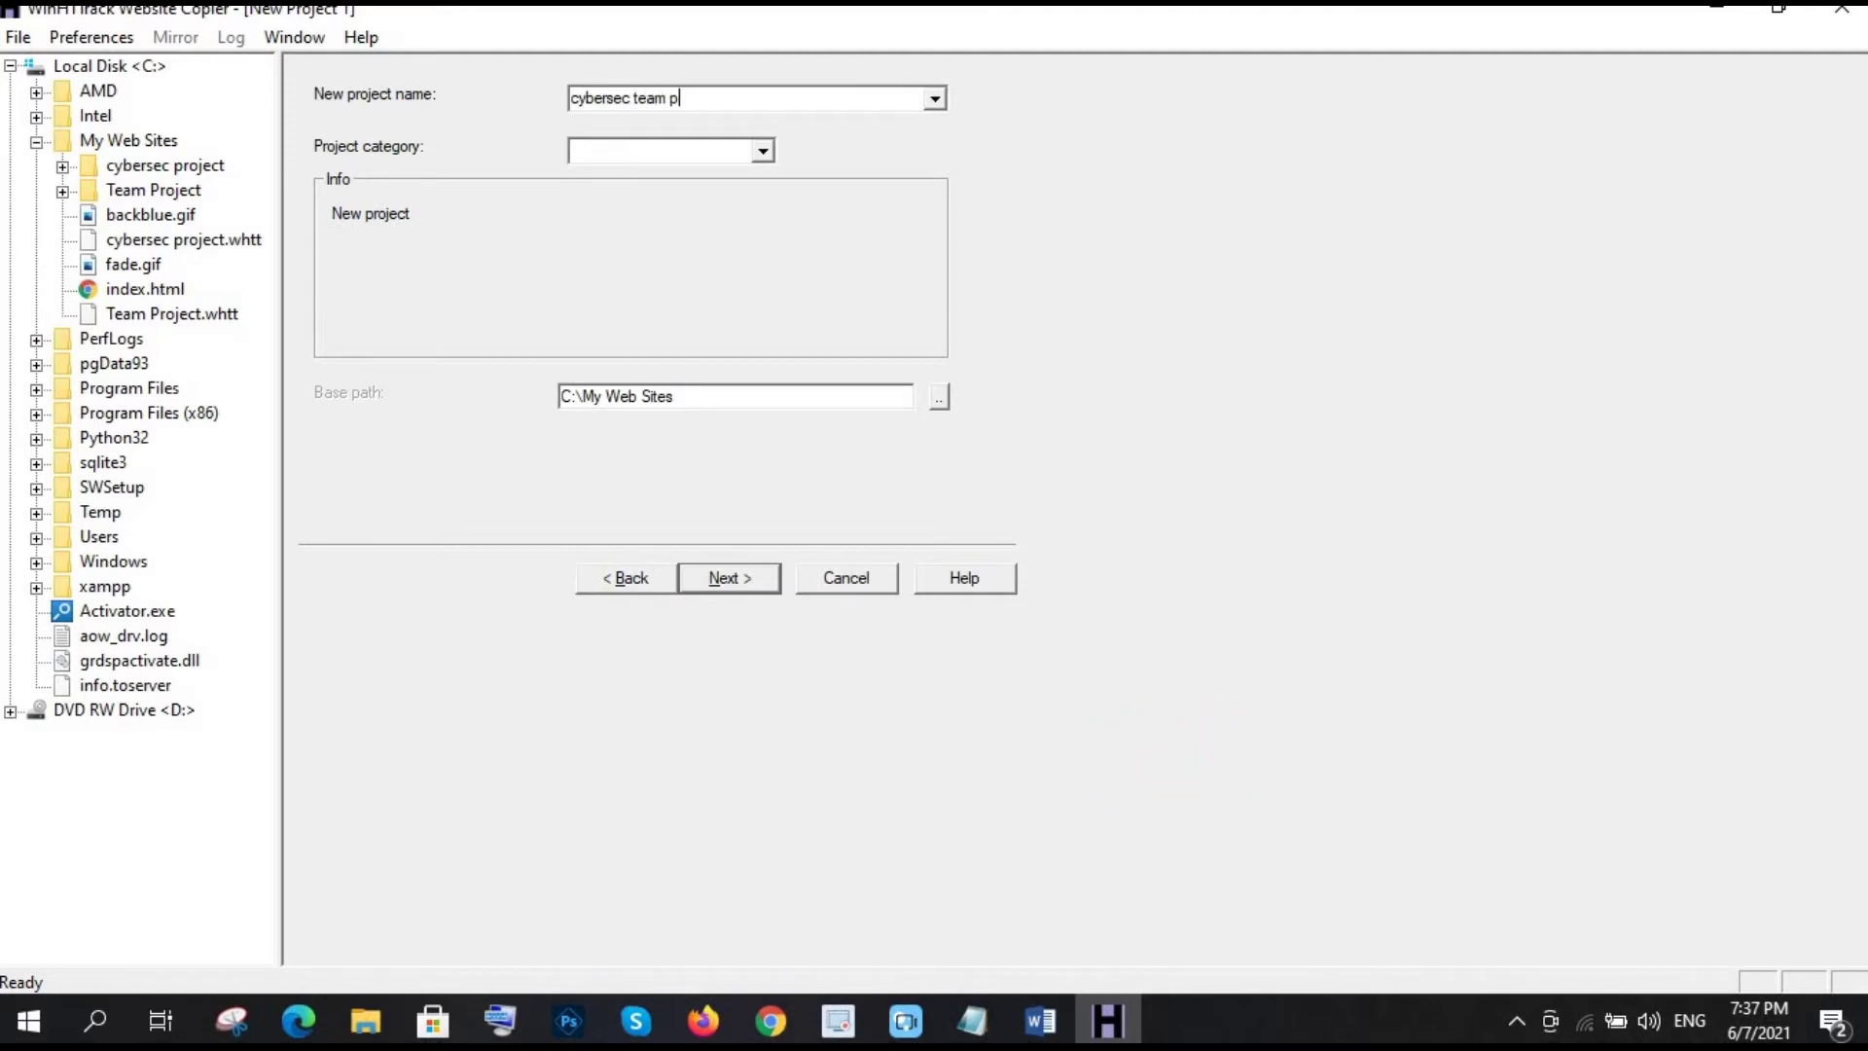
text(roject)
drag(709, 395, 556, 398)
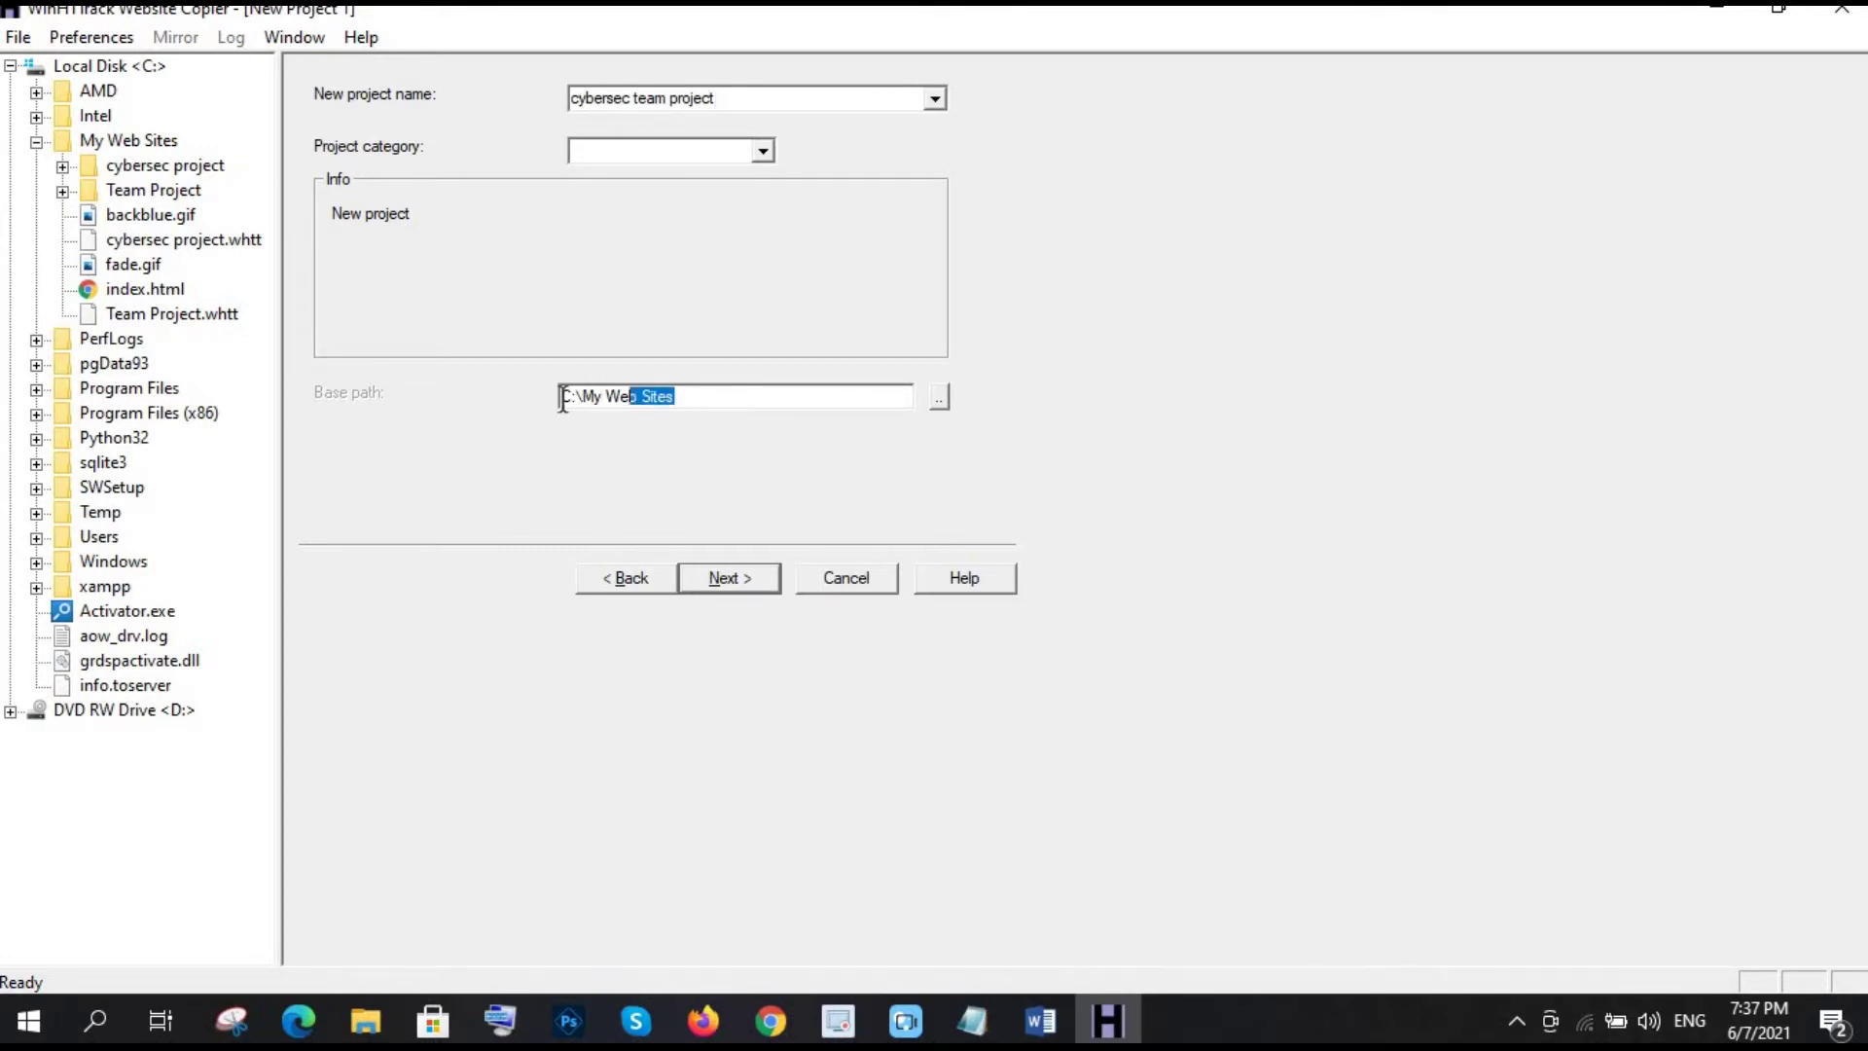
click(717, 579)
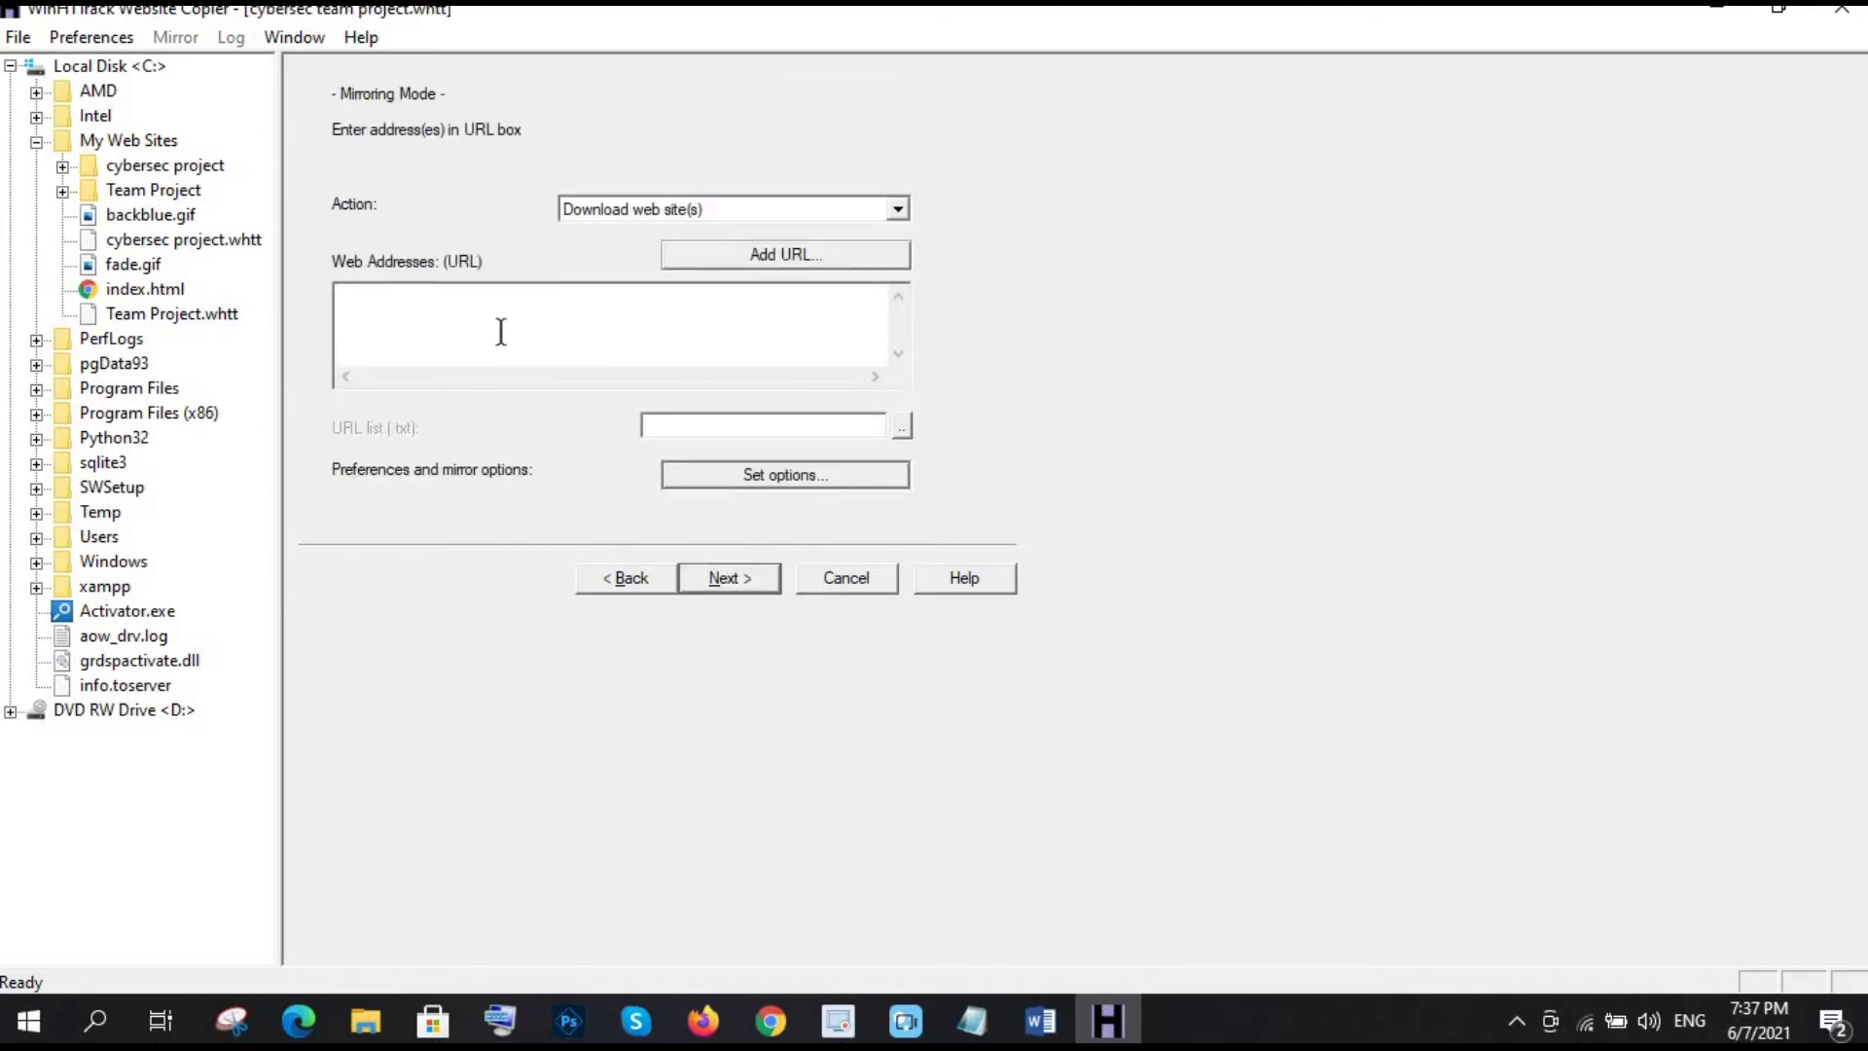
text(ww)
text(w.certified)
text(hacker)
text(.com)
double_click(414, 308)
key(ctrl+c)
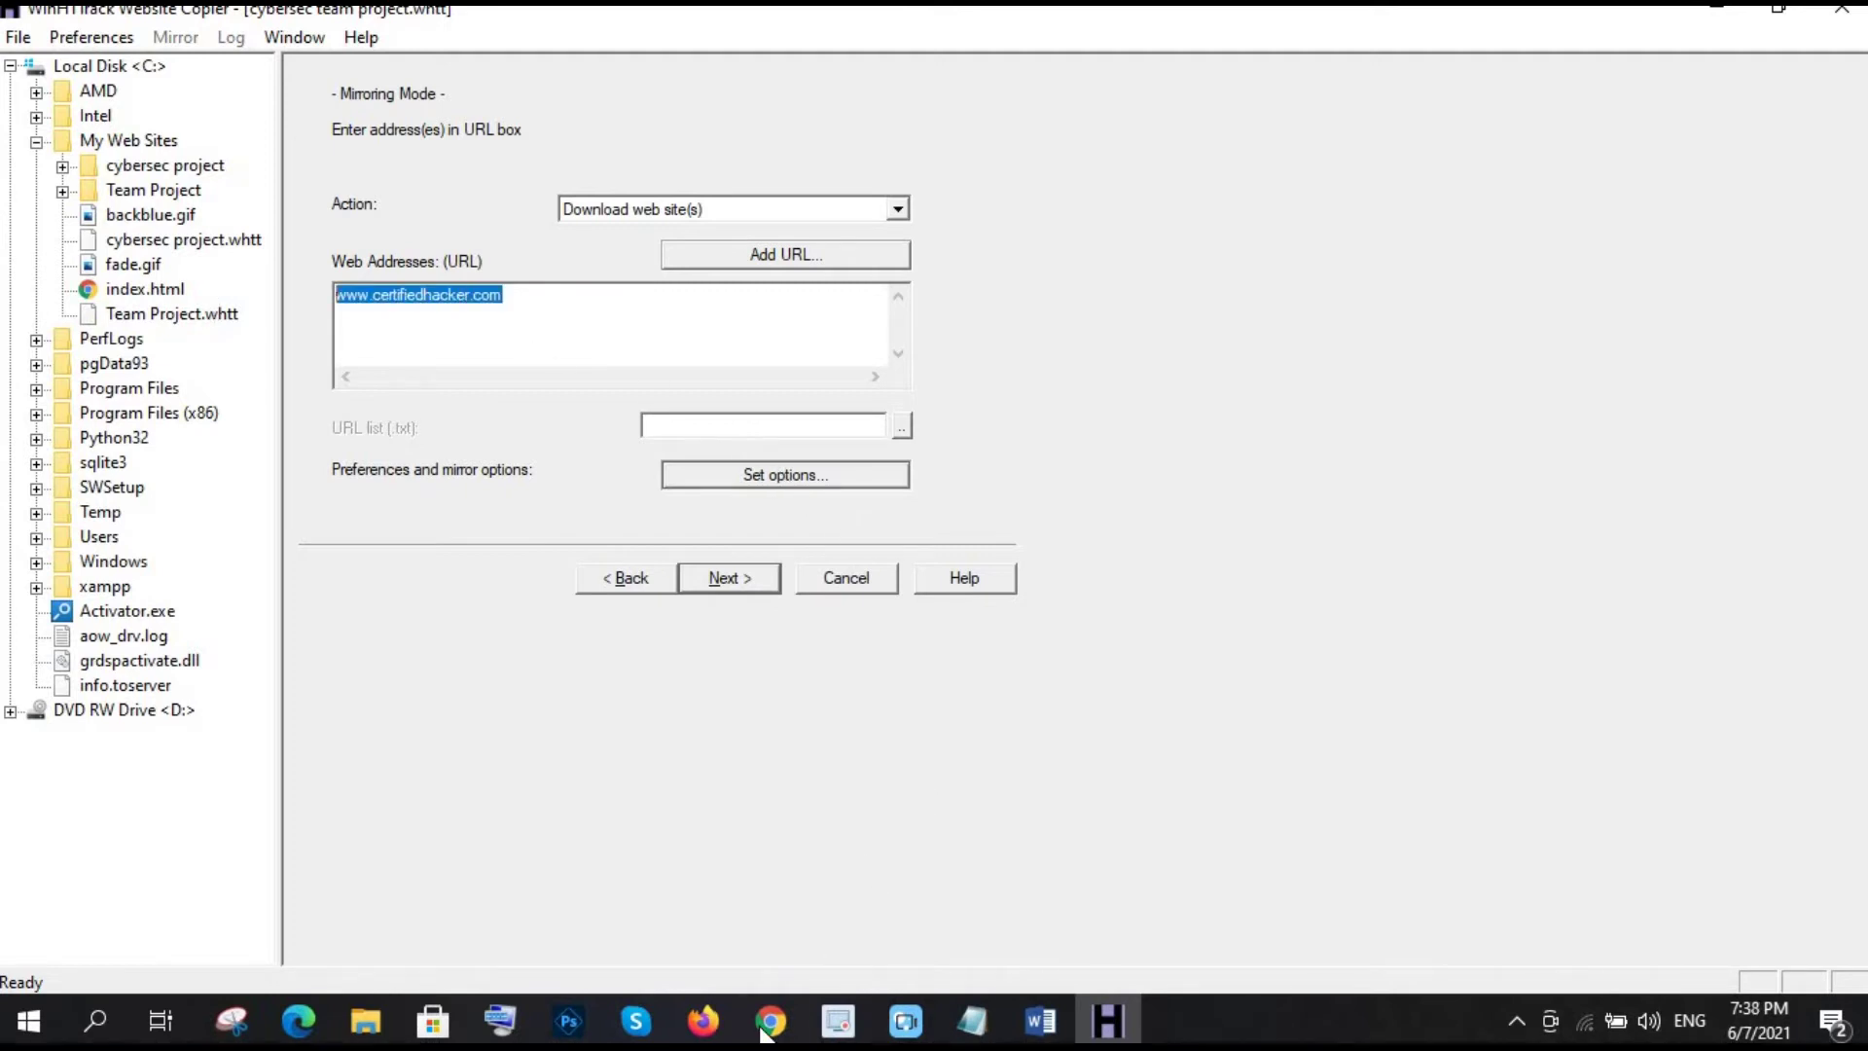
click(771, 1021)
click(602, 64)
key(ctrl+v)
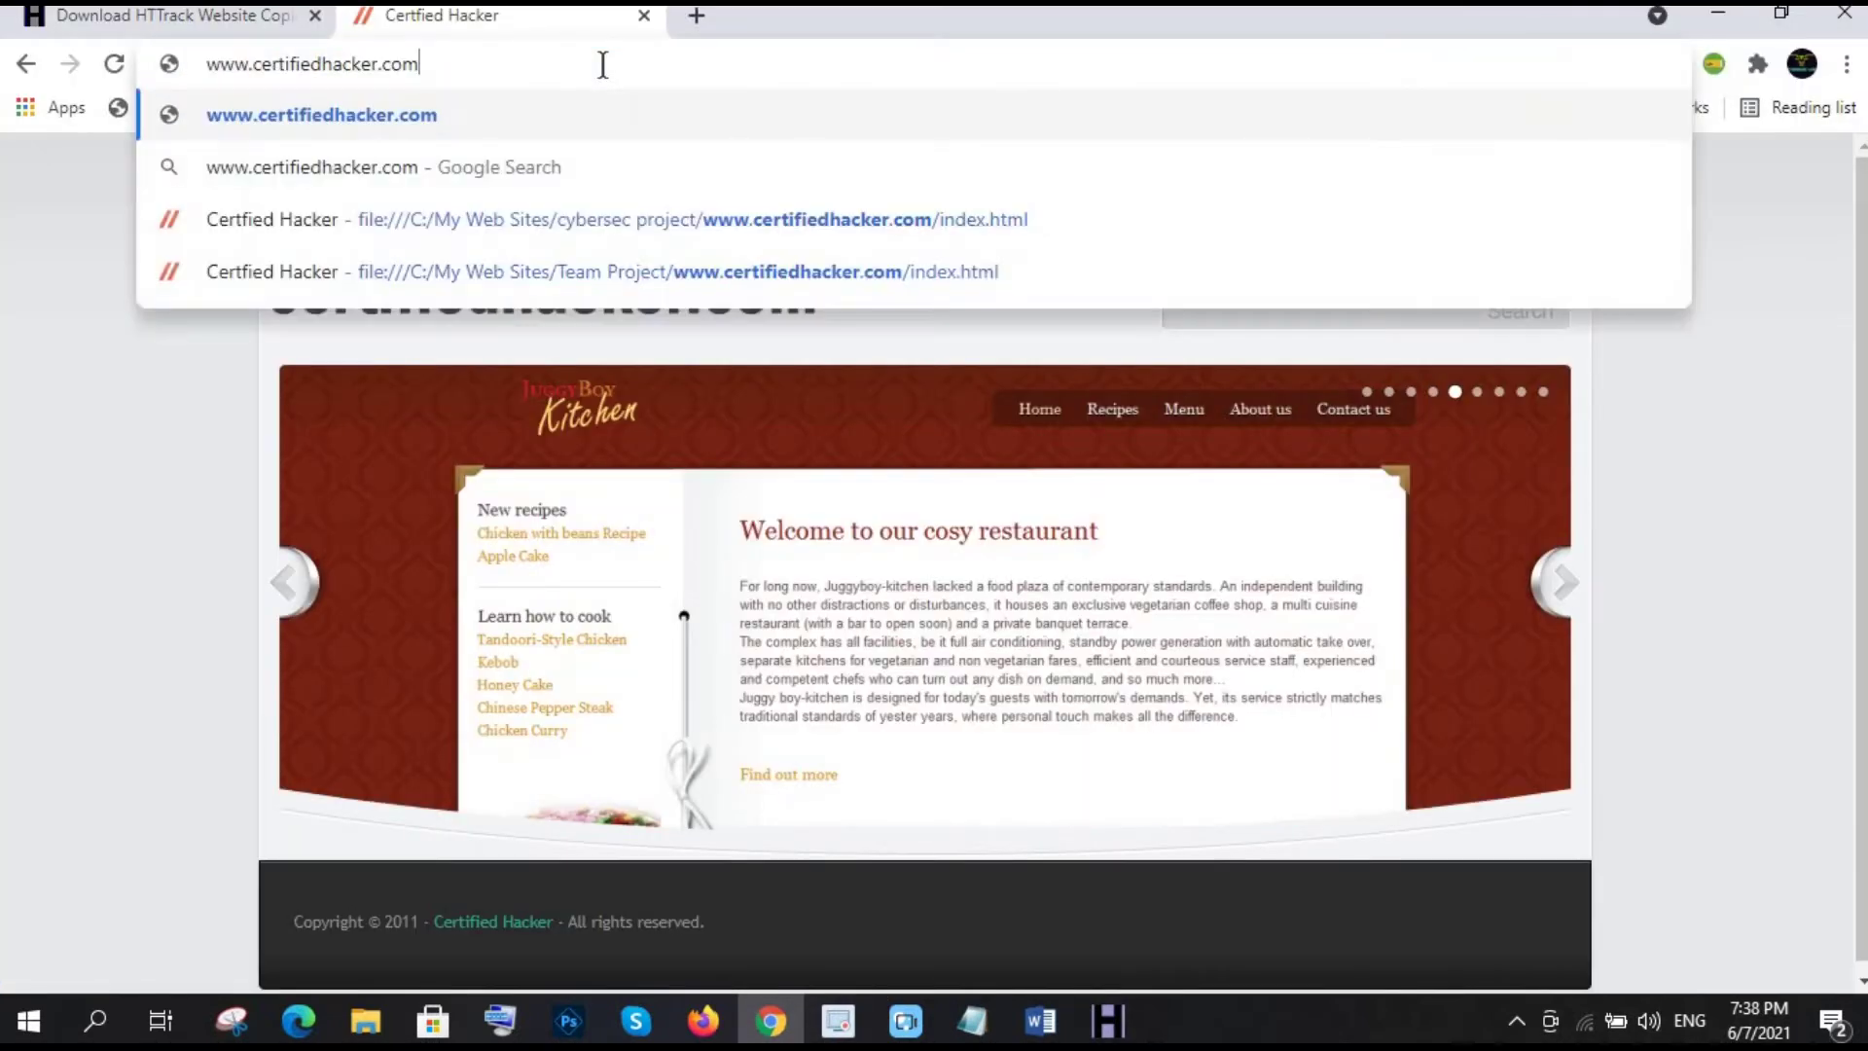
key(Return)
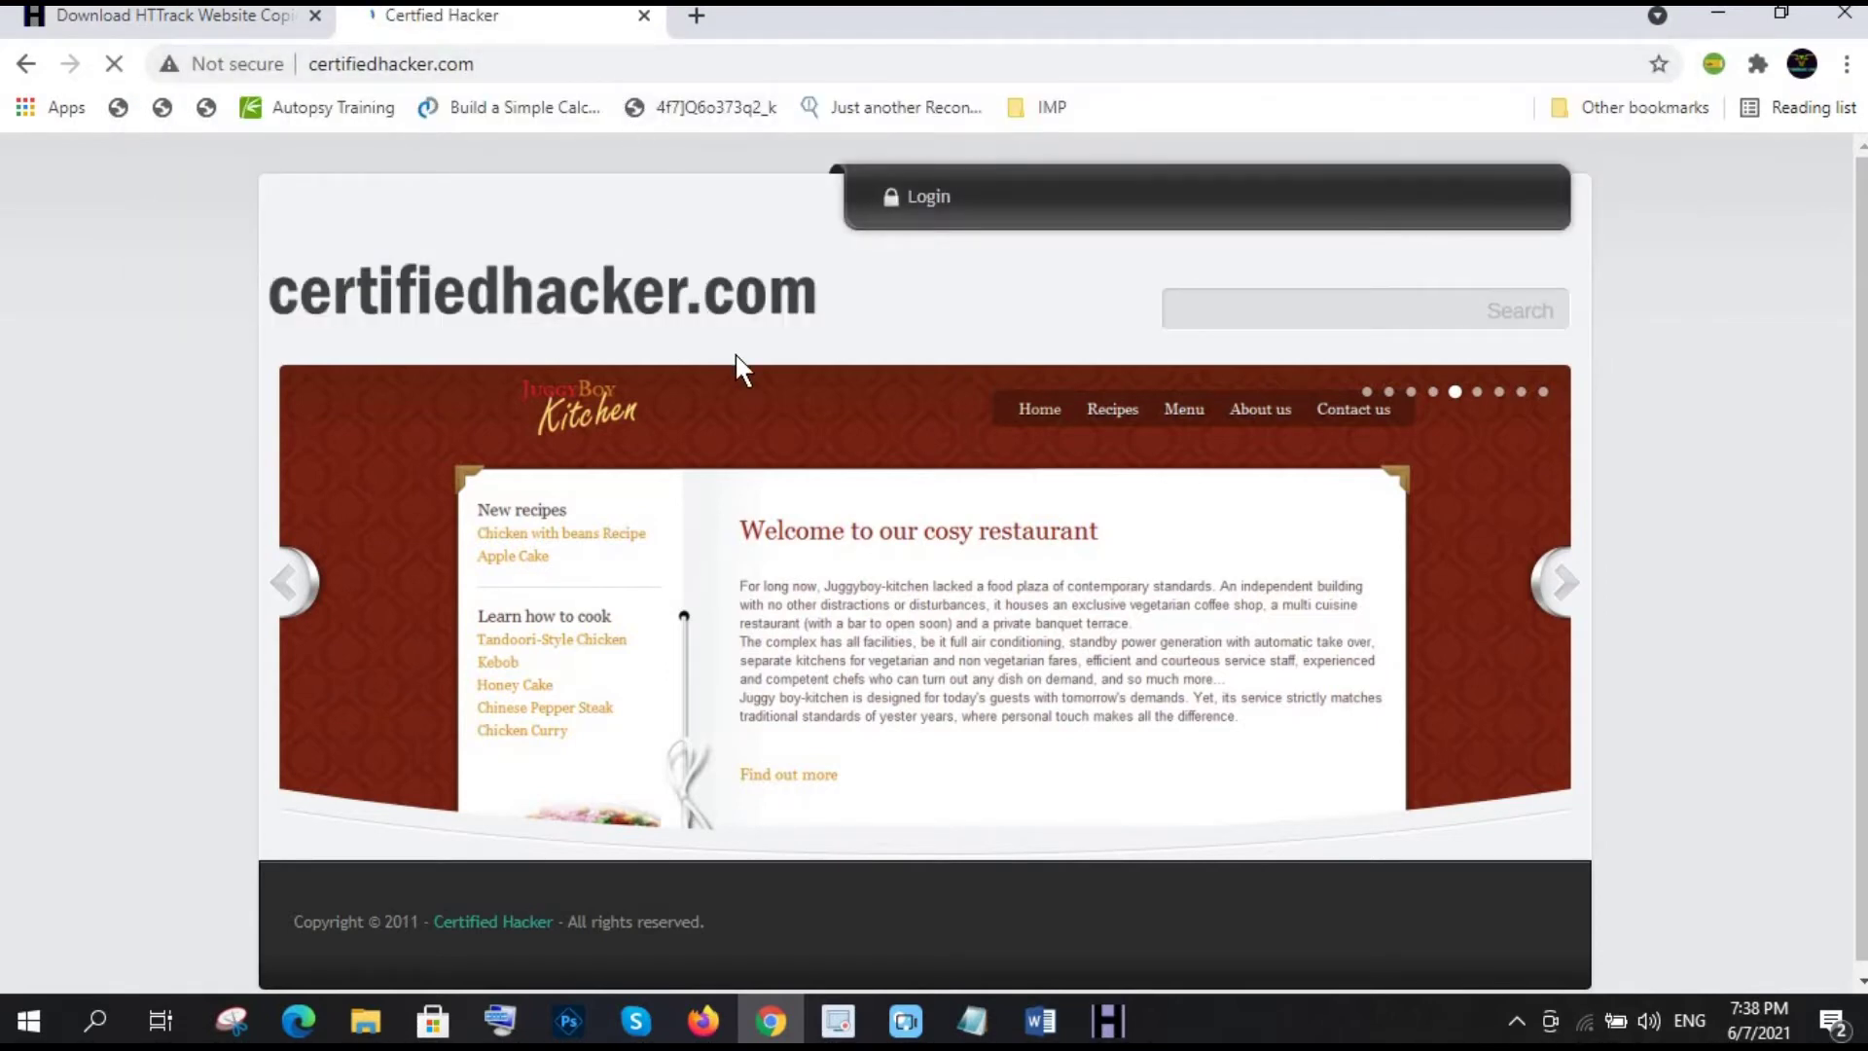
key(alt+Tab)
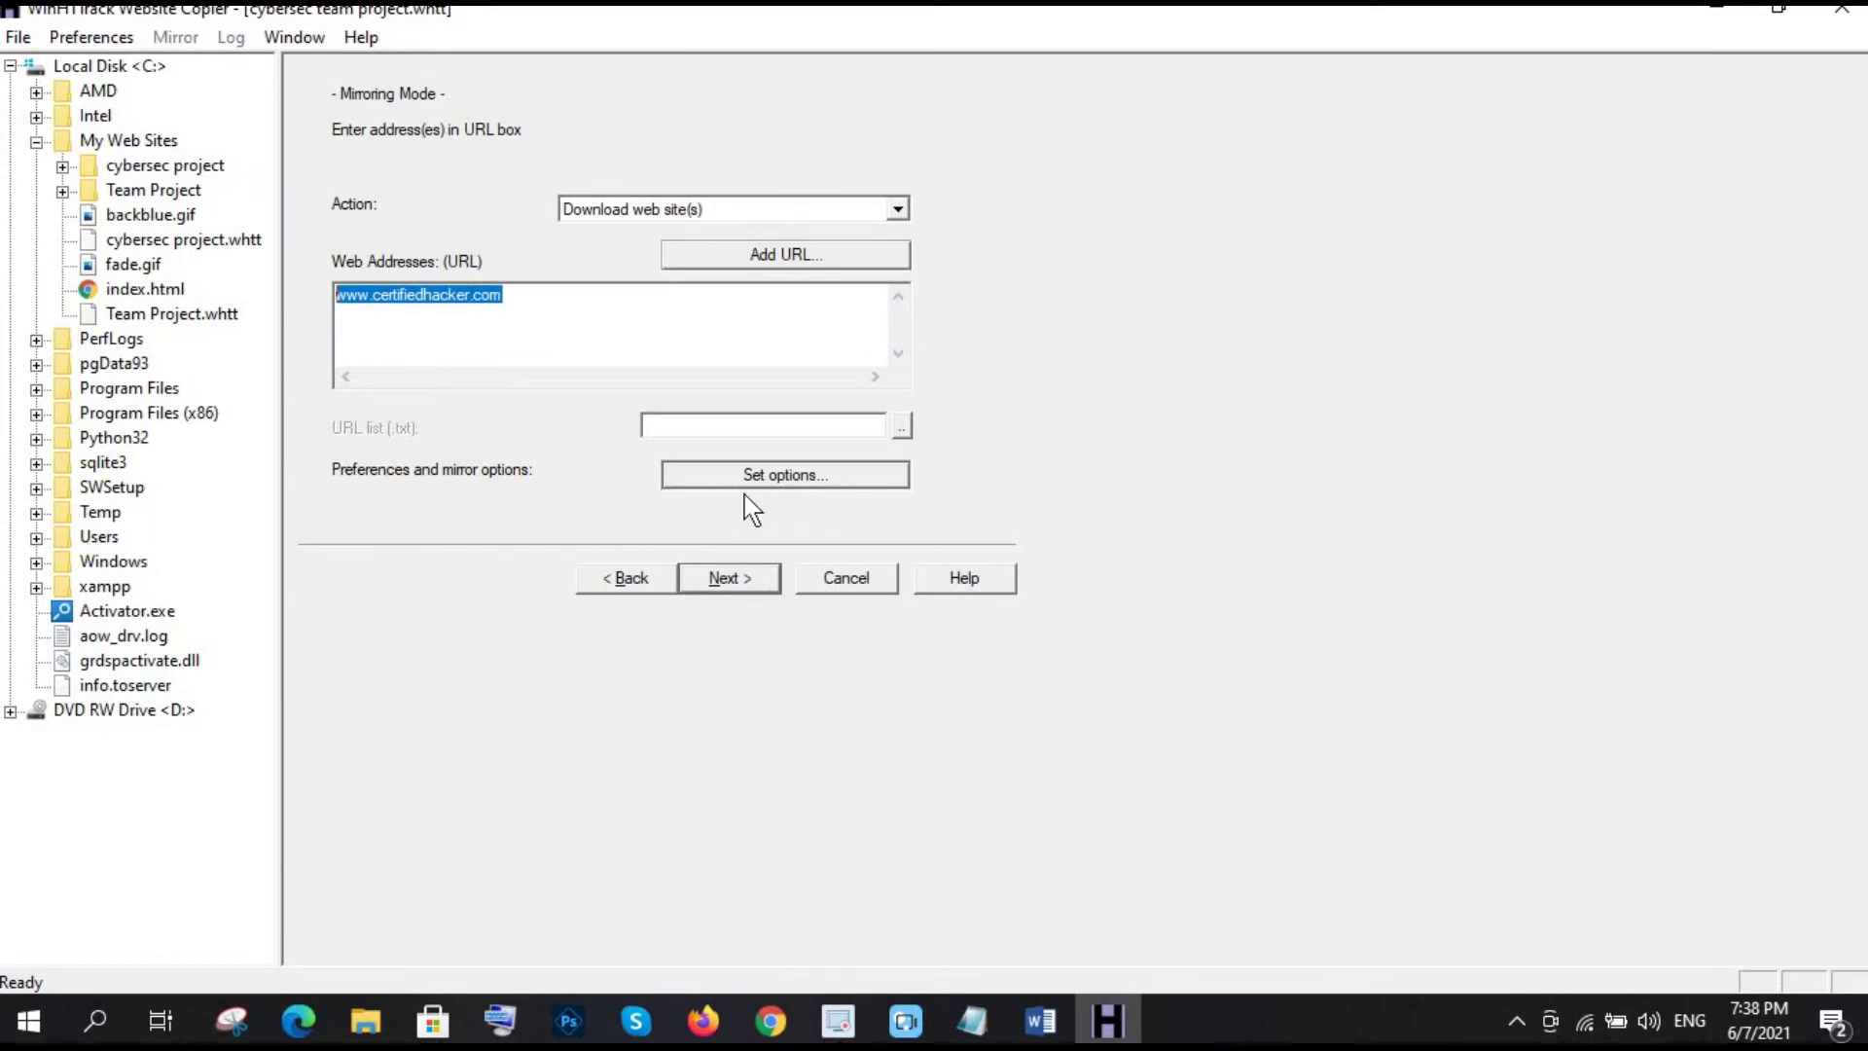
Step: In the Scan Rules options, include gif/jpg, zip/tar and mov/mpg/mp3 file types
click(581, 296)
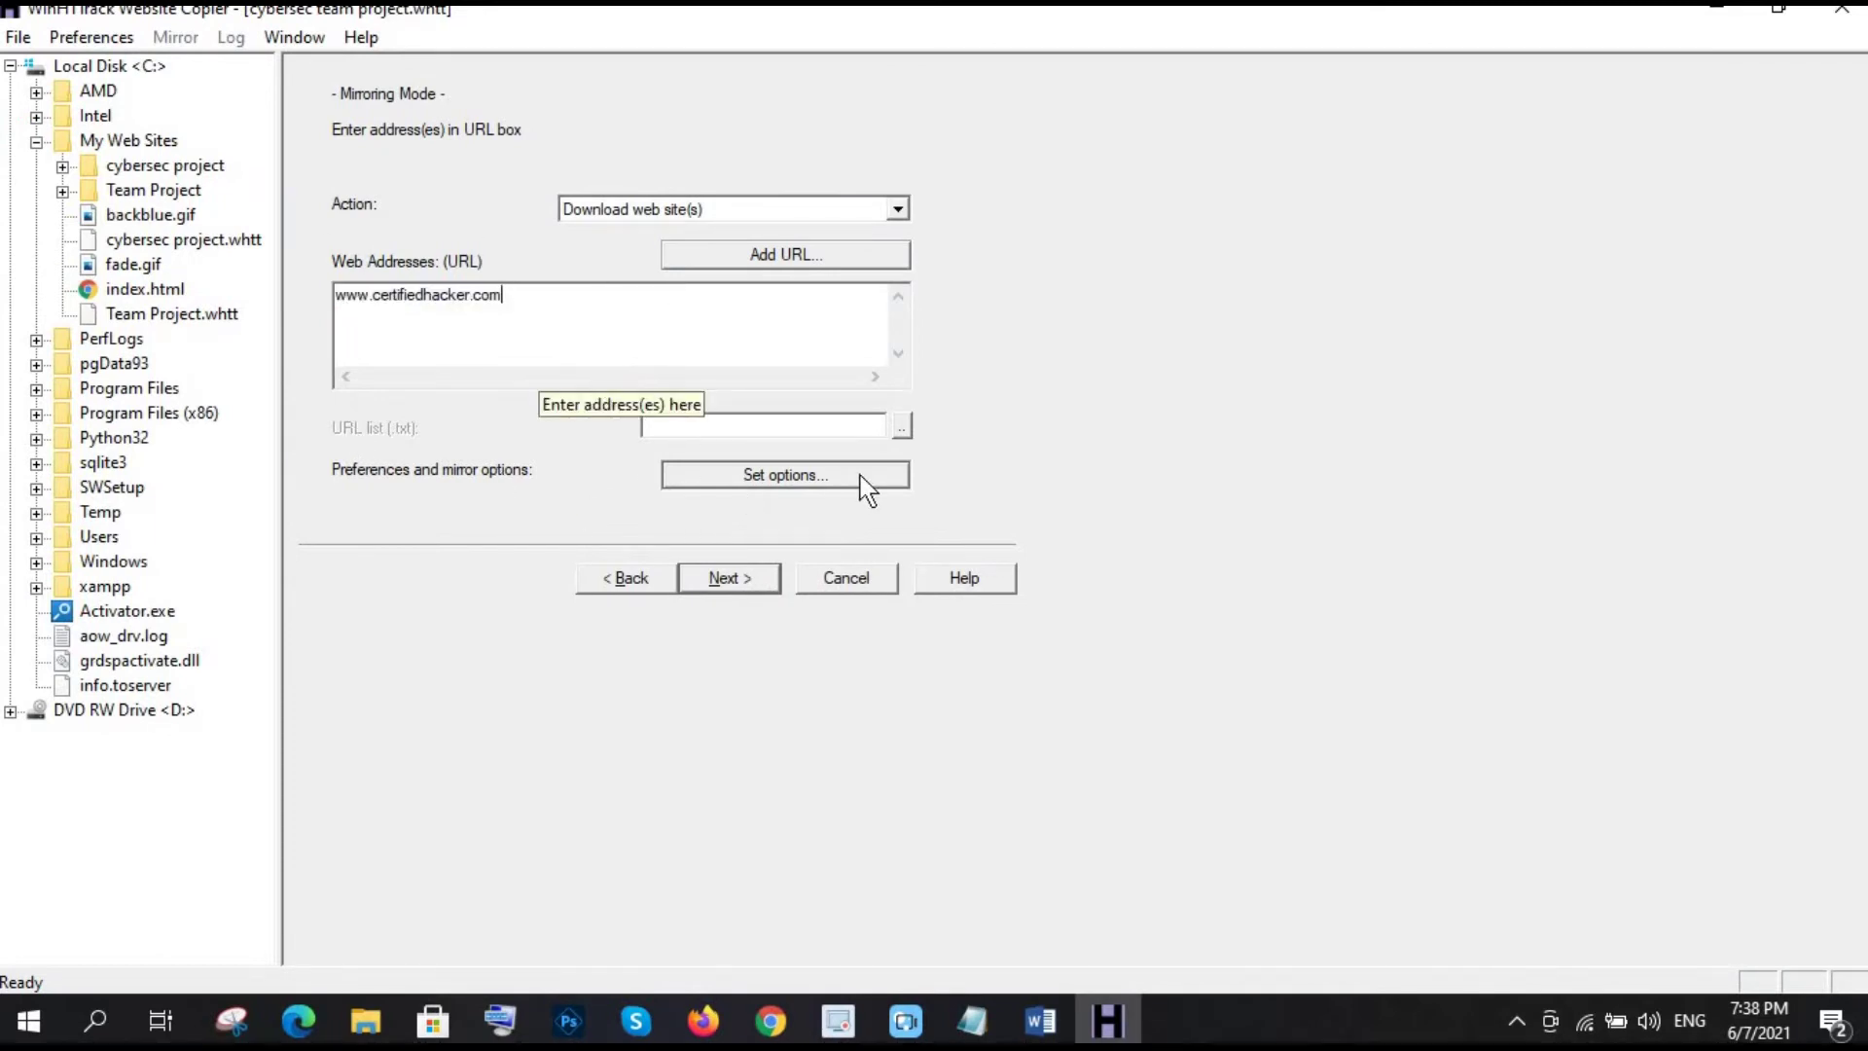
click(778, 475)
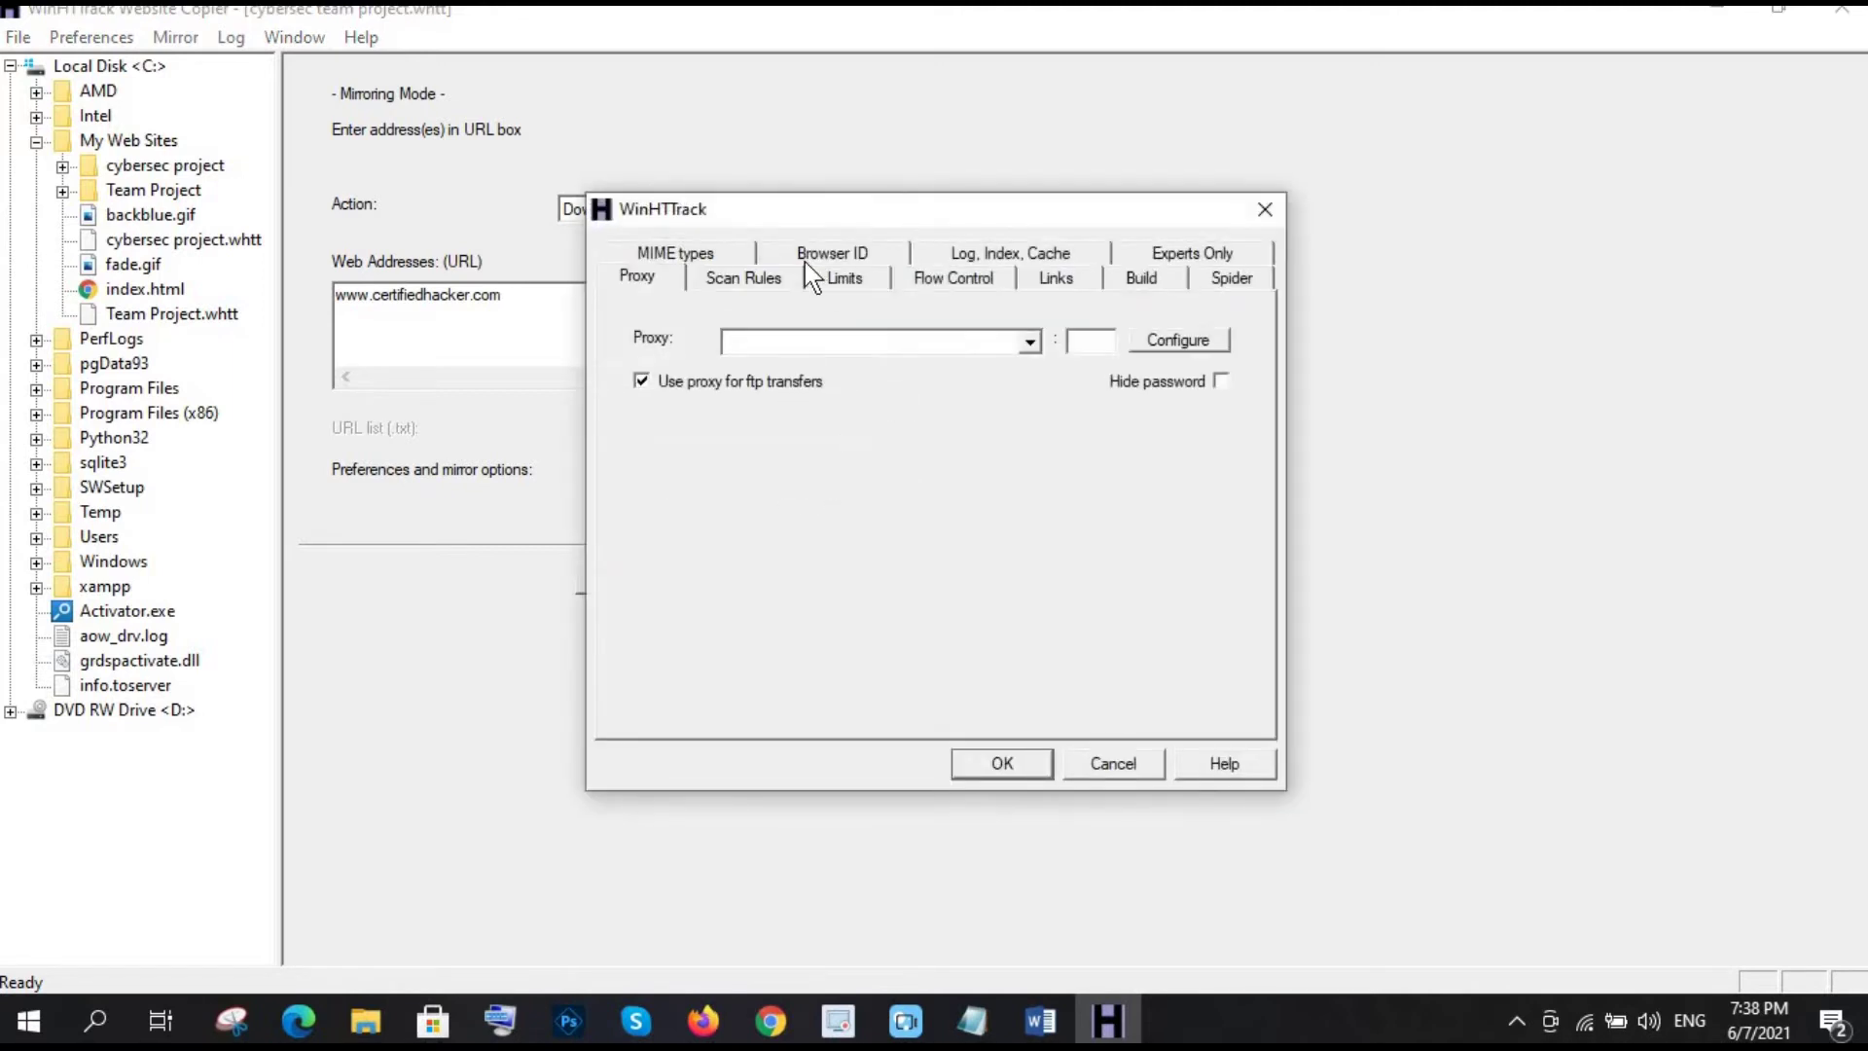
click(747, 282)
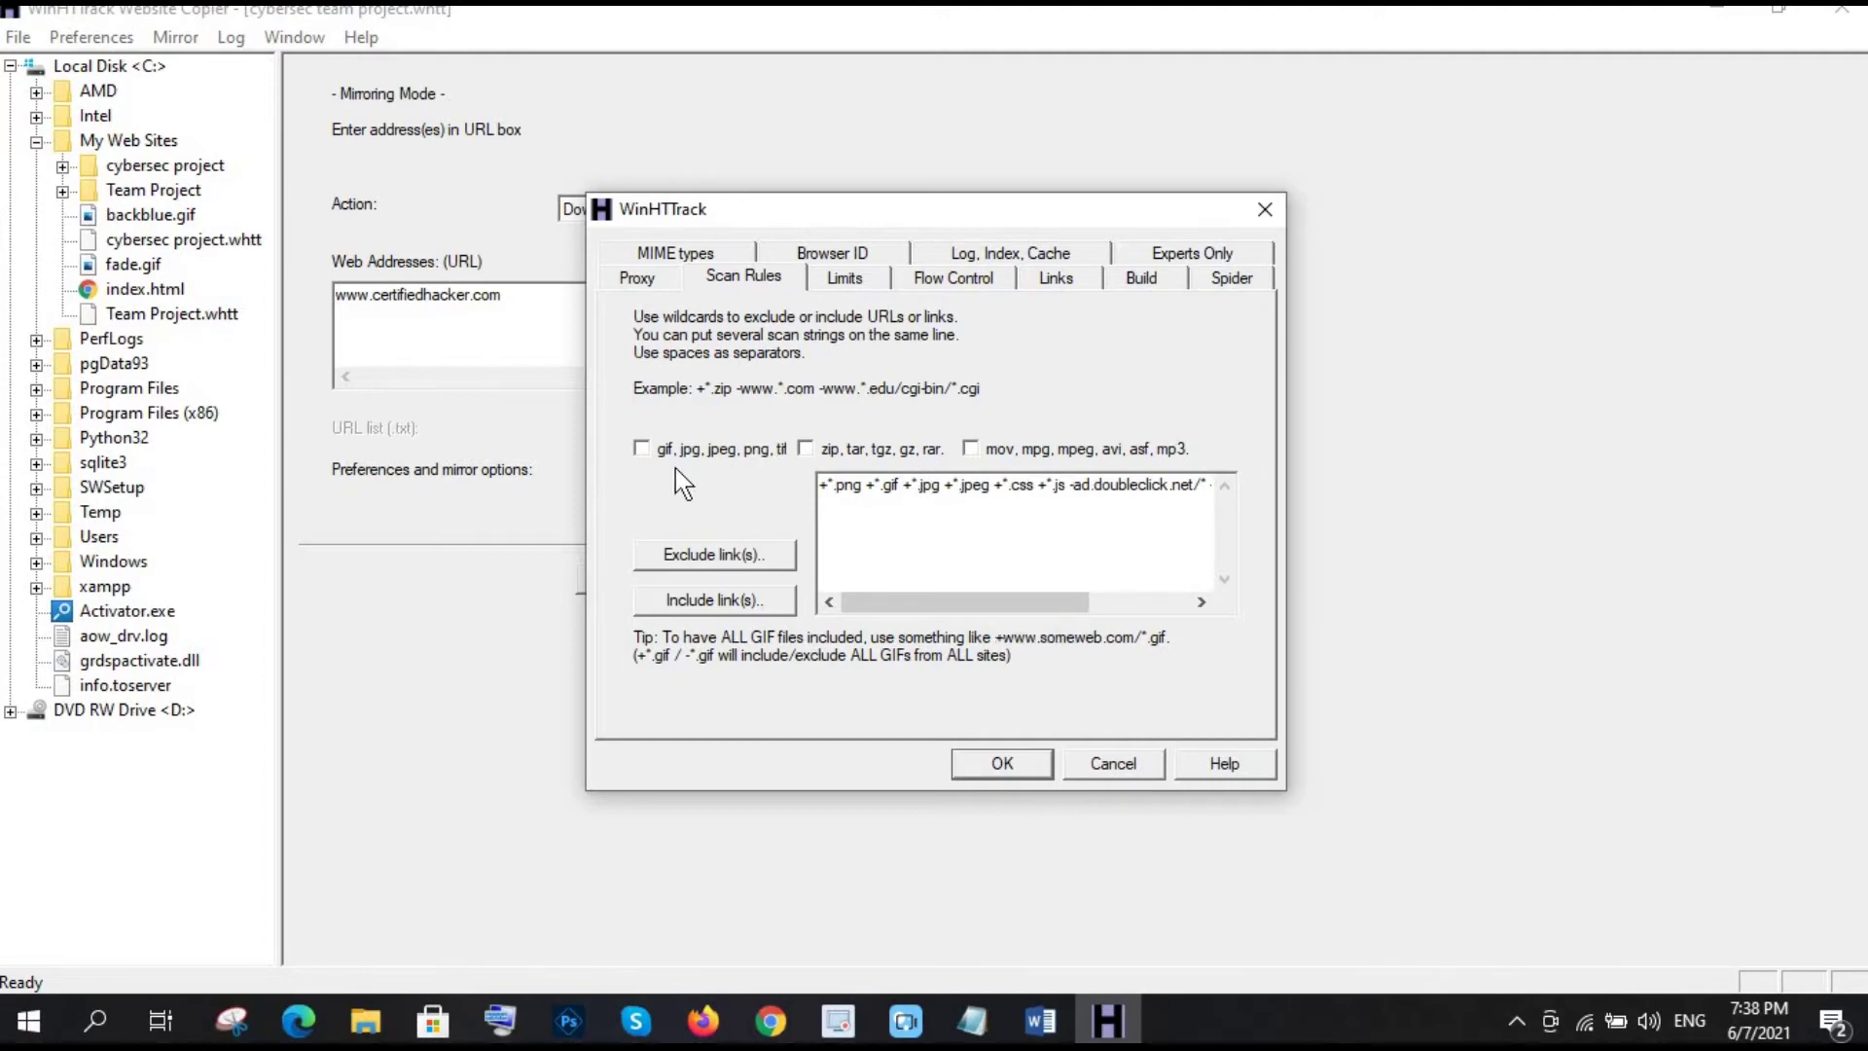
click(641, 448)
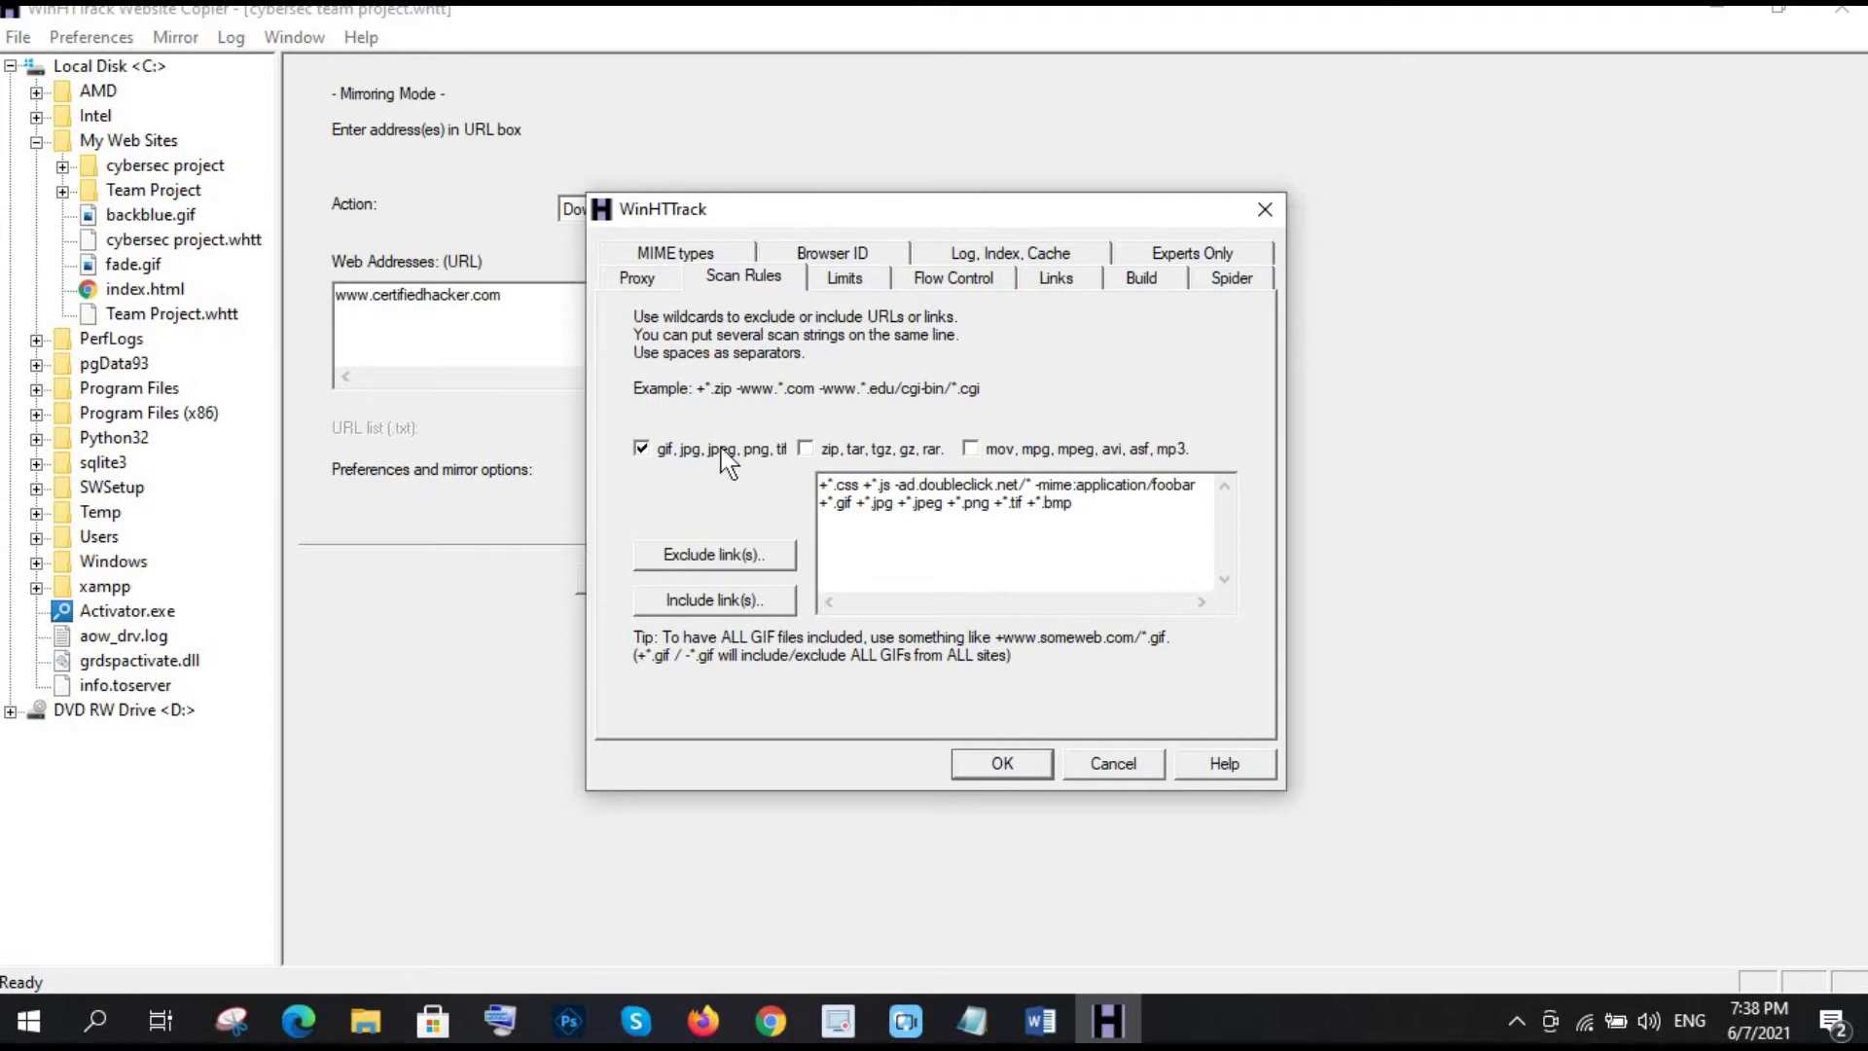
click(805, 448)
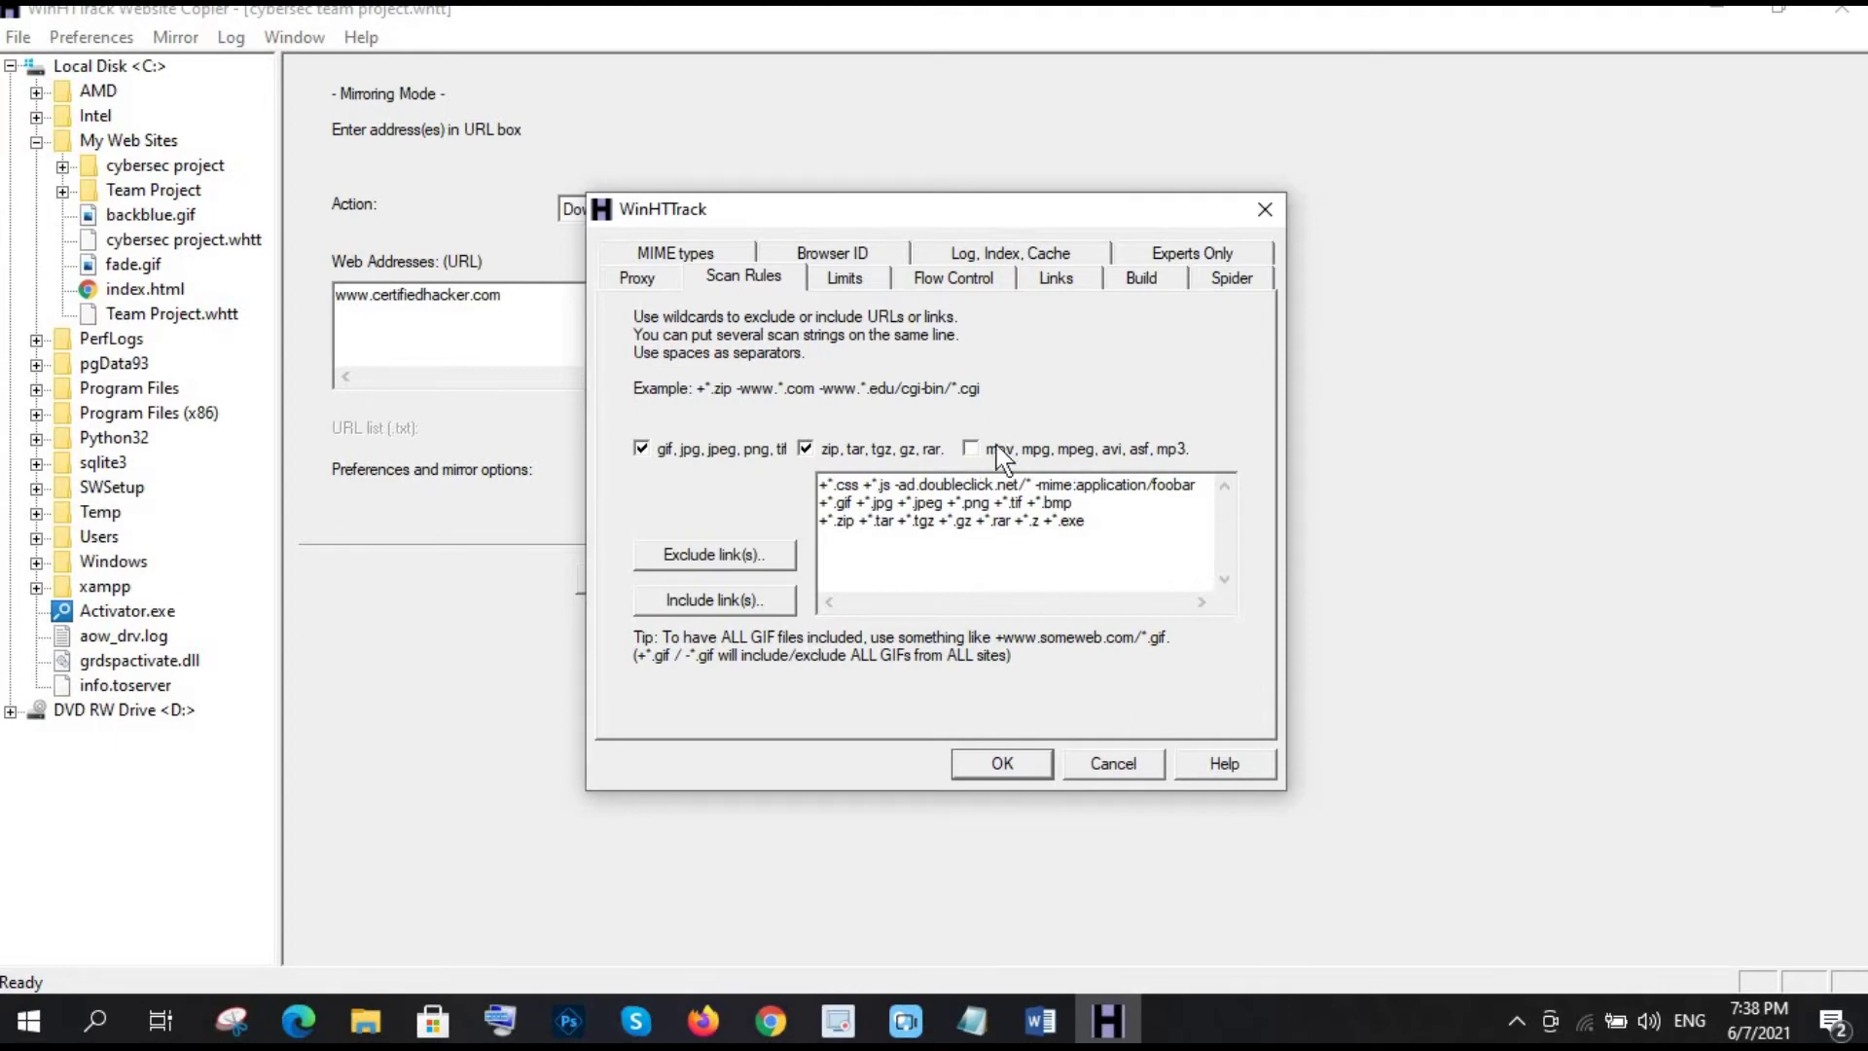
click(970, 448)
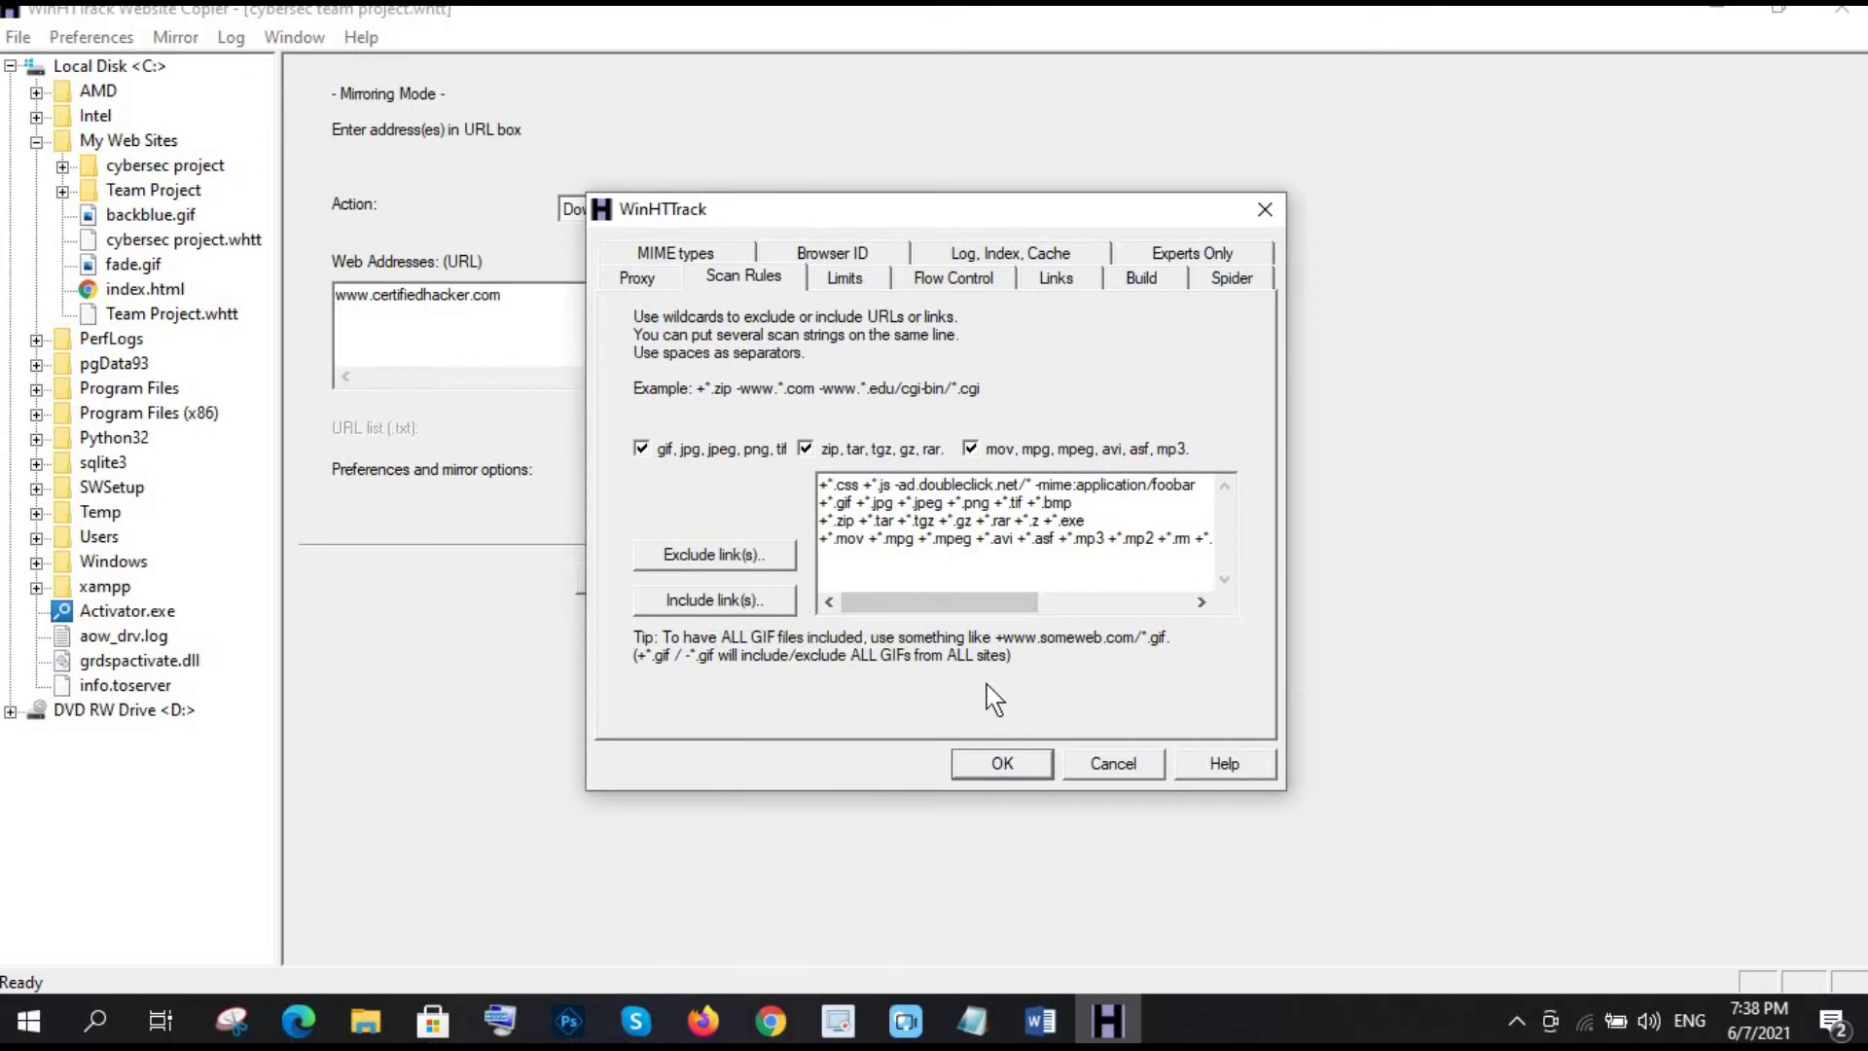
click(1001, 764)
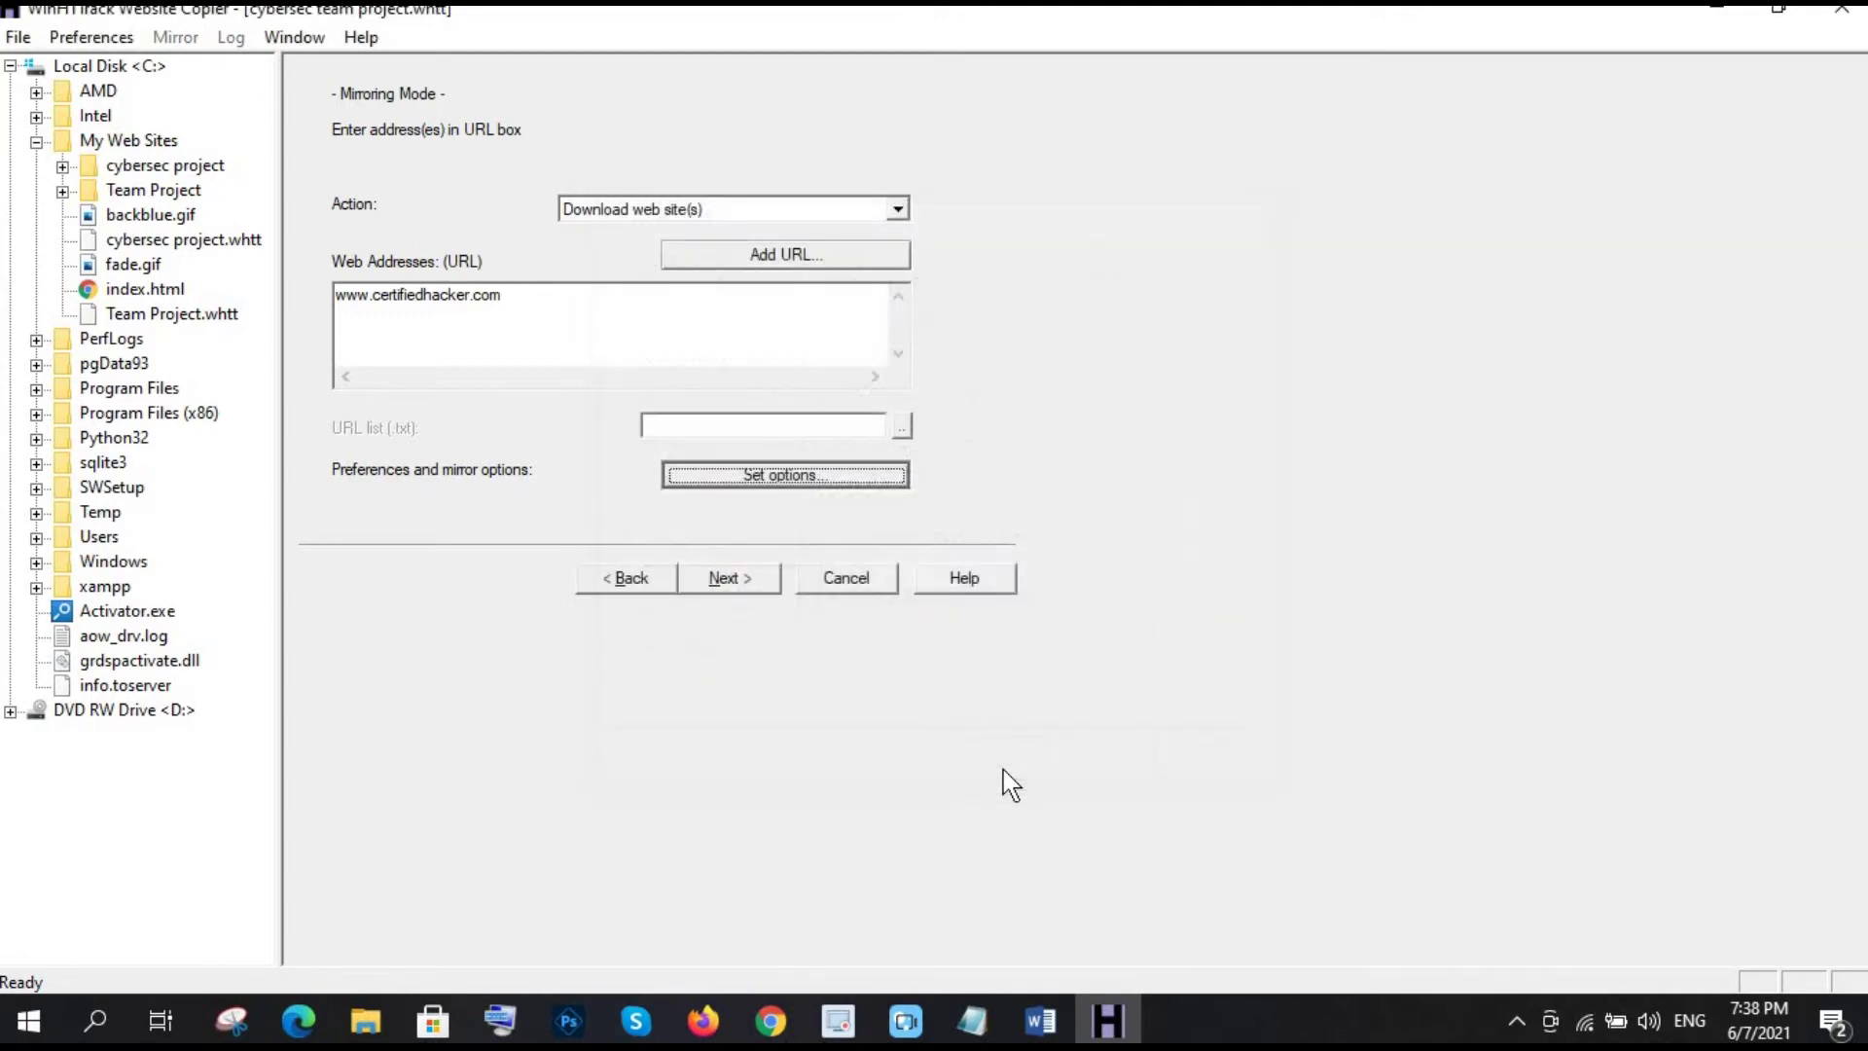
Step: On the final wizard page, enable 'Disconnect when finished' and start mirroring certifiedhacker.com
click(737, 578)
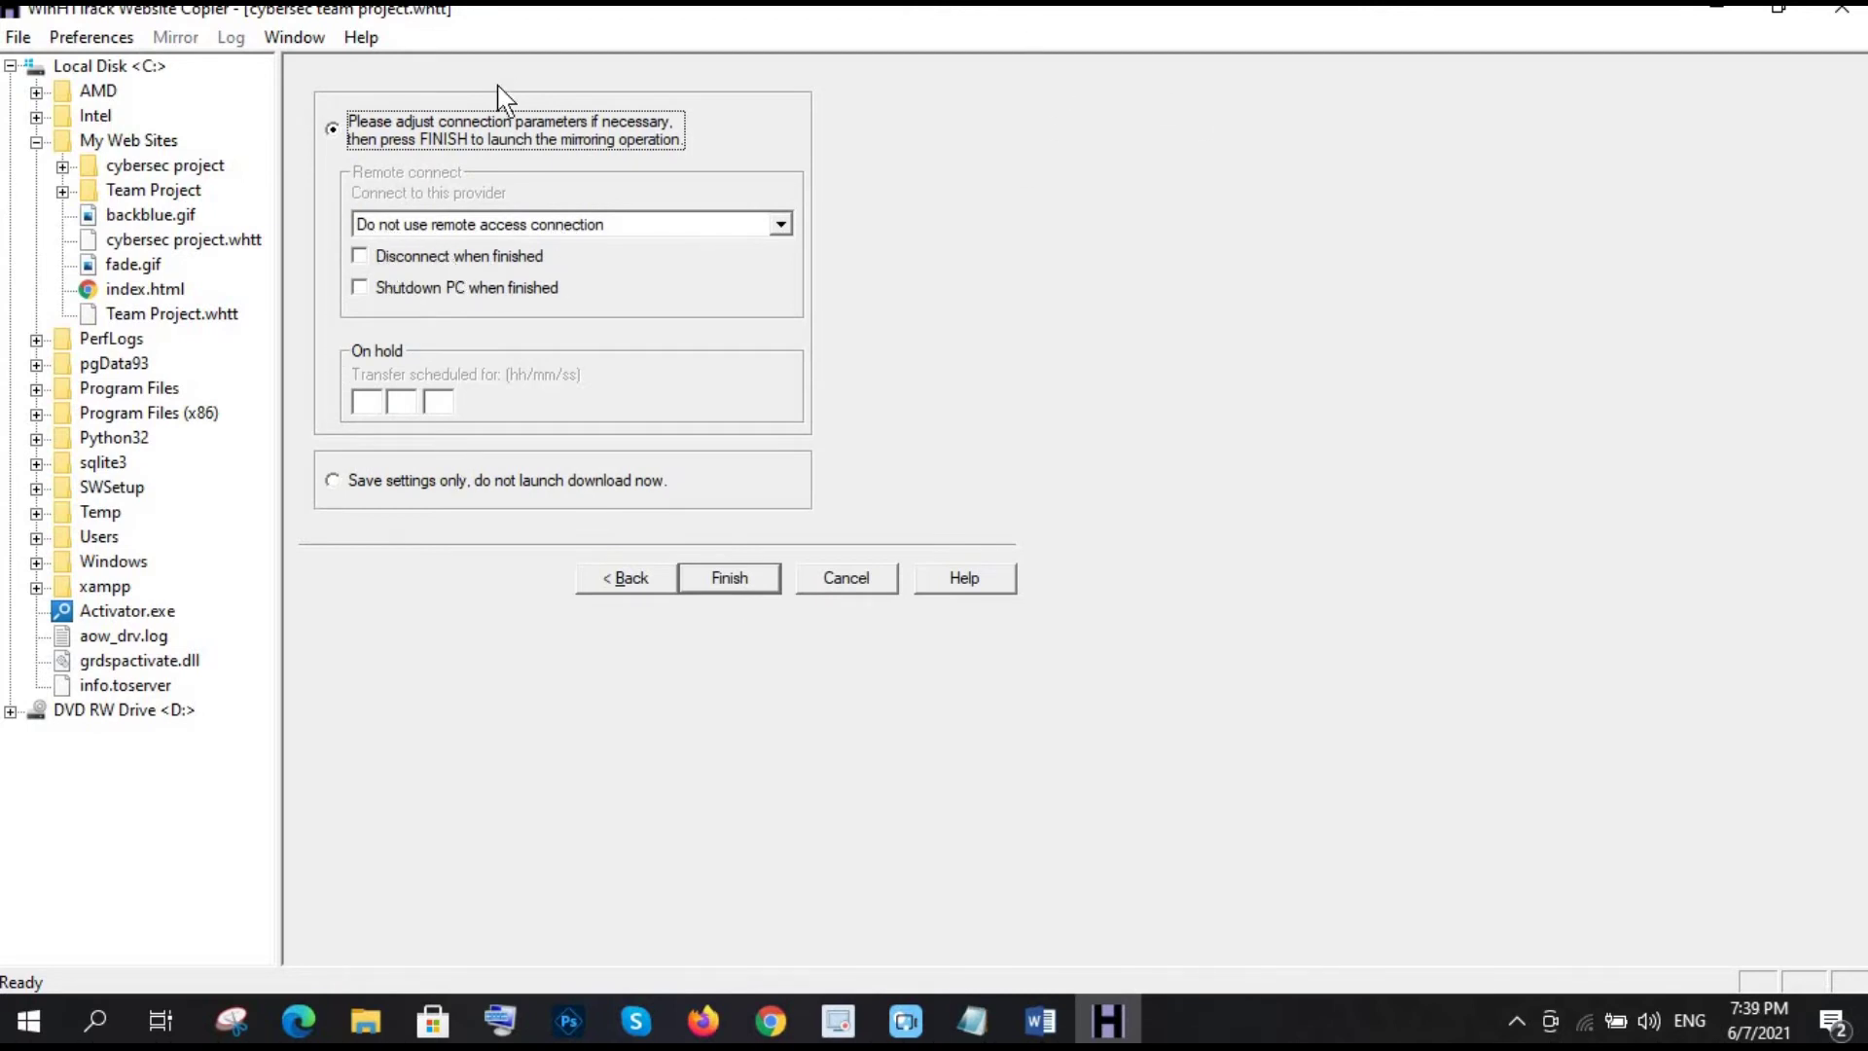
click(360, 256)
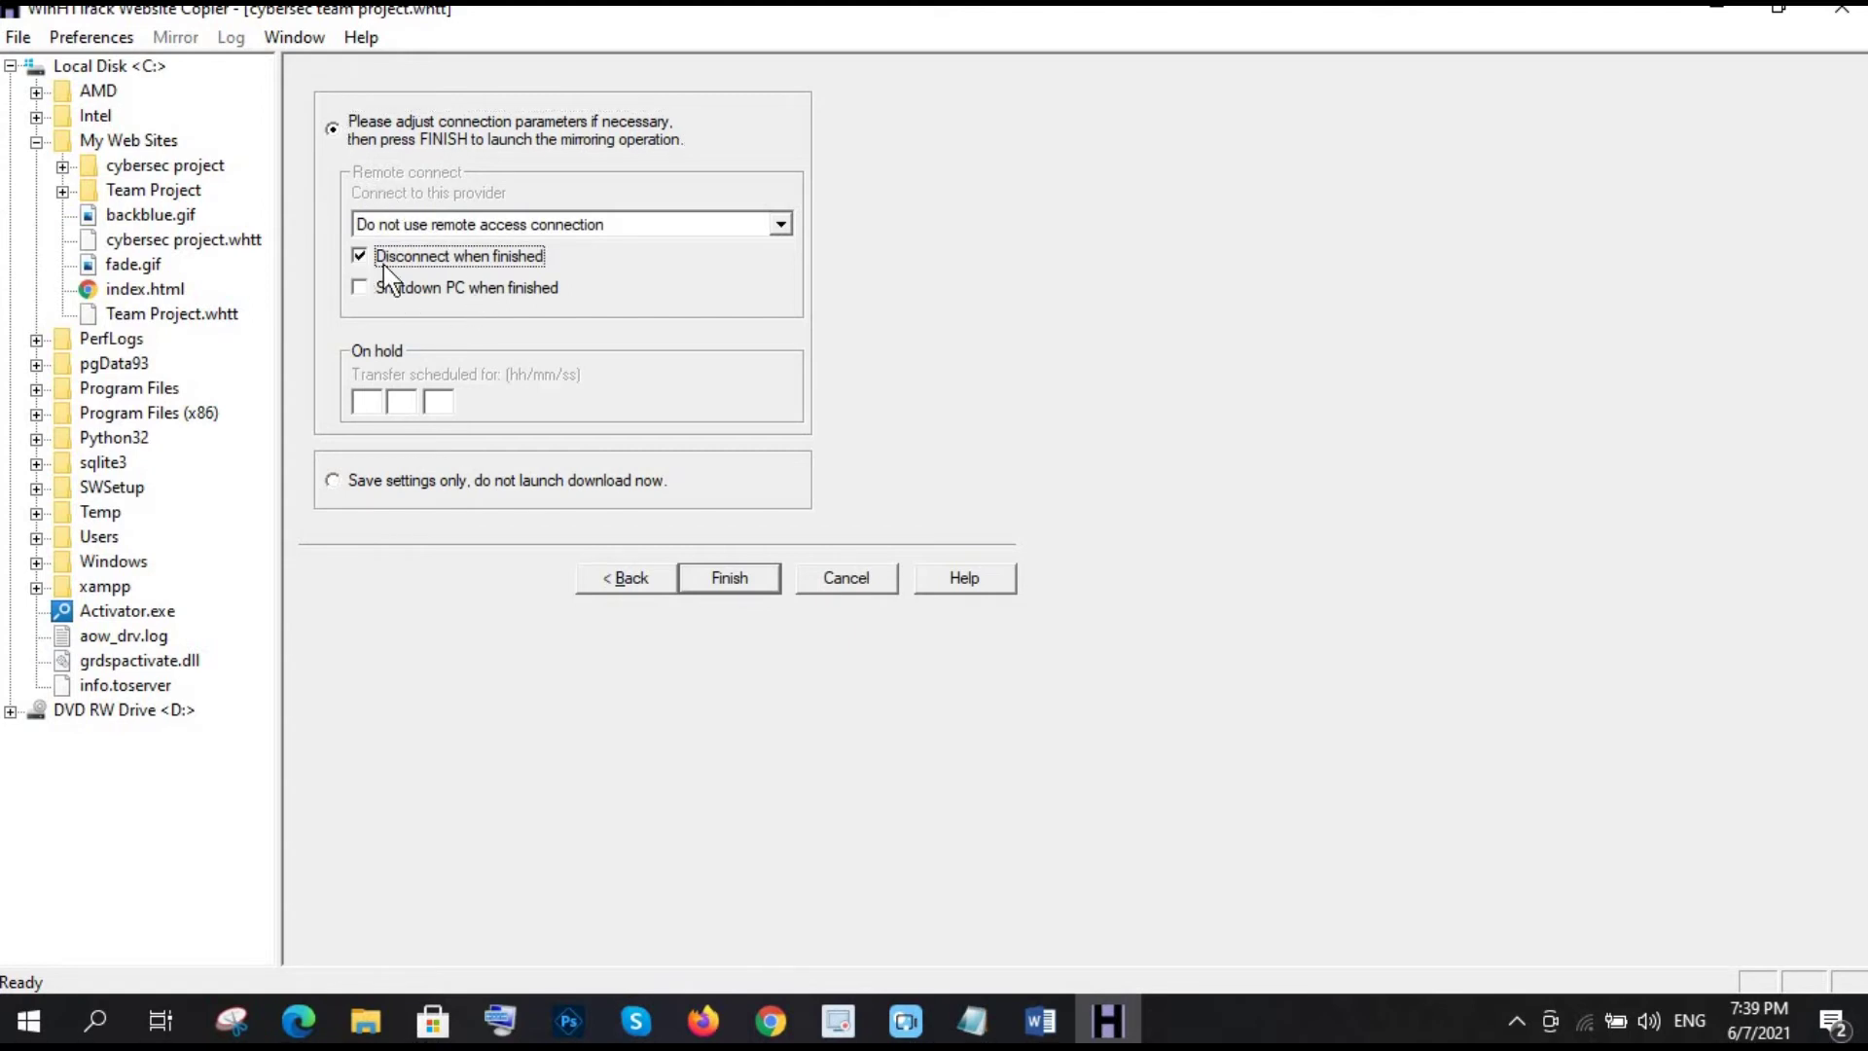
click(739, 582)
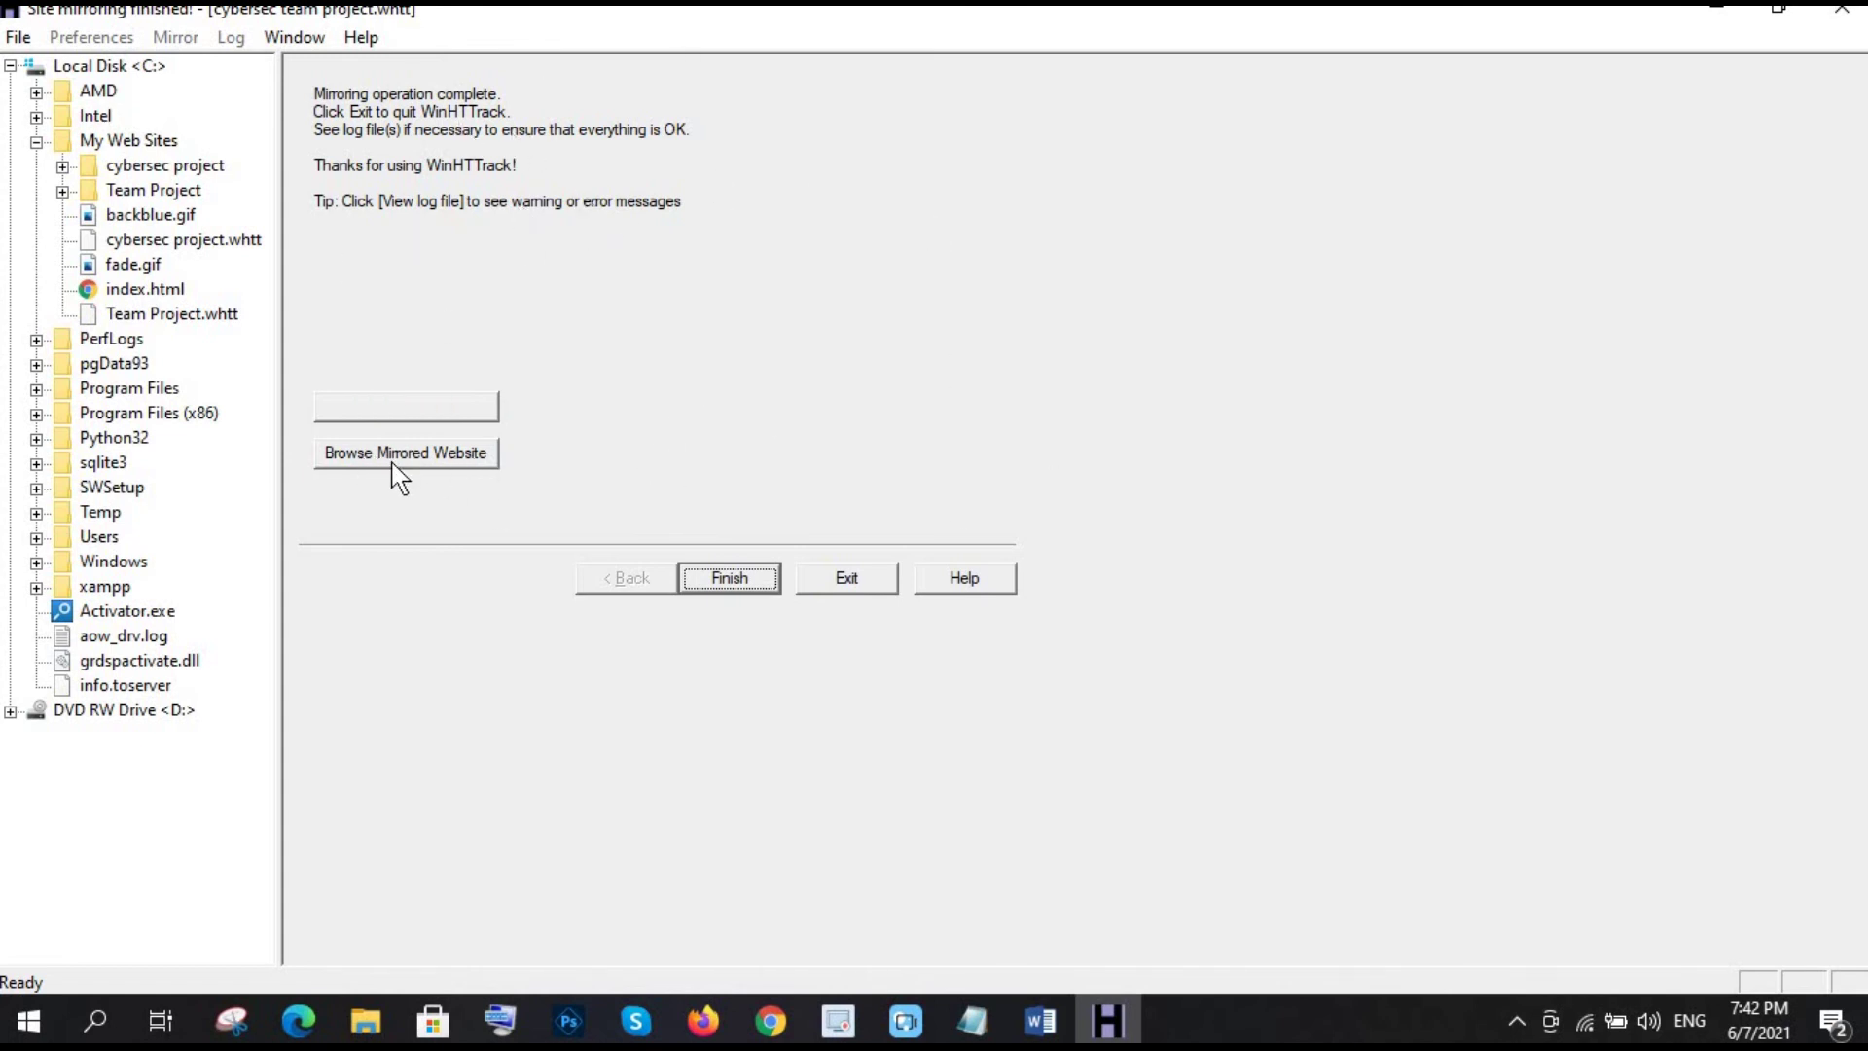
Step: Open the mirrored website in Chrome and check the live certifiedhacker.com address in its tab
click(465, 464)
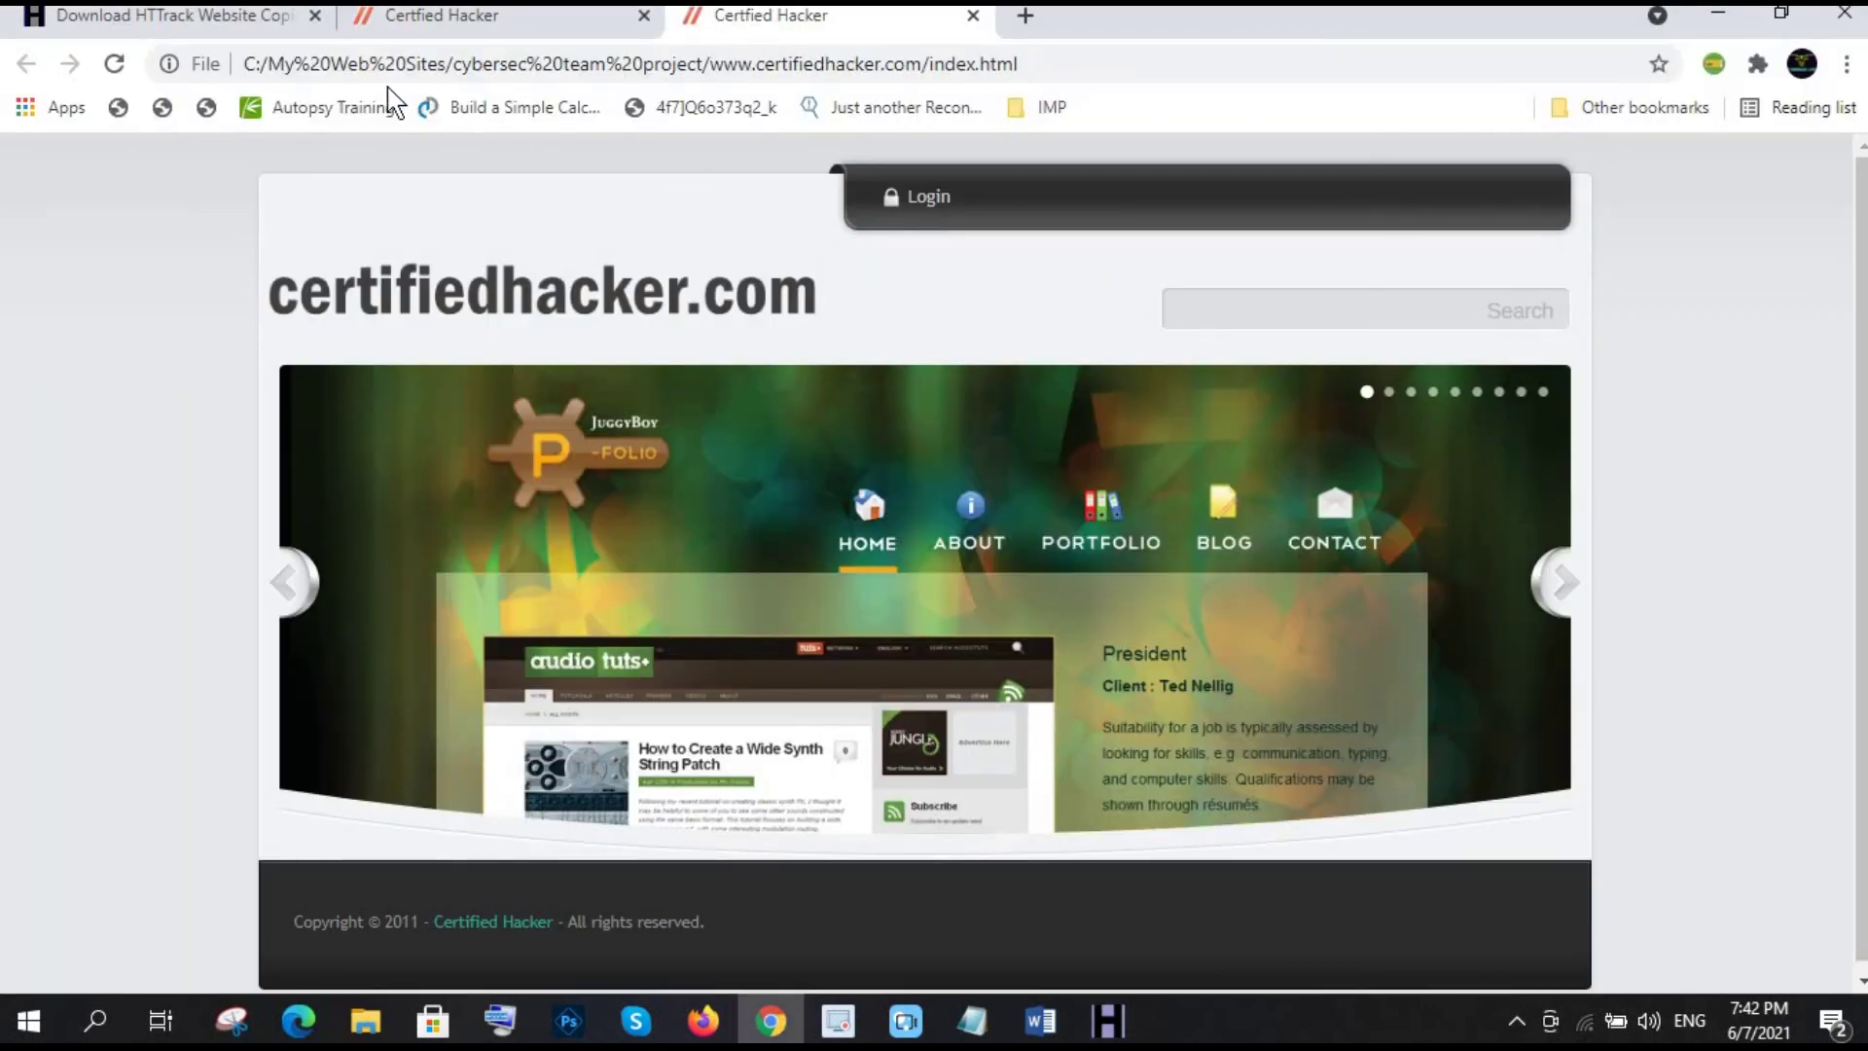
click(483, 26)
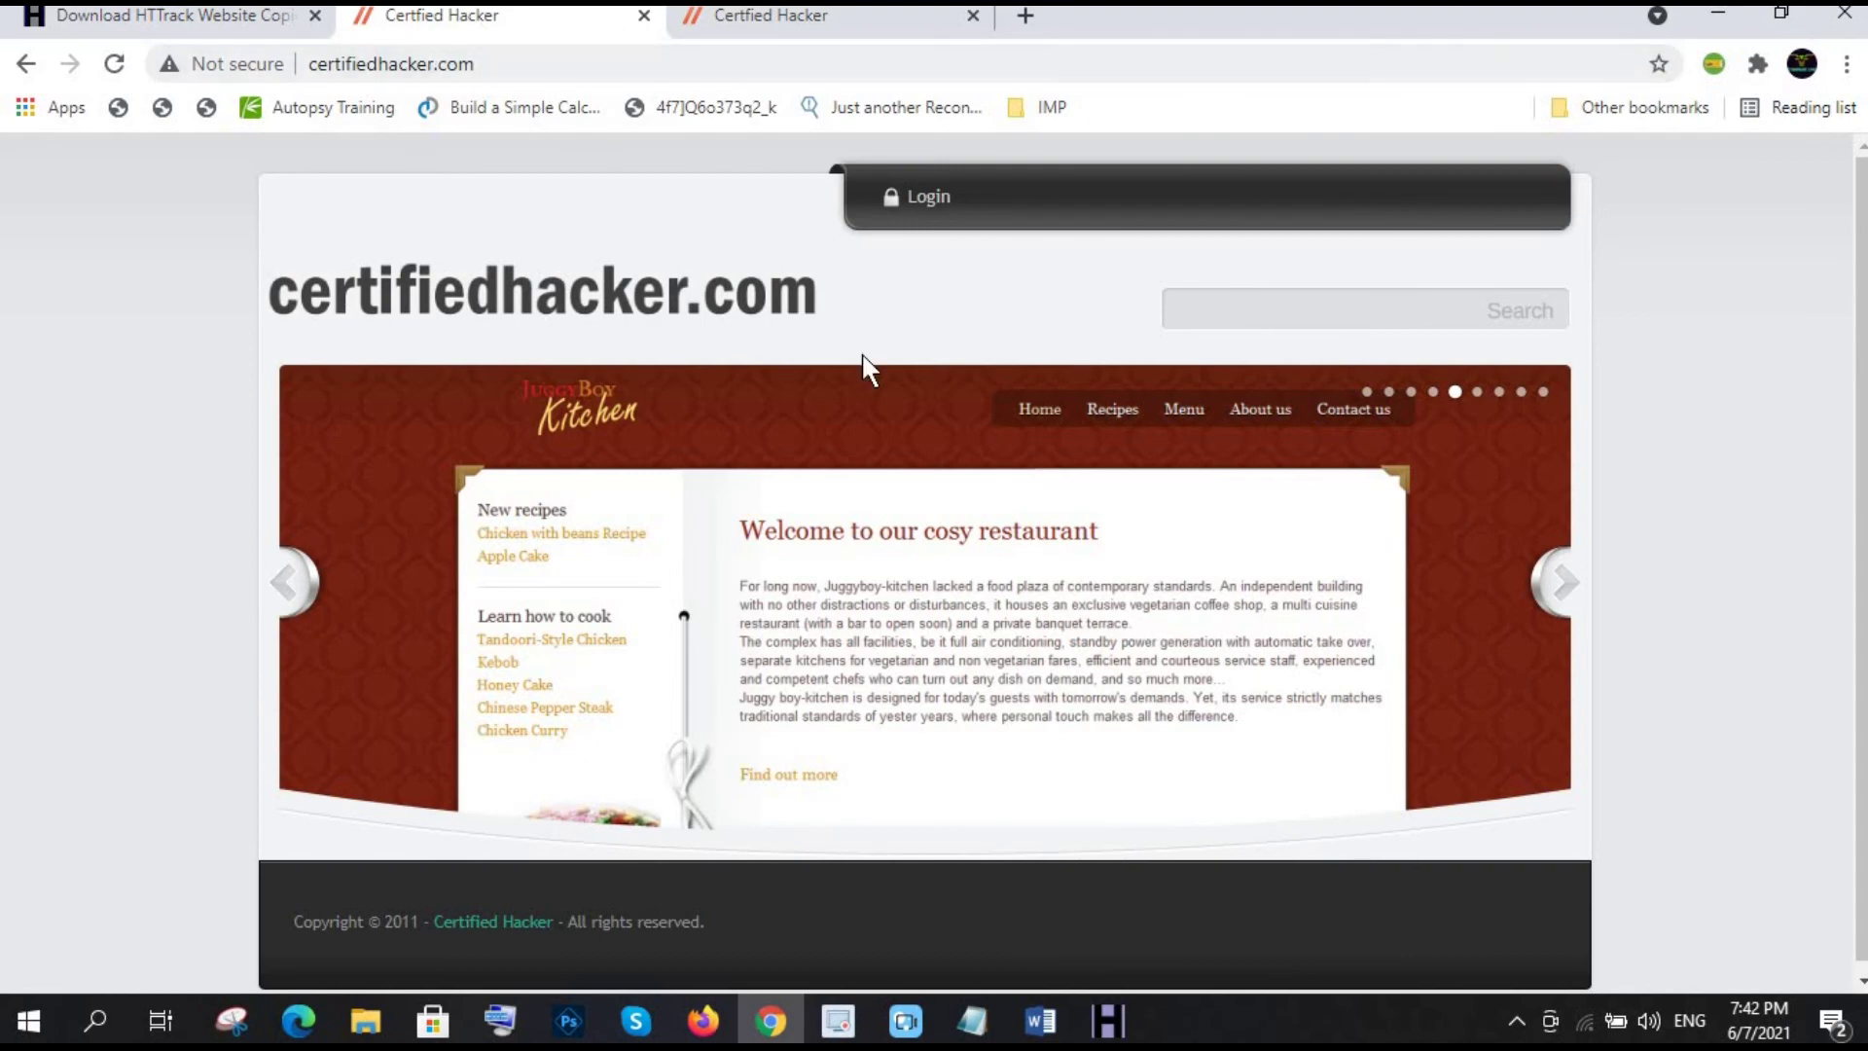
click(549, 64)
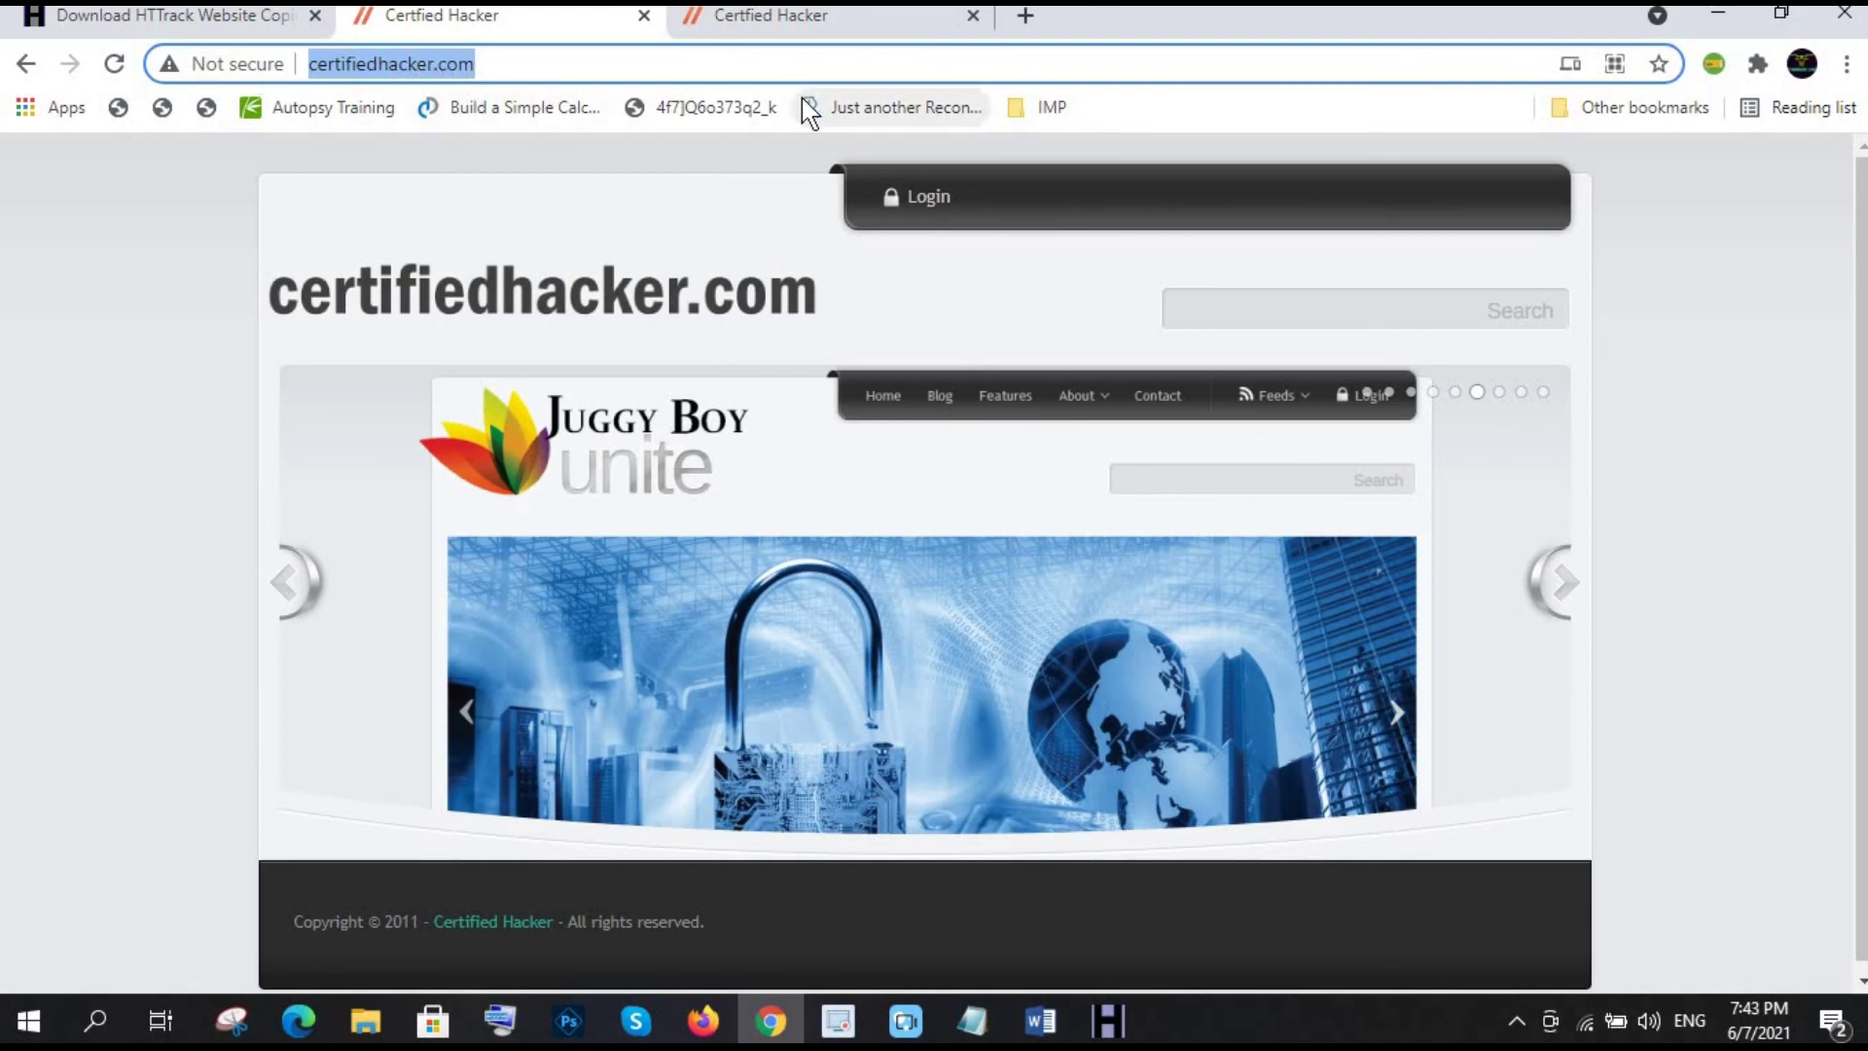
Step: In the offline tab, examine the file:/// address under C:/My Web Sites/cybersec team project
click(811, 14)
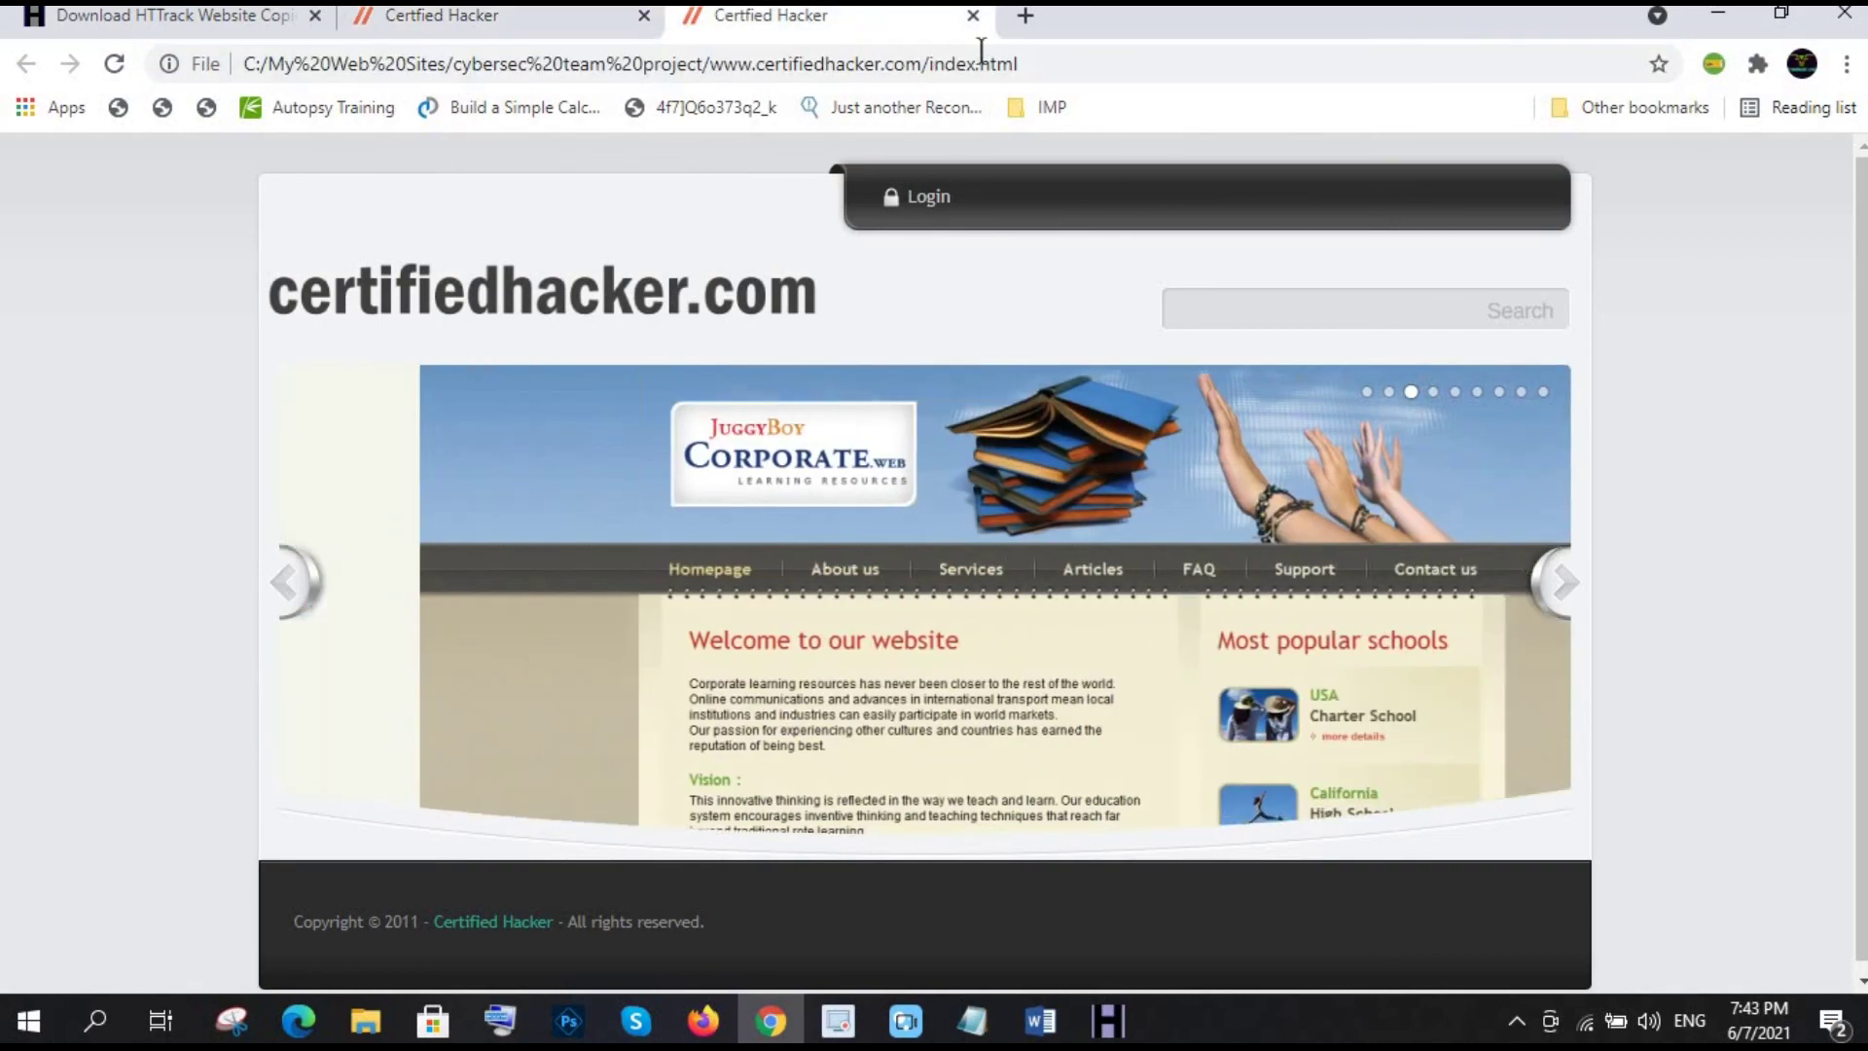
drag(1020, 64, 238, 37)
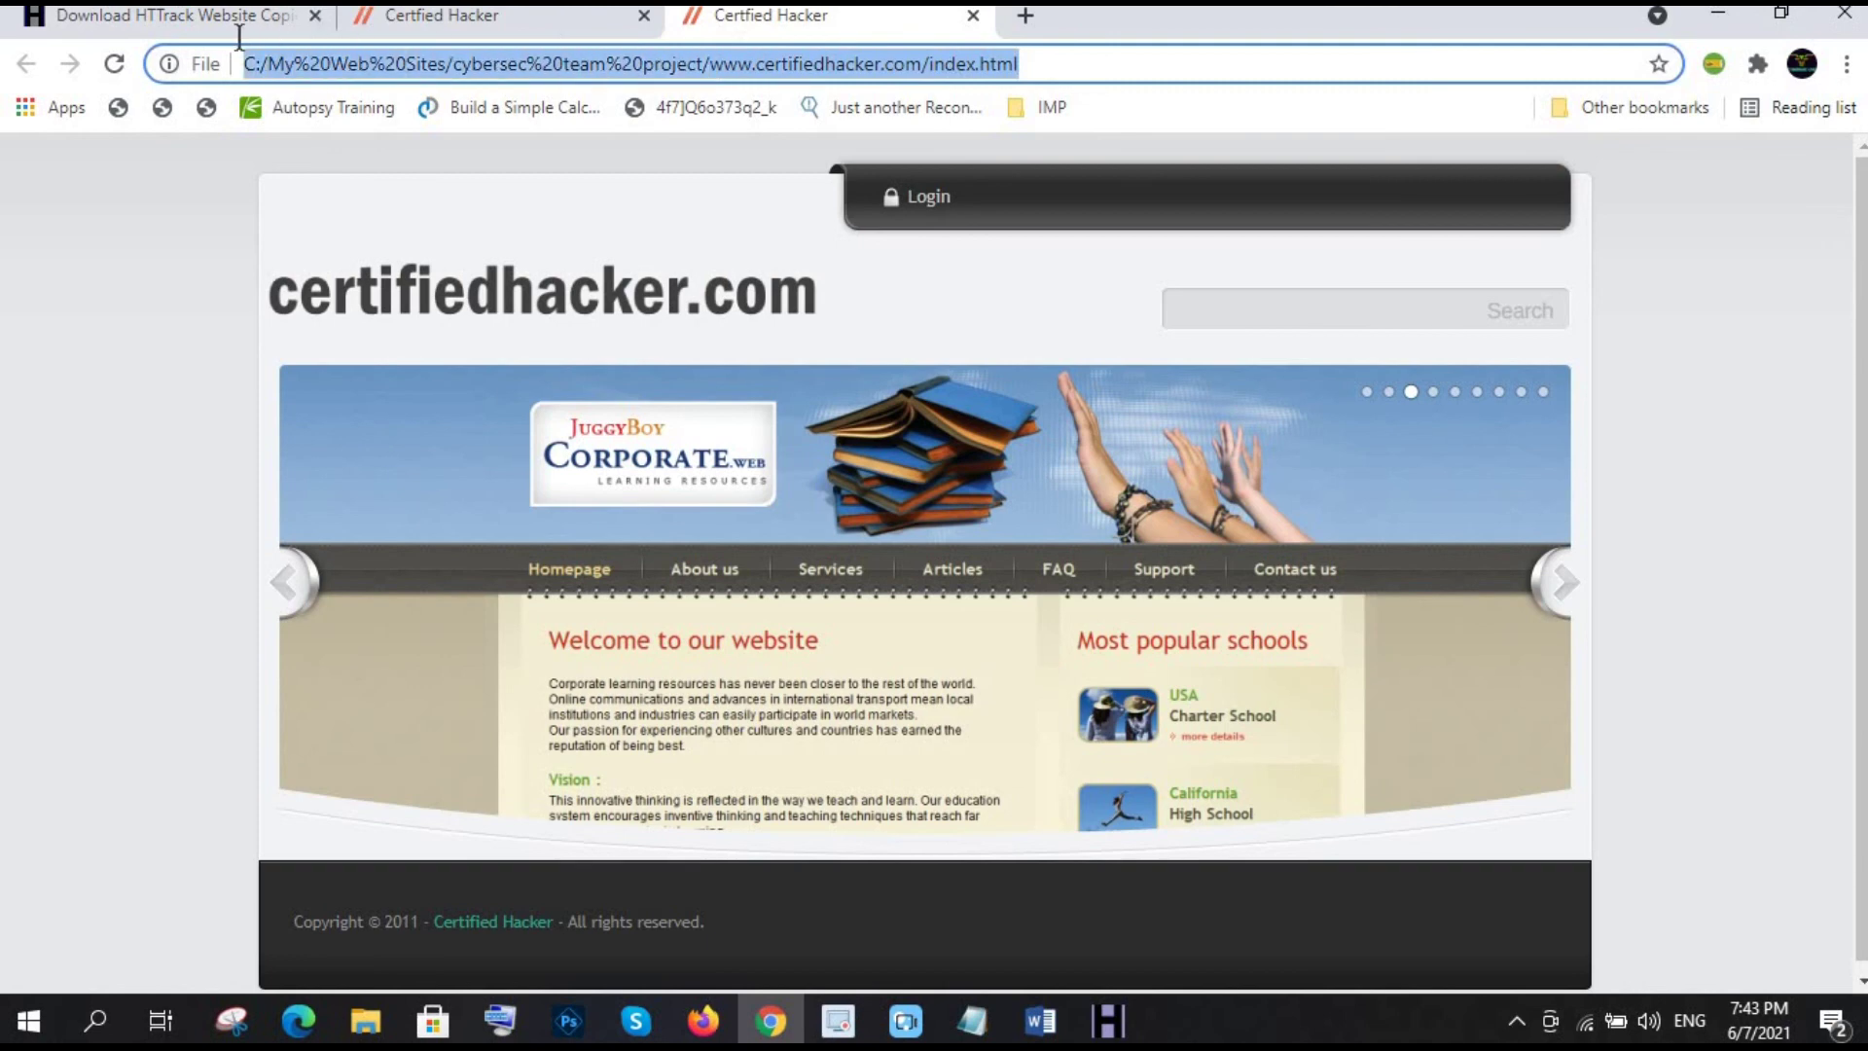
click(428, 64)
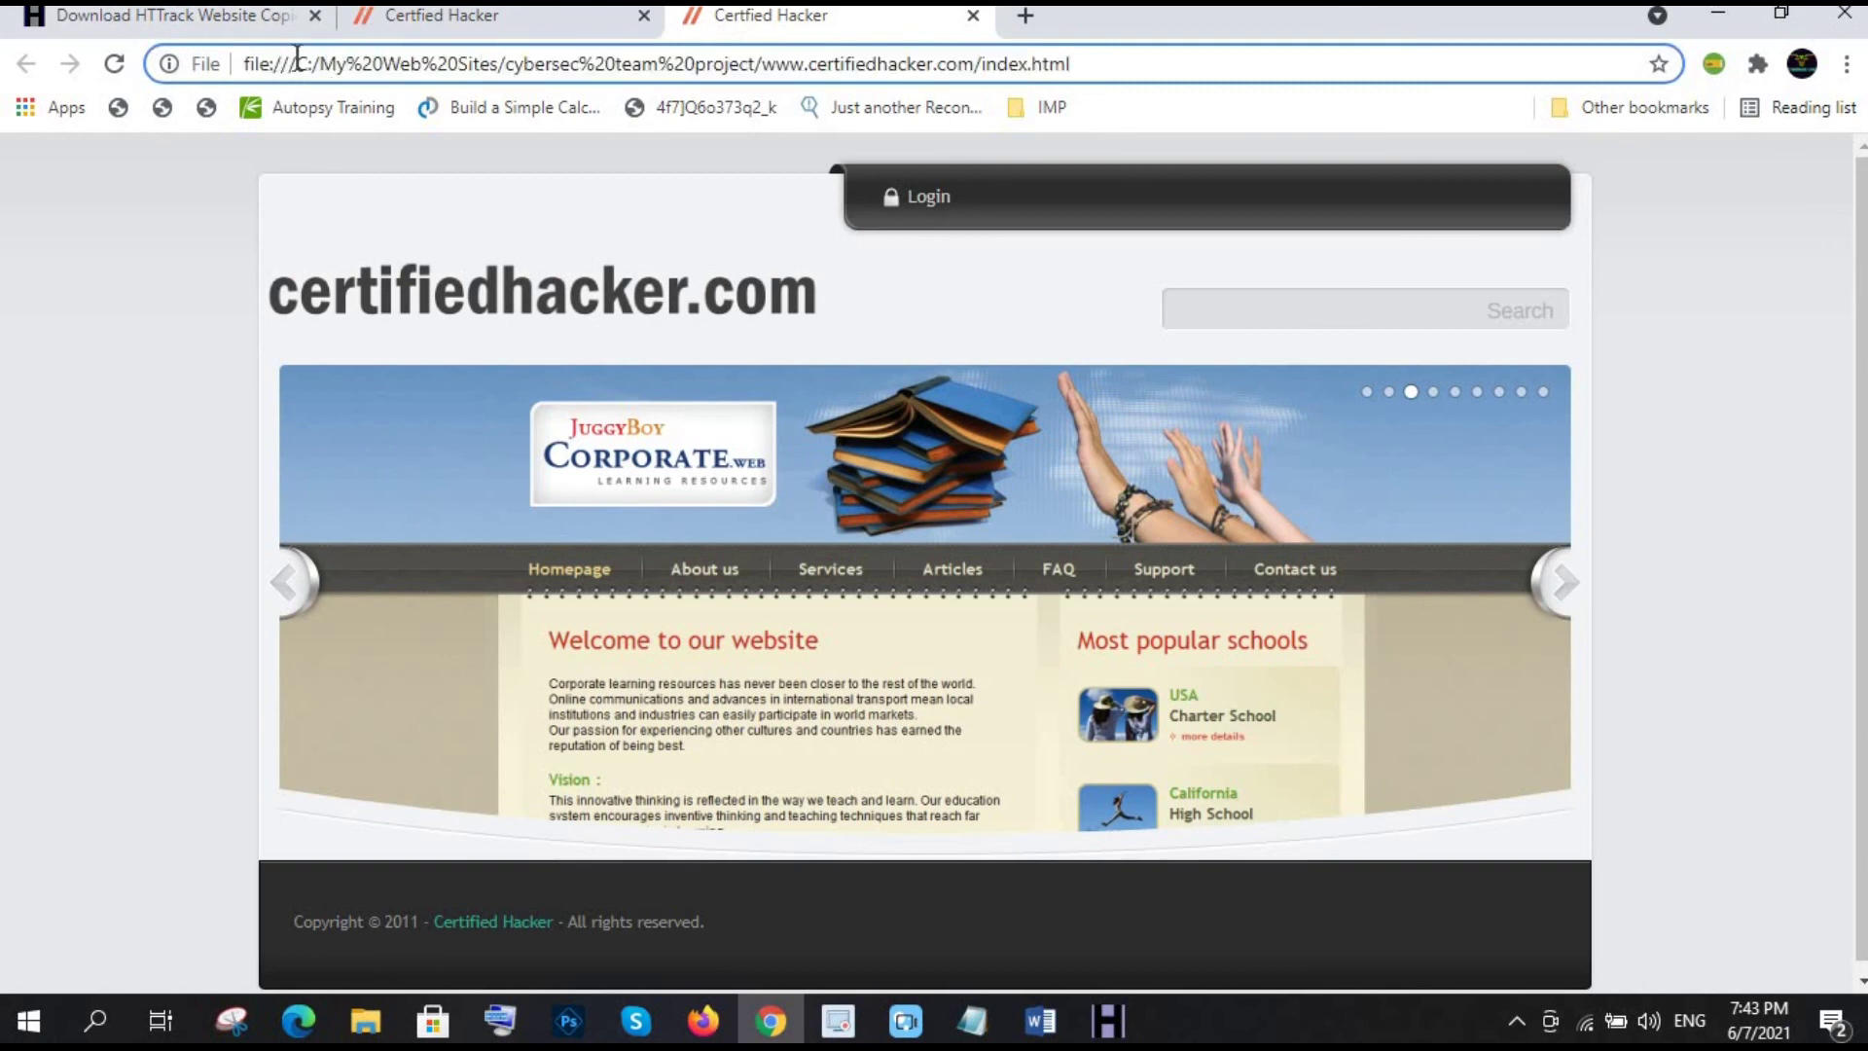
drag(297, 60, 1040, 63)
click(334, 64)
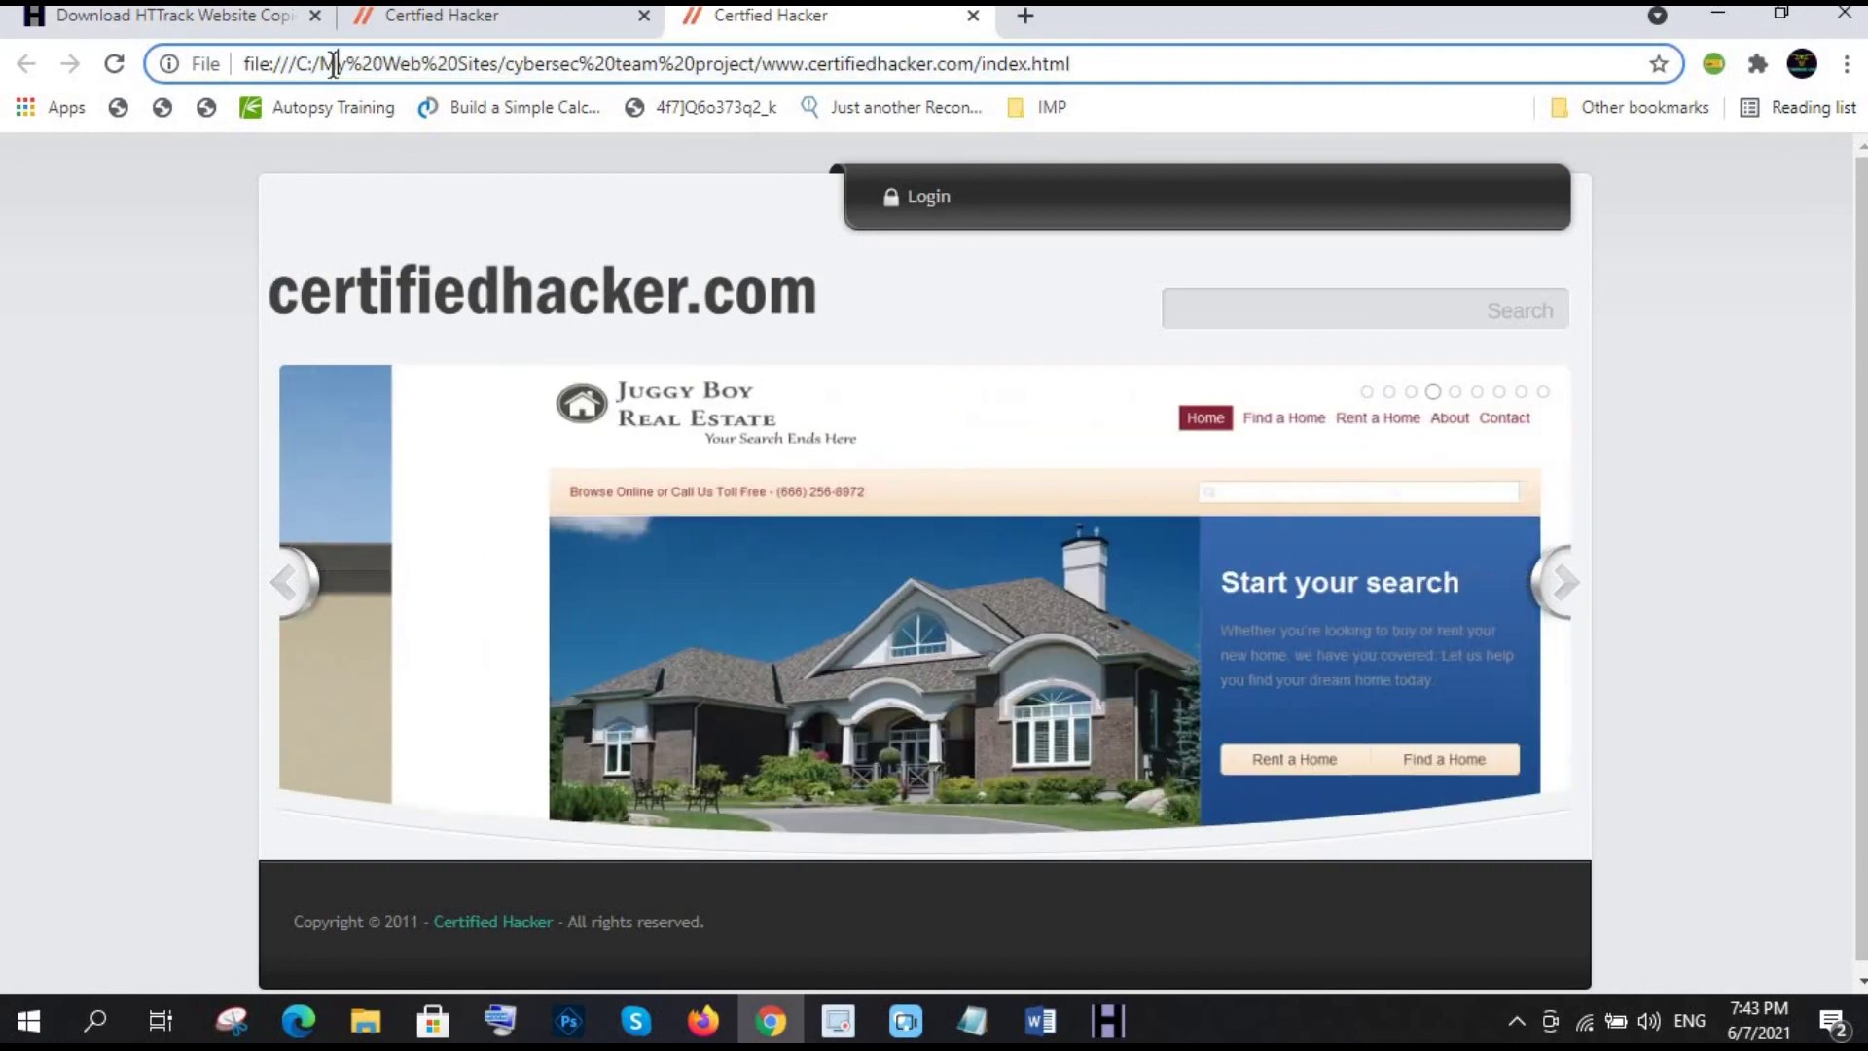
drag(334, 65, 1080, 64)
click(1110, 68)
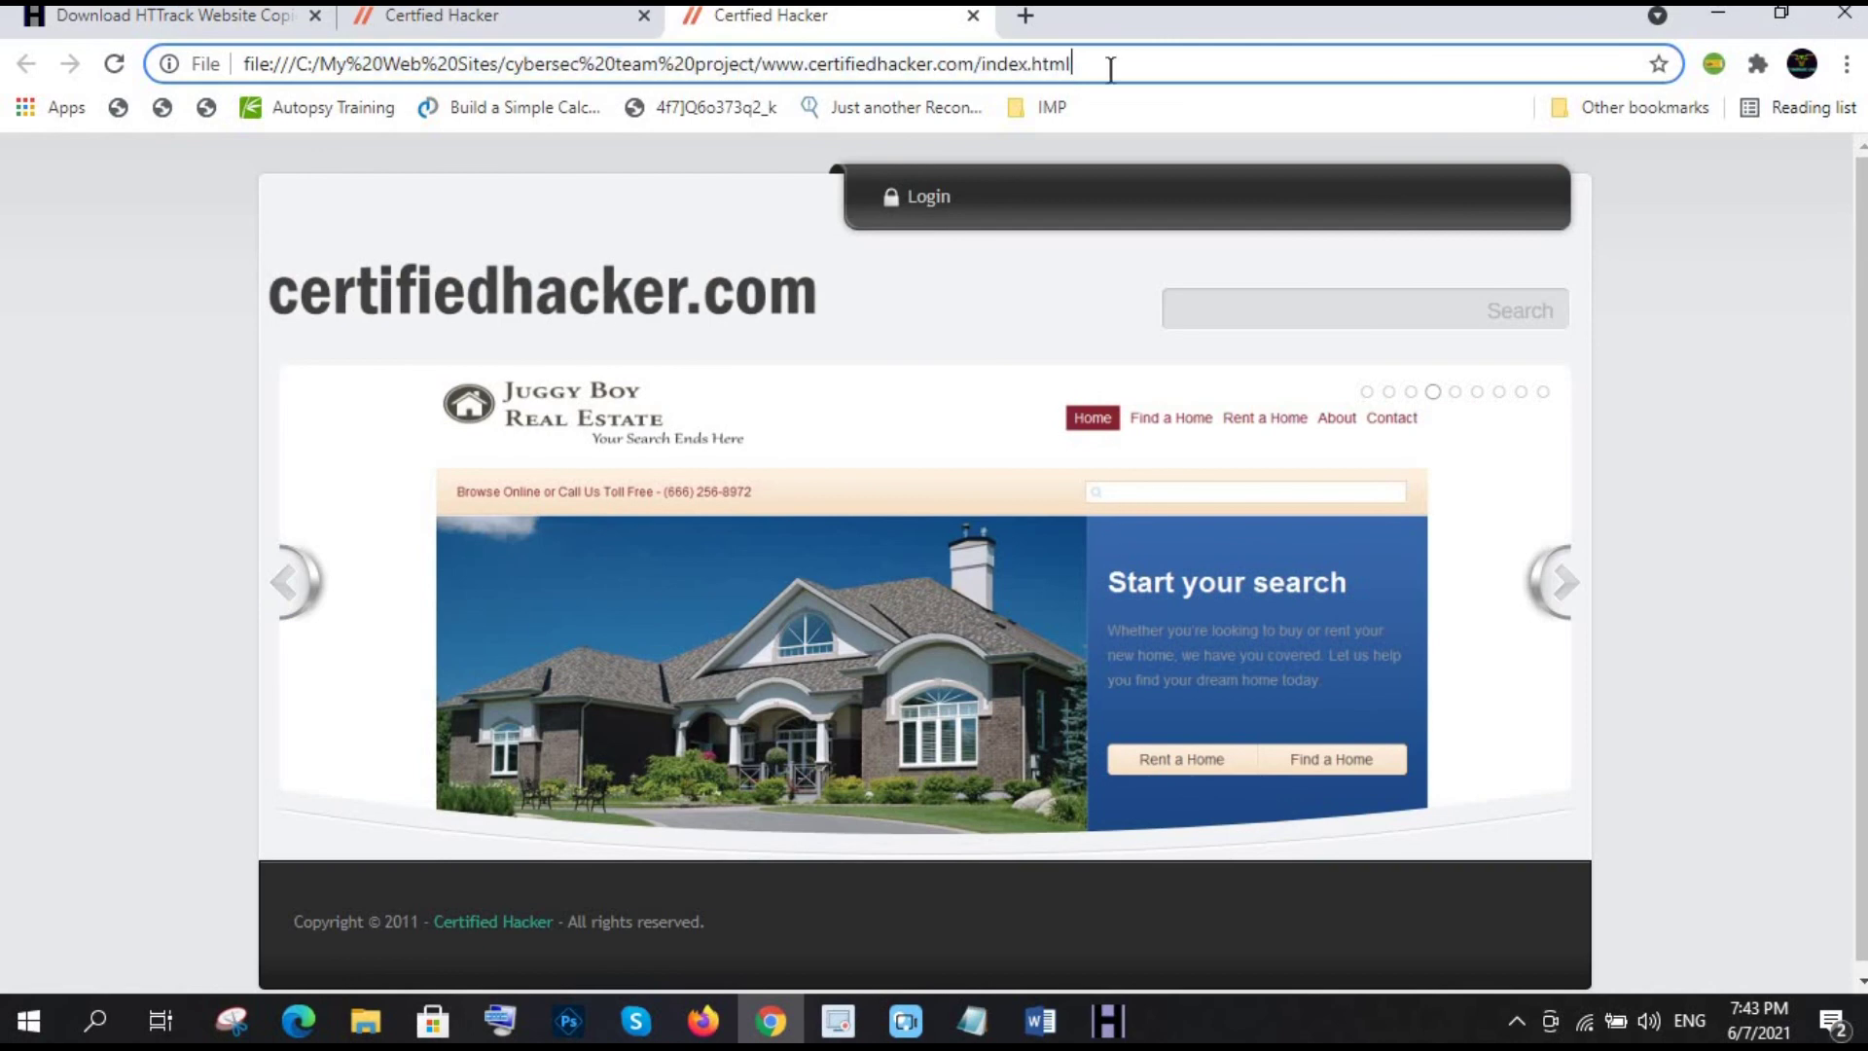
scroll(1240, 401, down, 1)
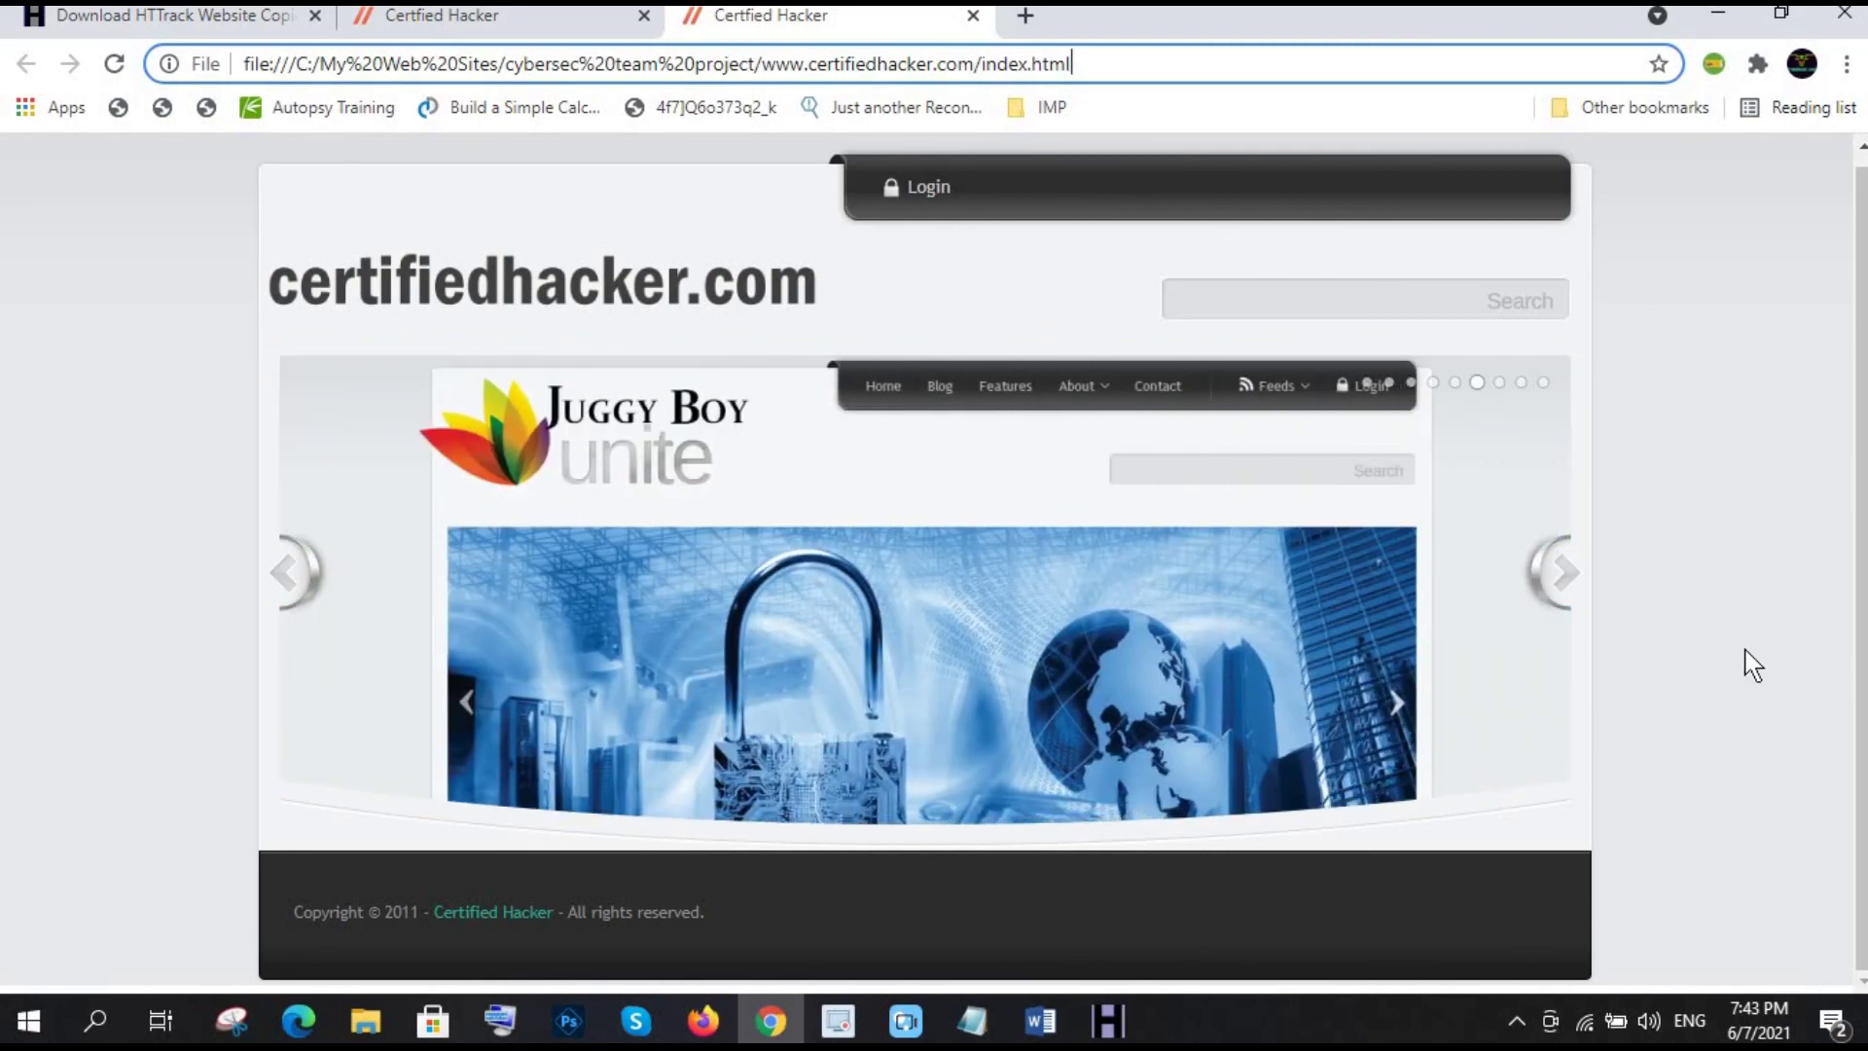
click(1583, 583)
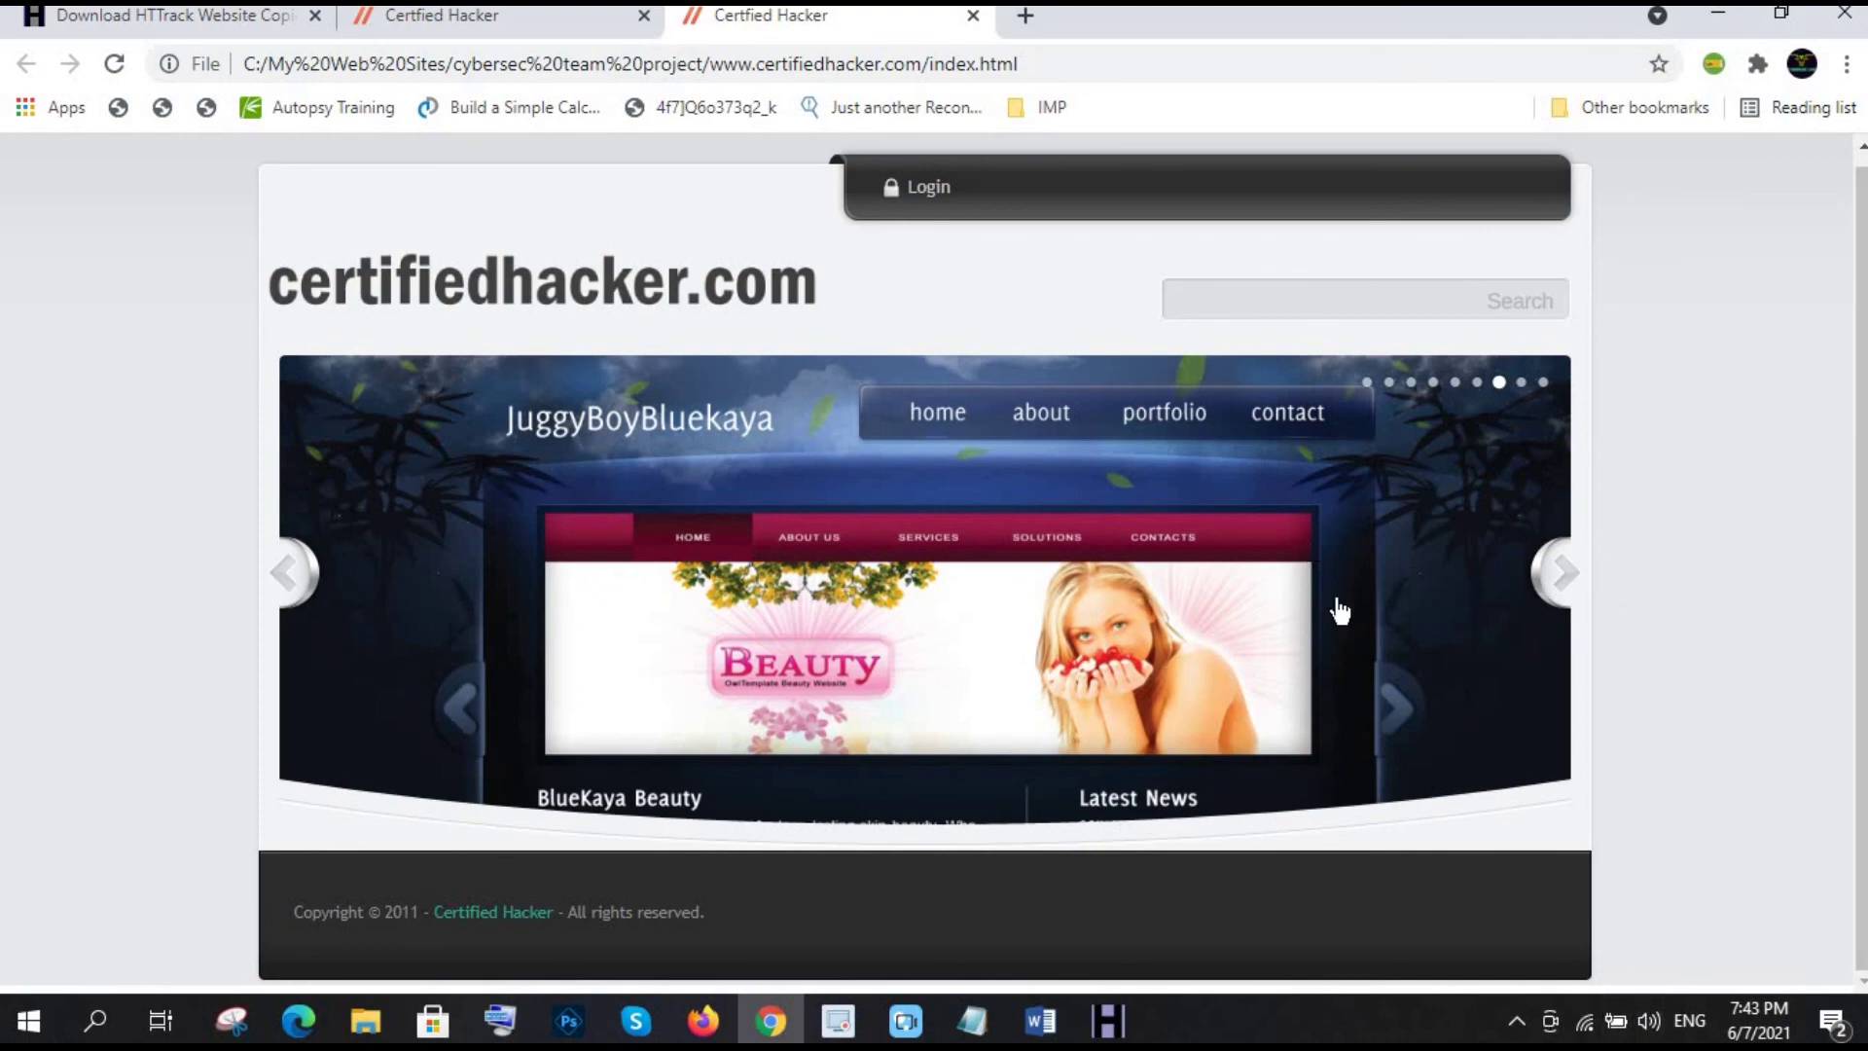
click(1078, 63)
click(1155, 65)
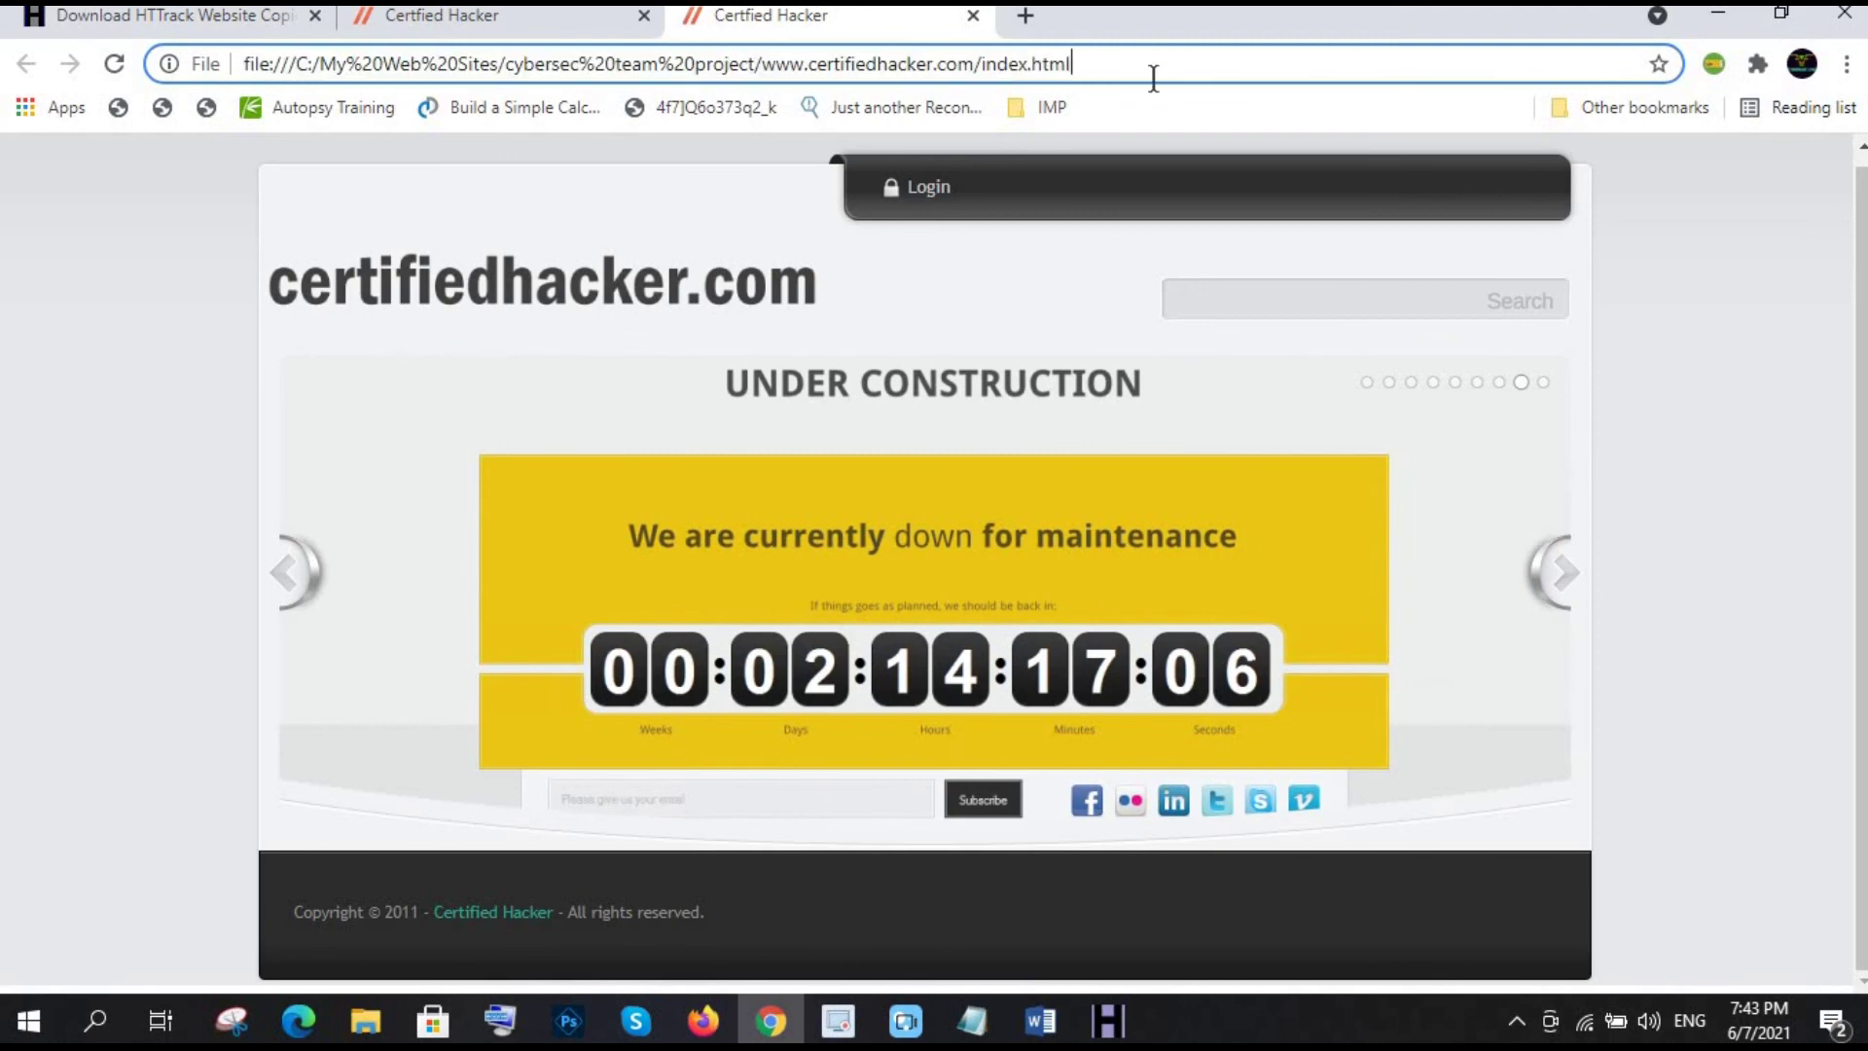